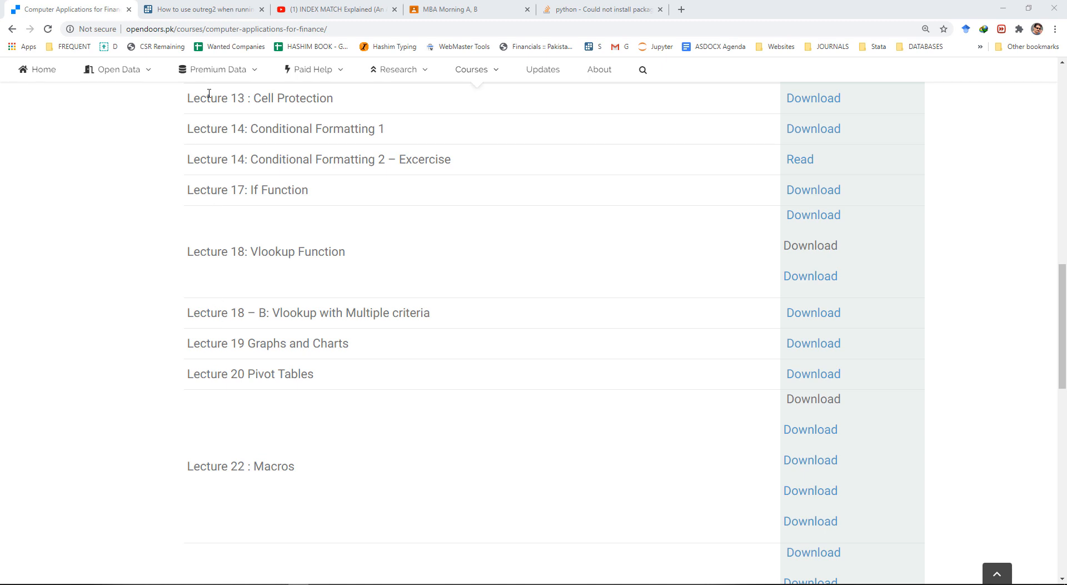
Download the Lecture 20 Pivot Tables file as Pivot-Tables.xlsx into the Lecture 16 - Advanced Excel 2 folder.
scroll(319, 362, up, 15)
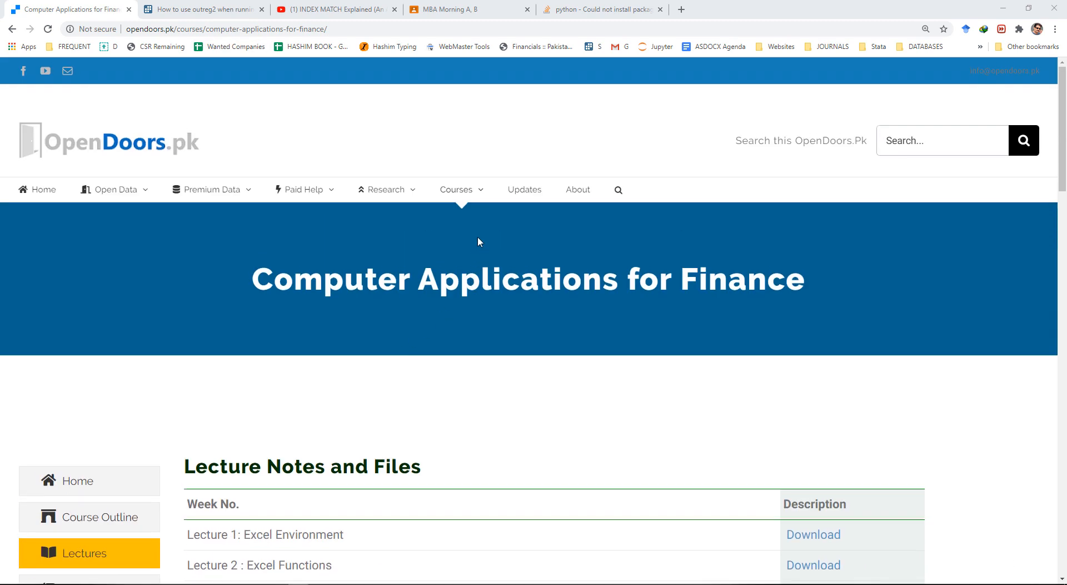
mouse_move(456, 190)
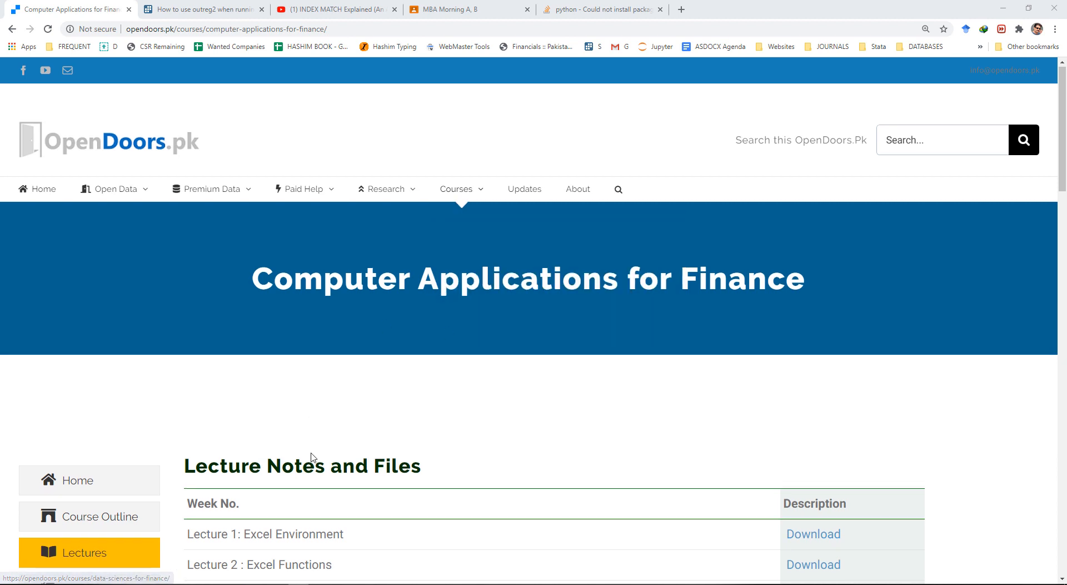
scroll(222, 378, down, 3)
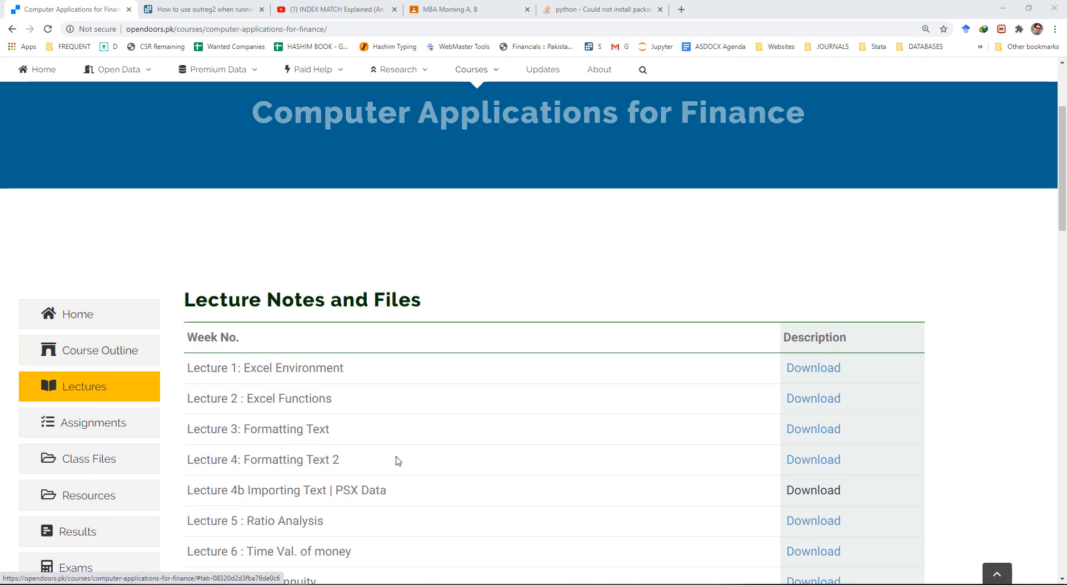
scroll(395, 461, down, 7)
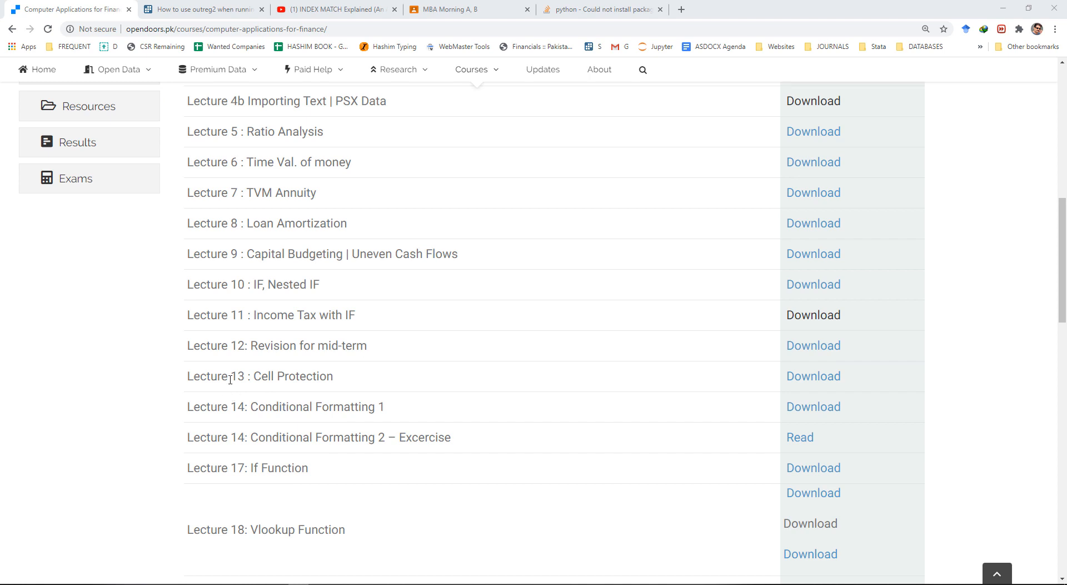
scroll(243, 383, down, 3)
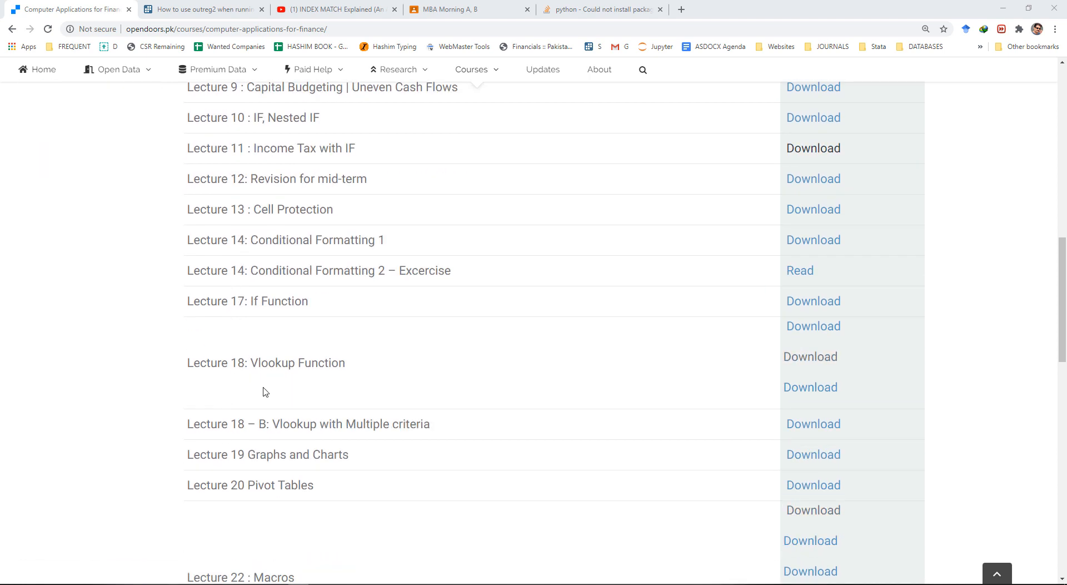
scroll(216, 432, down, 1)
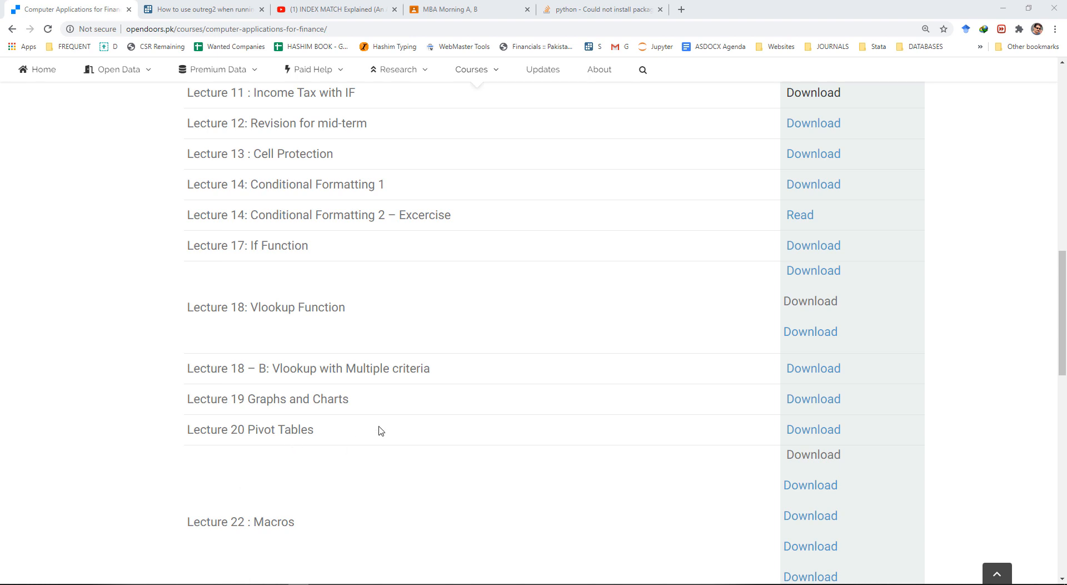
right_click(824, 433)
click(856, 503)
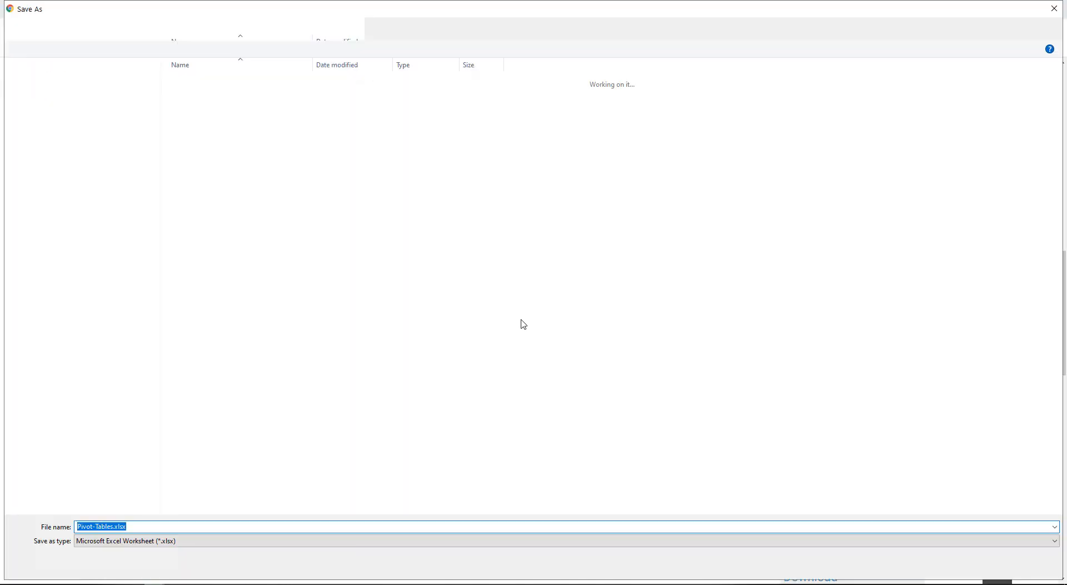
click(990, 567)
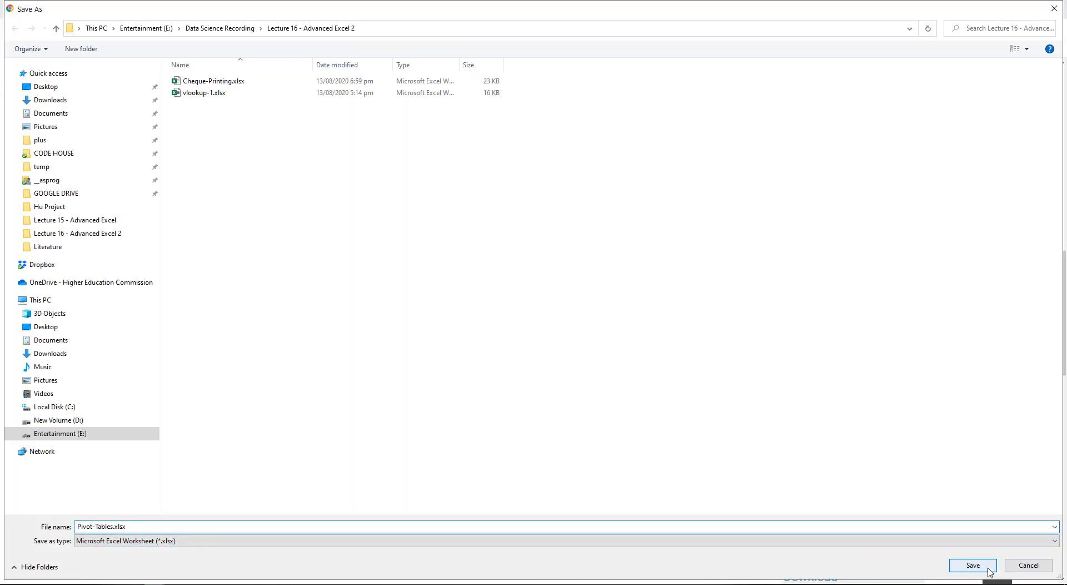
Open the downloaded Pivot-Tables.xlsx workbook in Excel and bring up the sales data on Sheet1.
click(48, 570)
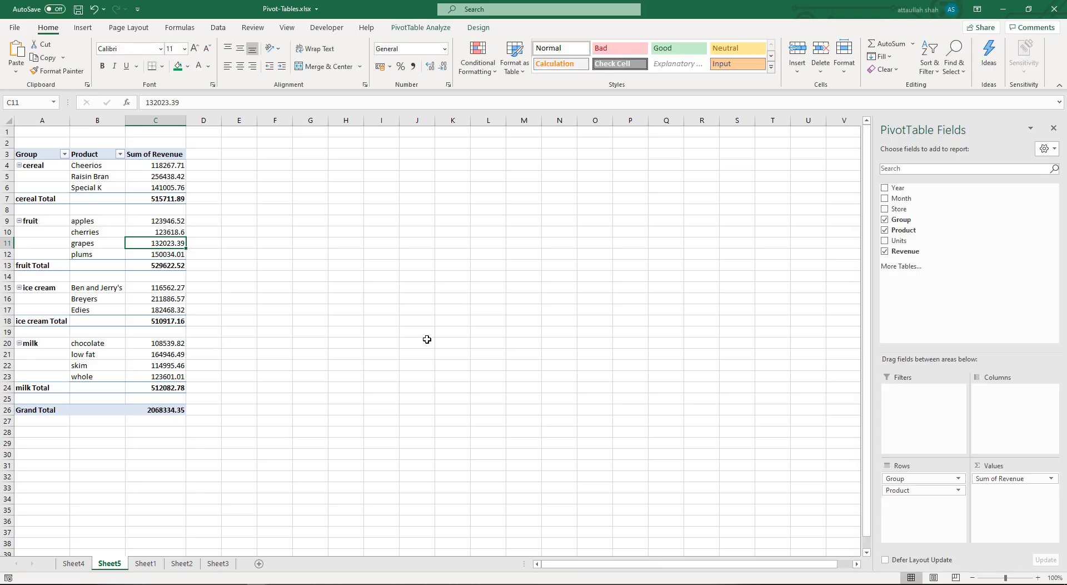
click(153, 568)
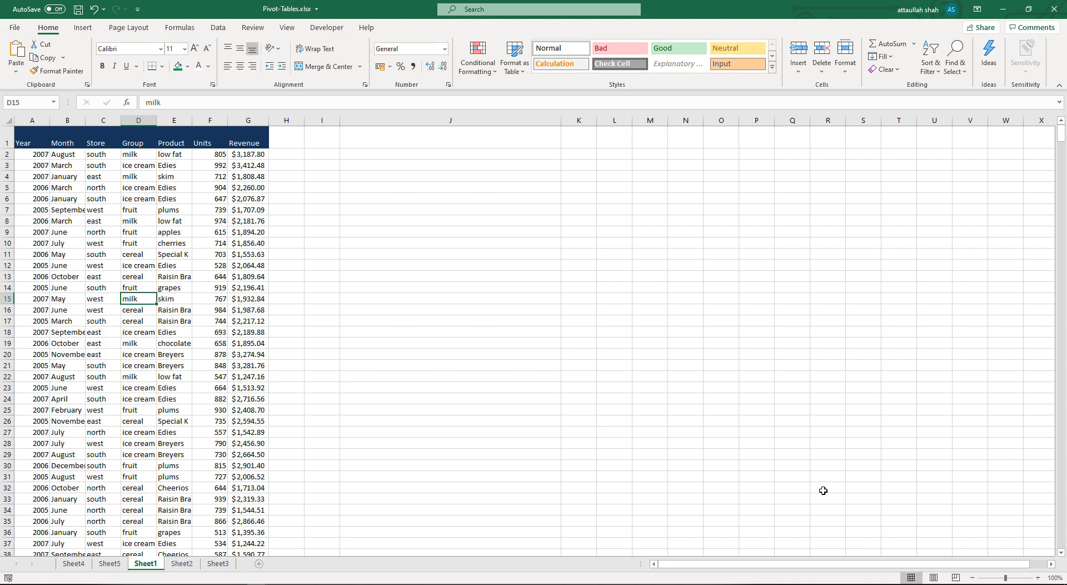
click(1037, 578)
click(1037, 578)
click(1037, 578)
click(1038, 578)
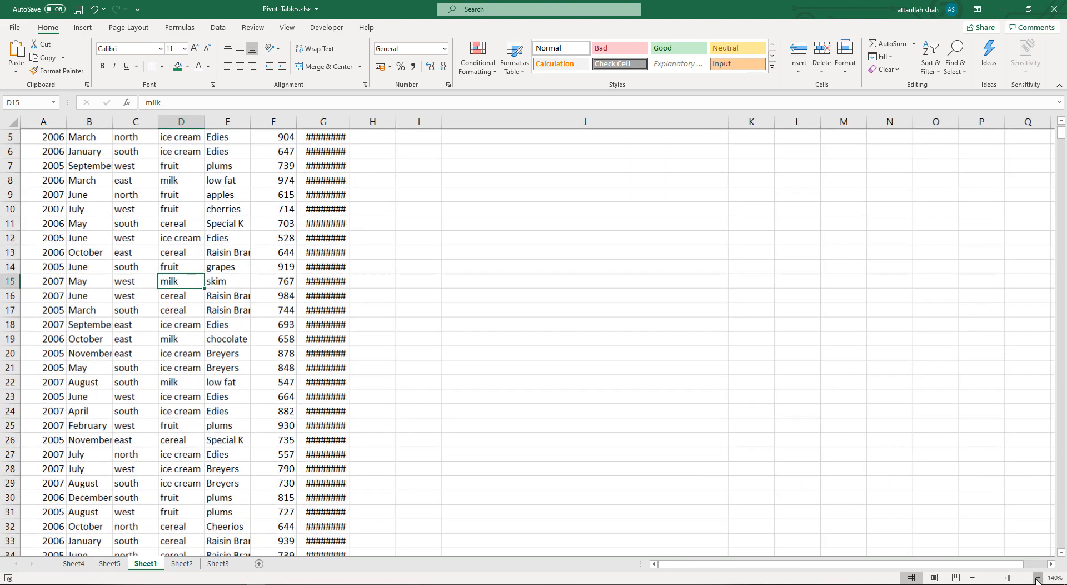
click(1038, 578)
click(1038, 578)
click(1038, 579)
click(1038, 579)
scroll(239, 323, up, 3)
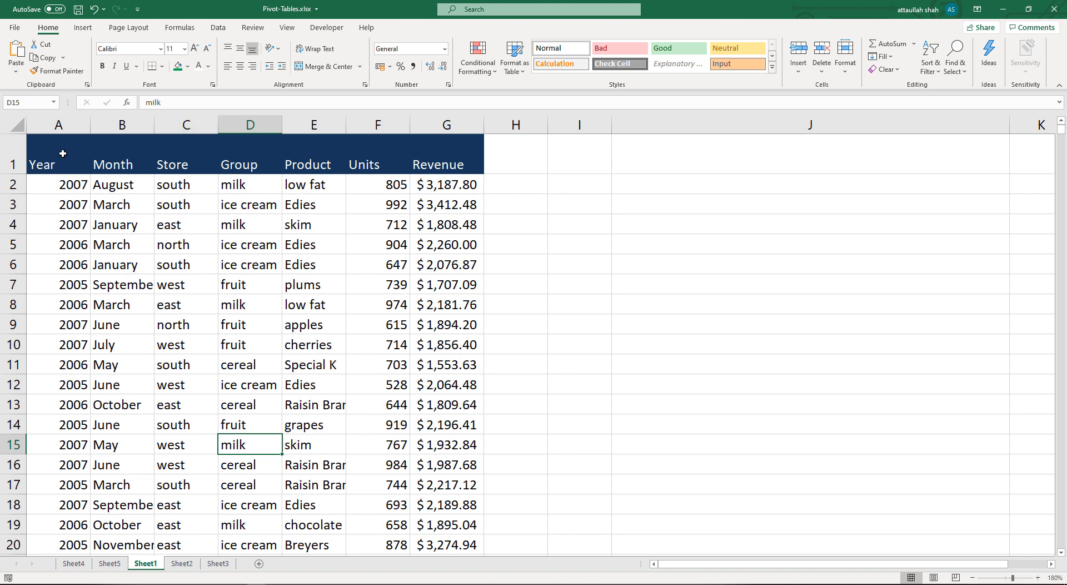
Review each column of the Sheet1 sales data, from Year and Month through Units and Revenue.
click(59, 125)
click(122, 125)
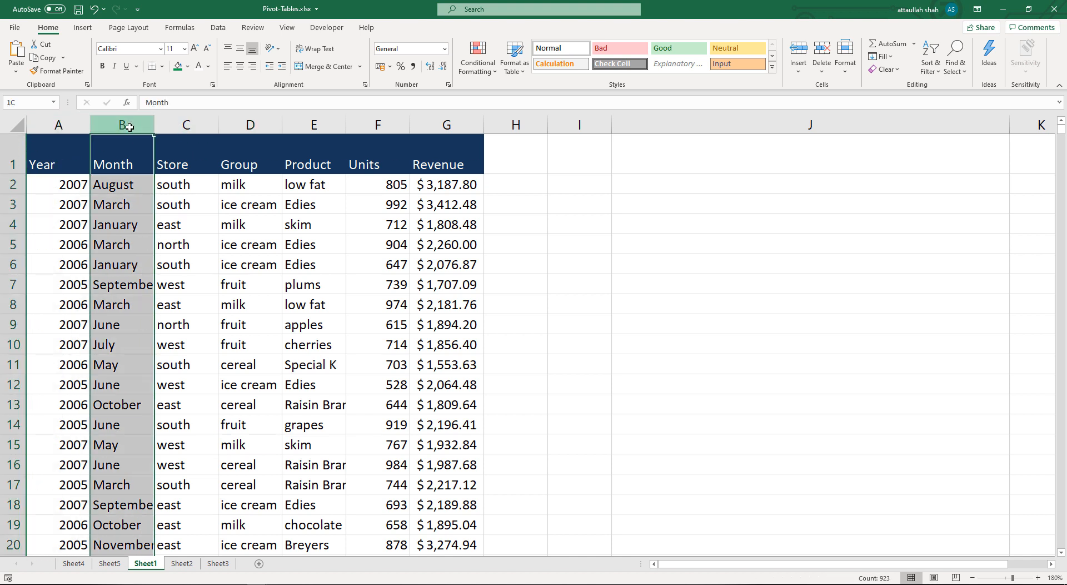
click(188, 121)
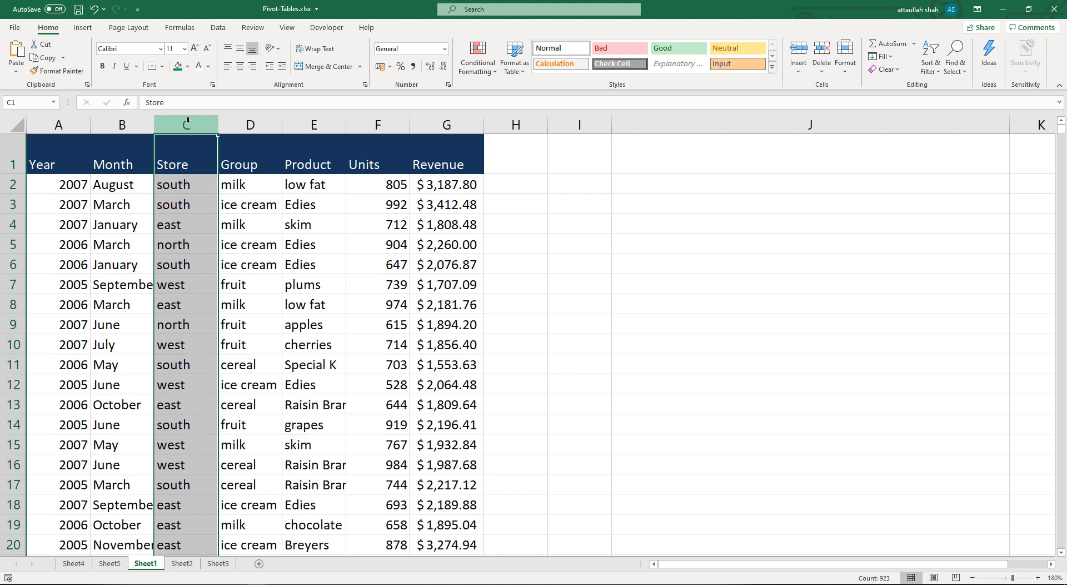
click(240, 125)
click(318, 125)
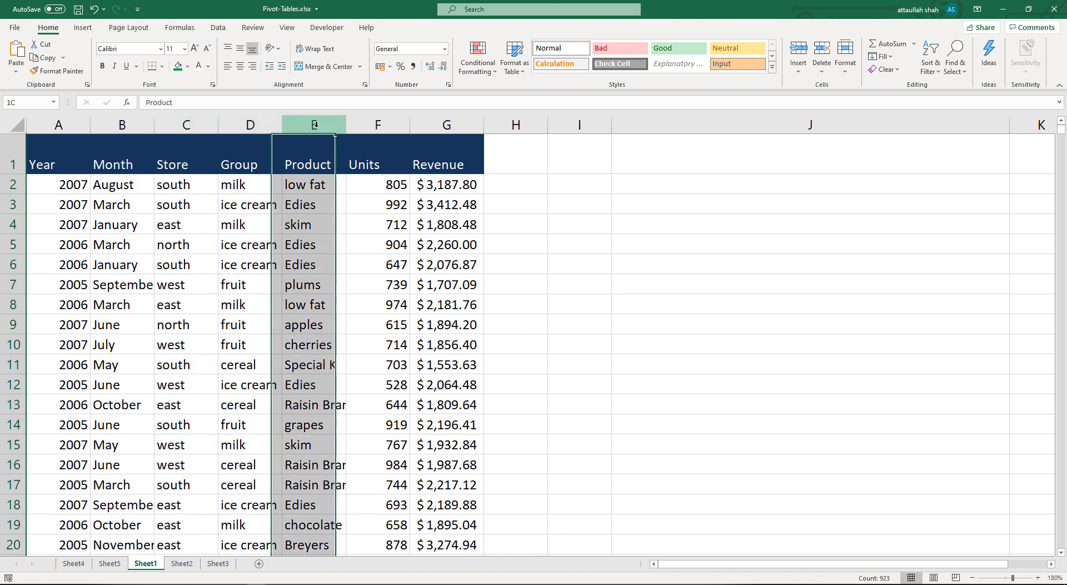
click(382, 125)
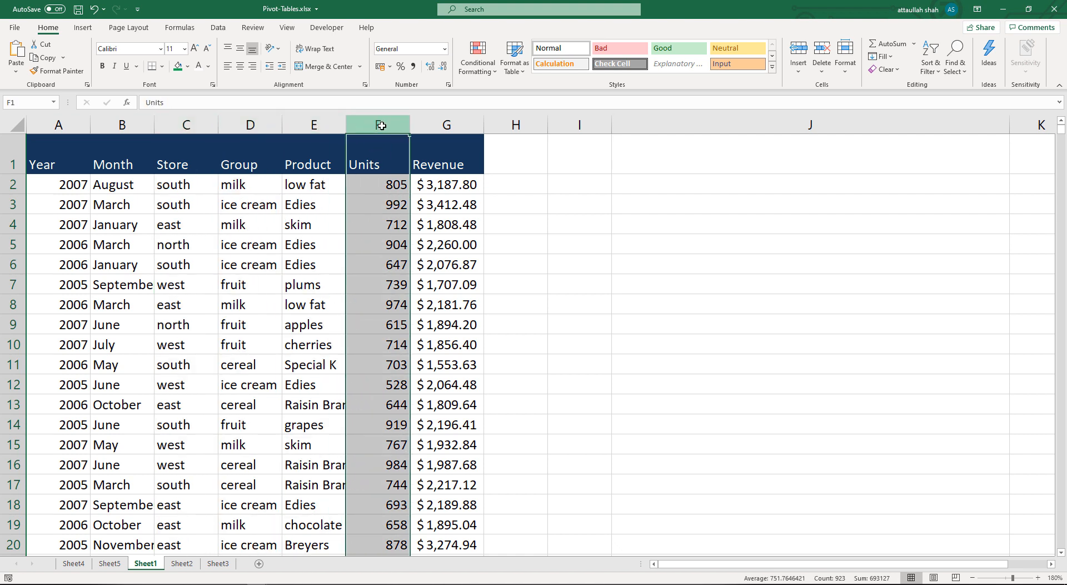
click(444, 125)
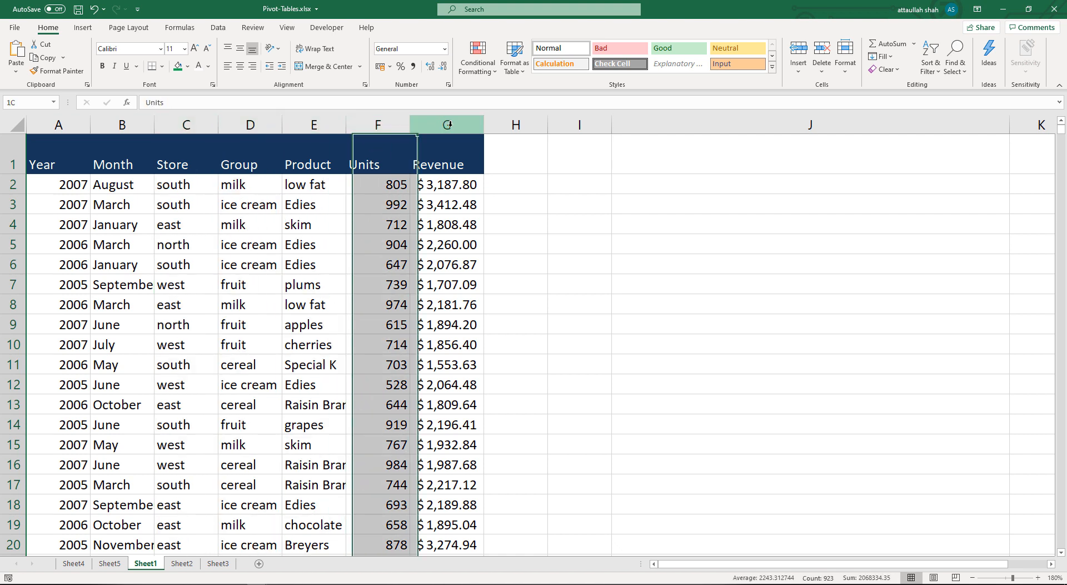
click(451, 221)
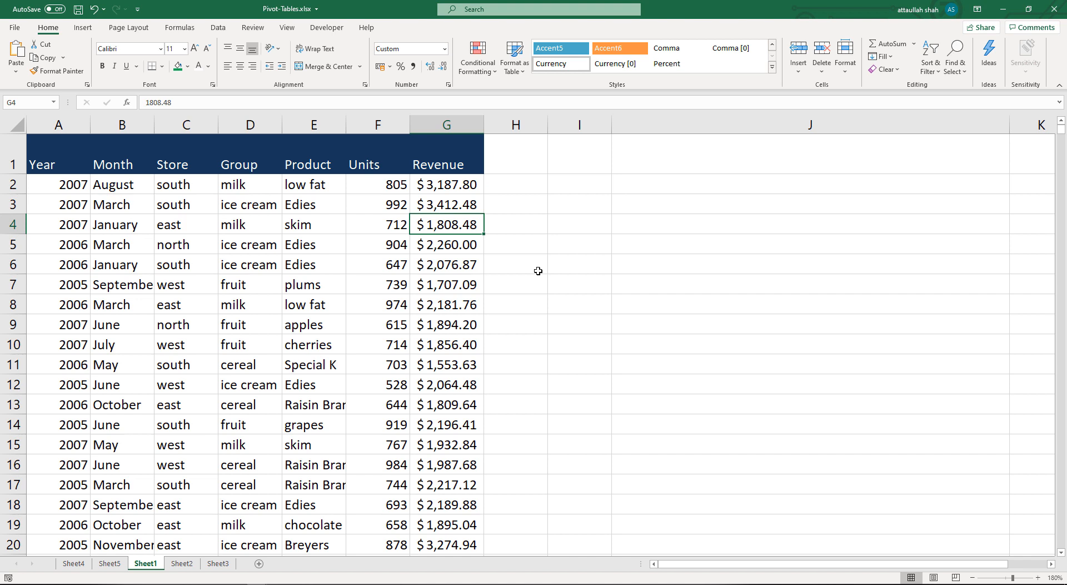
Examine the Store column's region values across the rows of the Sheet1 data.
click(179, 185)
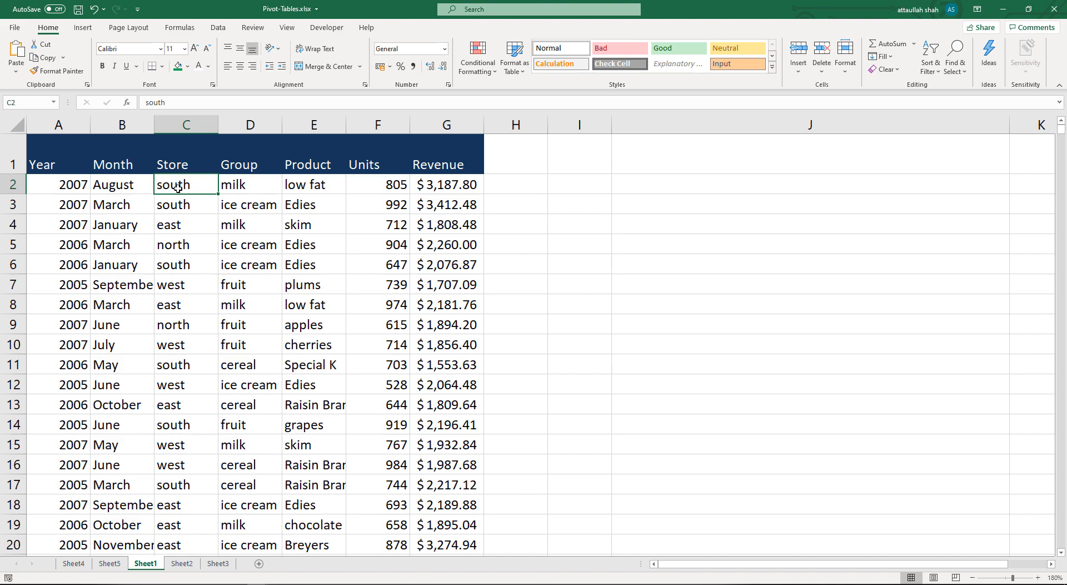
scroll(227, 336, down, 15)
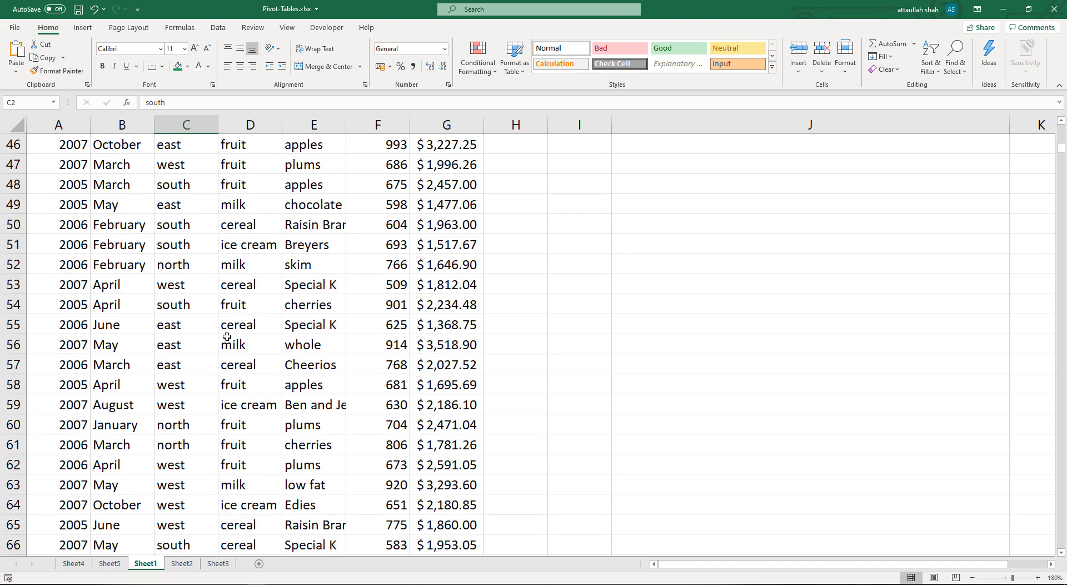
scroll(227, 337, down, 20)
scroll(233, 355, up, 17)
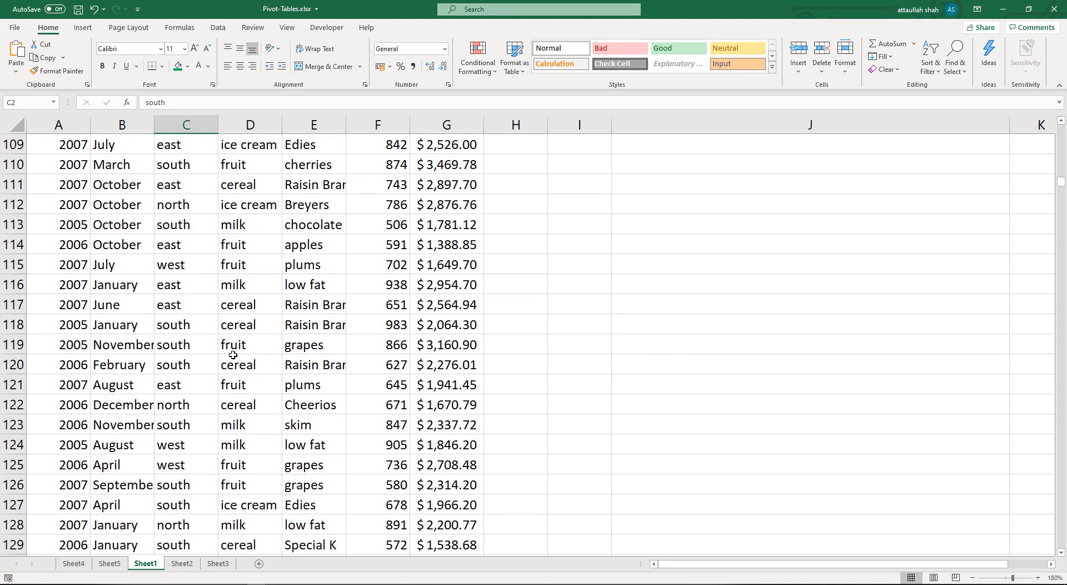
scroll(232, 355, up, 20)
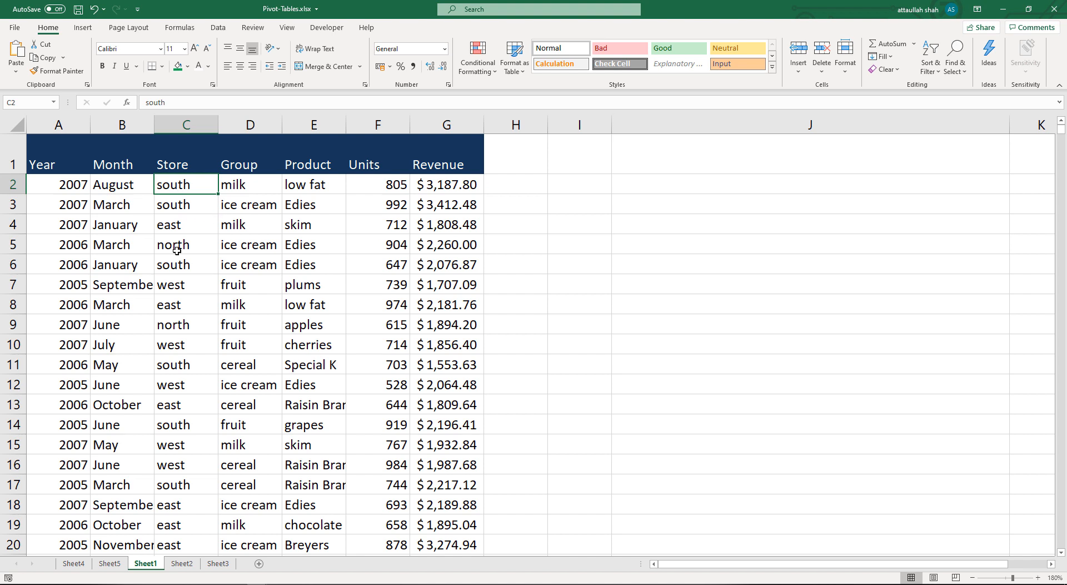
click(212, 282)
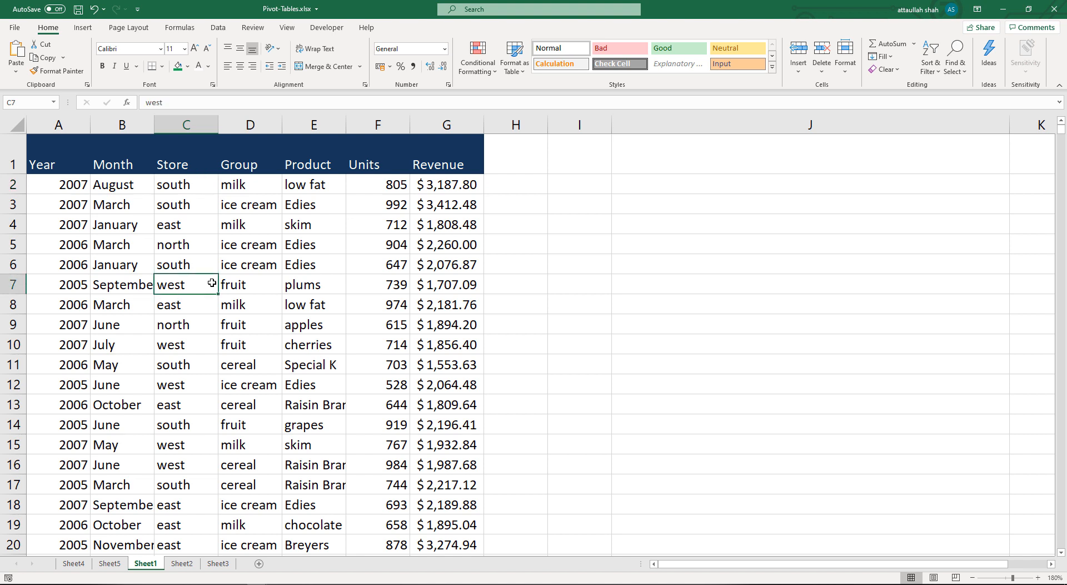
click(830, 282)
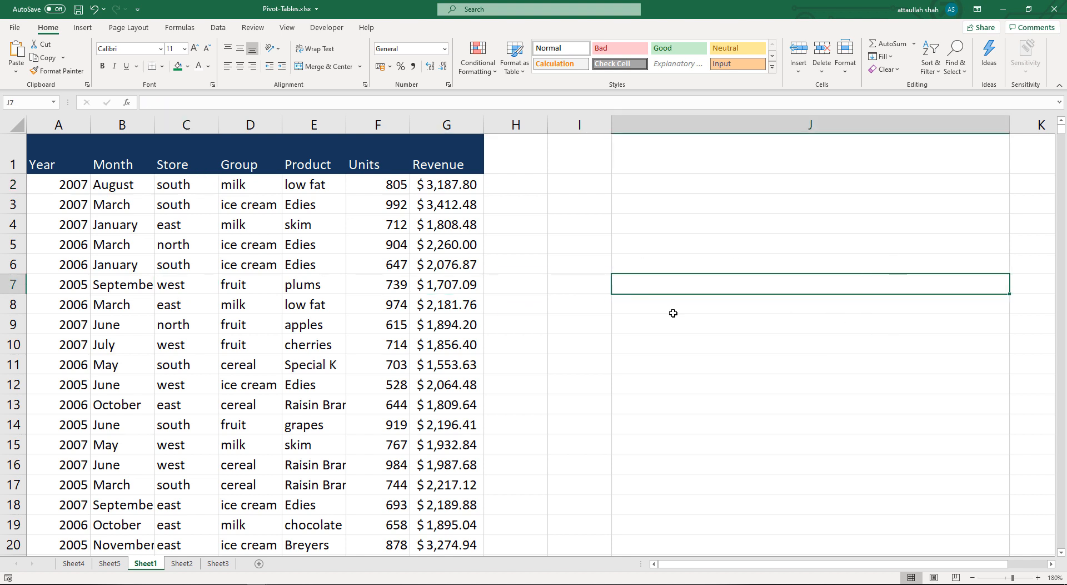
Insert a PivotTable from the range Sheet1!A1:G923 on a new worksheet.
click(240, 283)
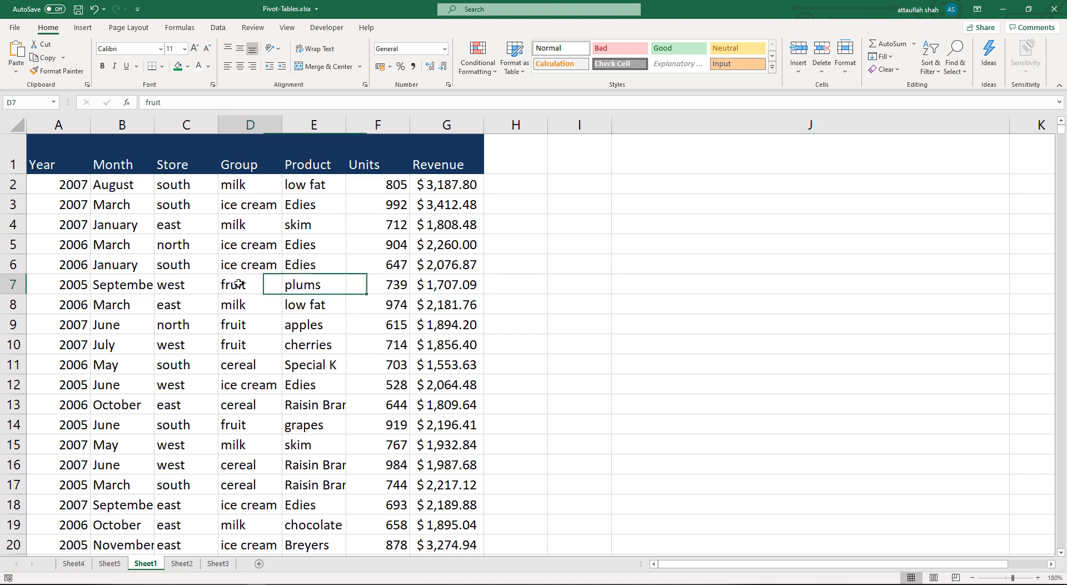
click(83, 28)
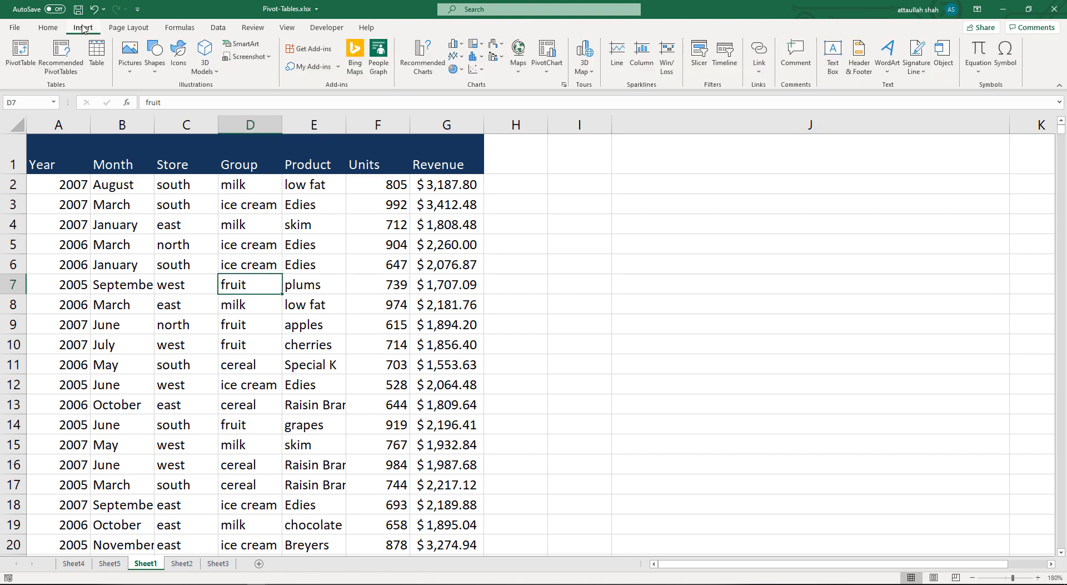
click(21, 58)
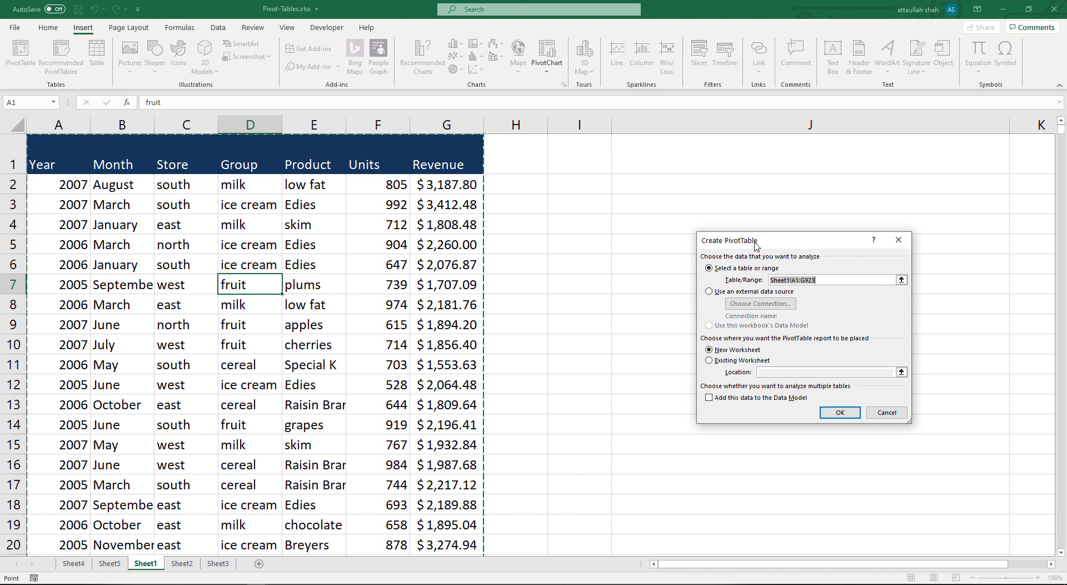
drag(755, 246, 576, 182)
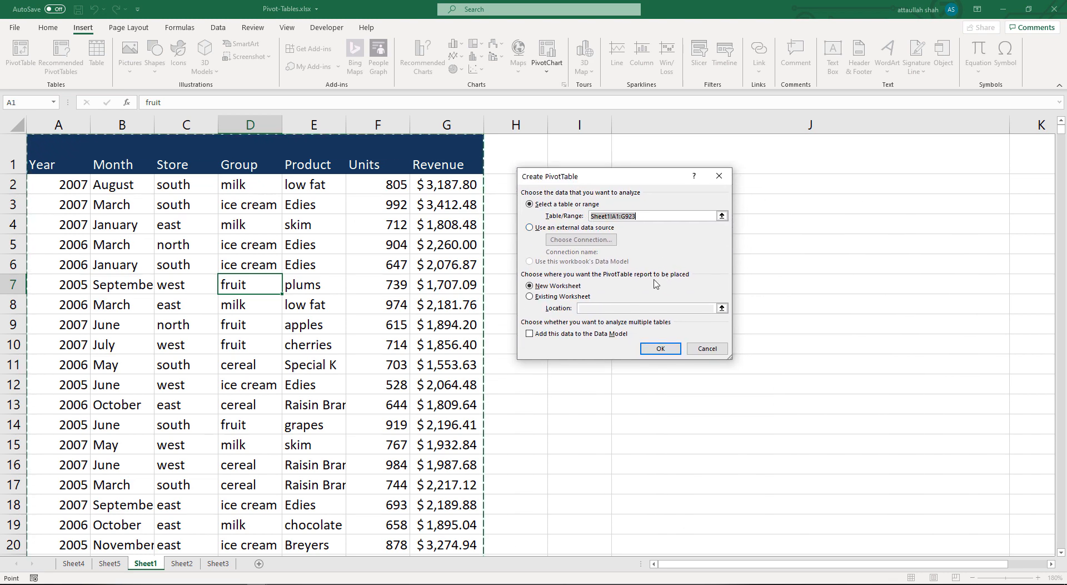
click(660, 350)
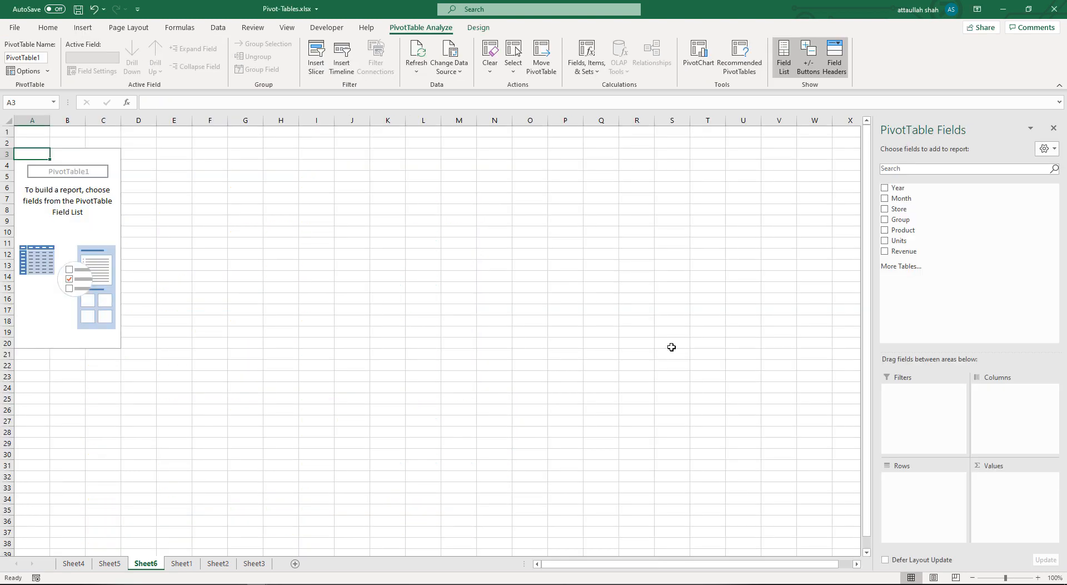
Note the PivotTable layout parts beside the empty report by entering row, col and value in cells H8 to H10.
click(1038, 578)
click(1039, 579)
click(1038, 578)
click(1038, 578)
click(1038, 578)
click(1038, 578)
click(1039, 579)
click(1038, 579)
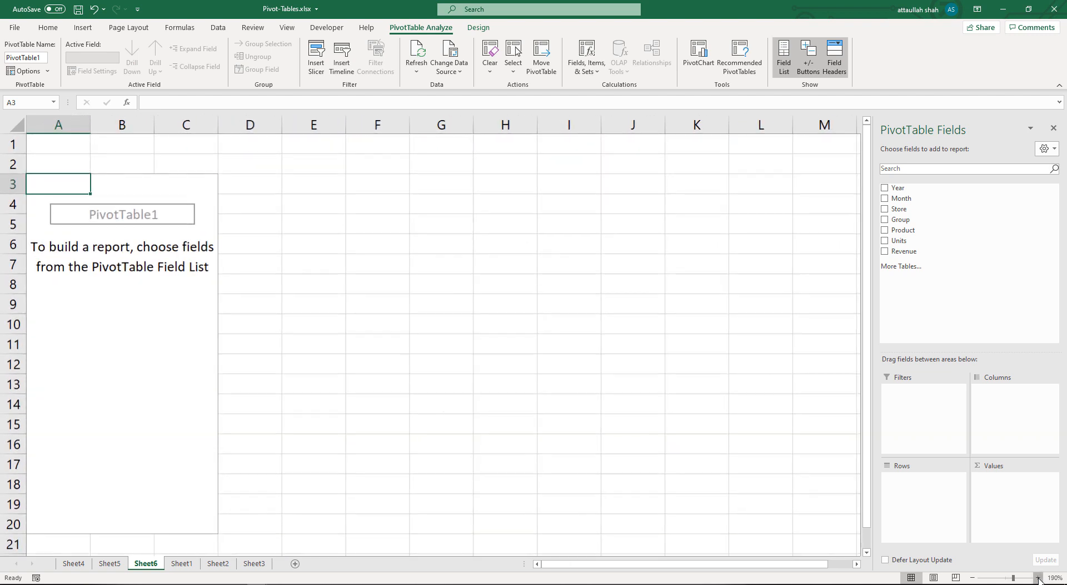
click(1039, 578)
scroll(219, 383, up, 1)
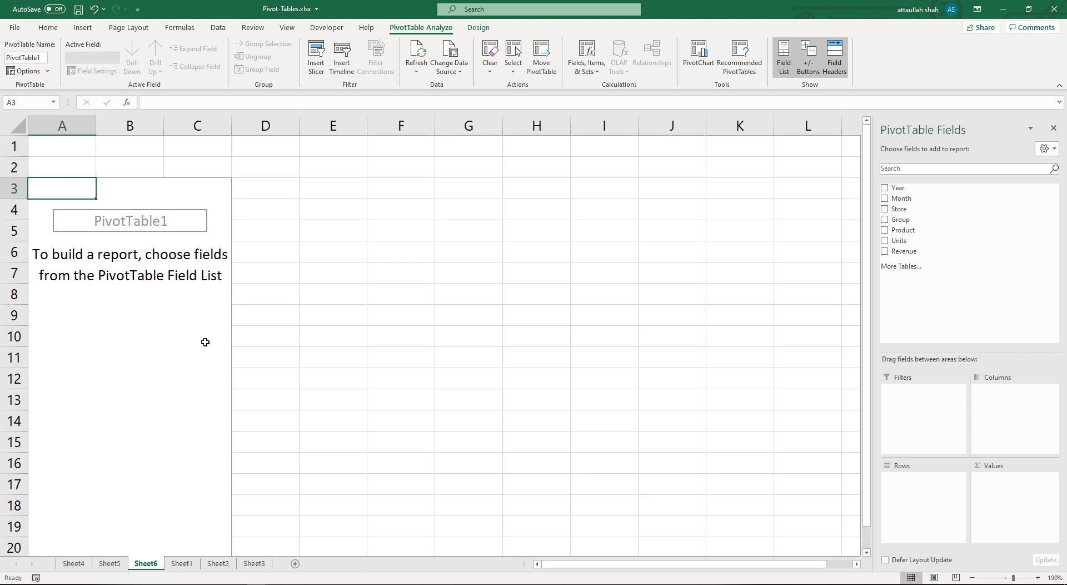
click(529, 297)
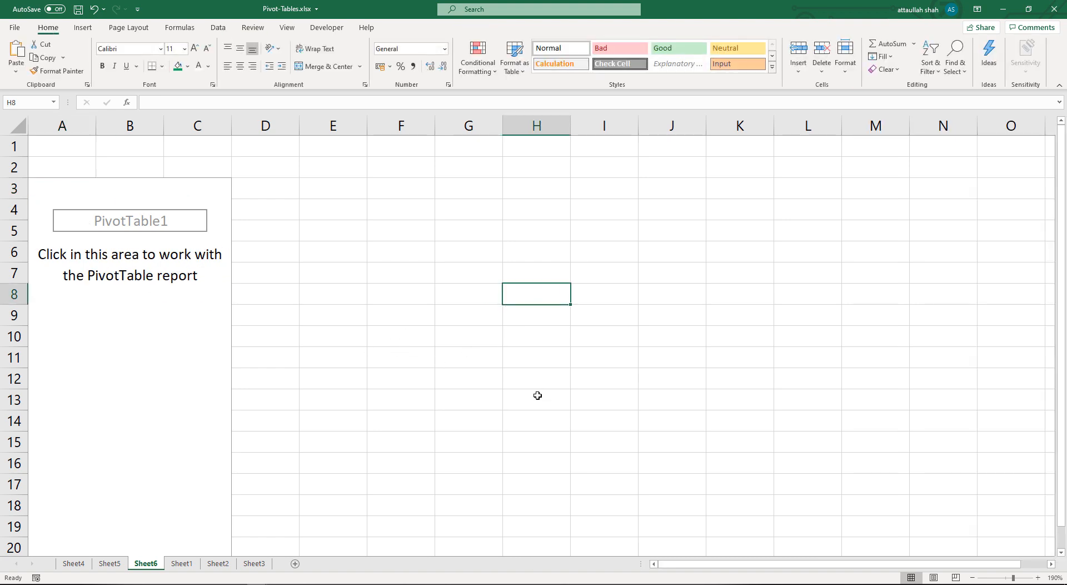
text(row)
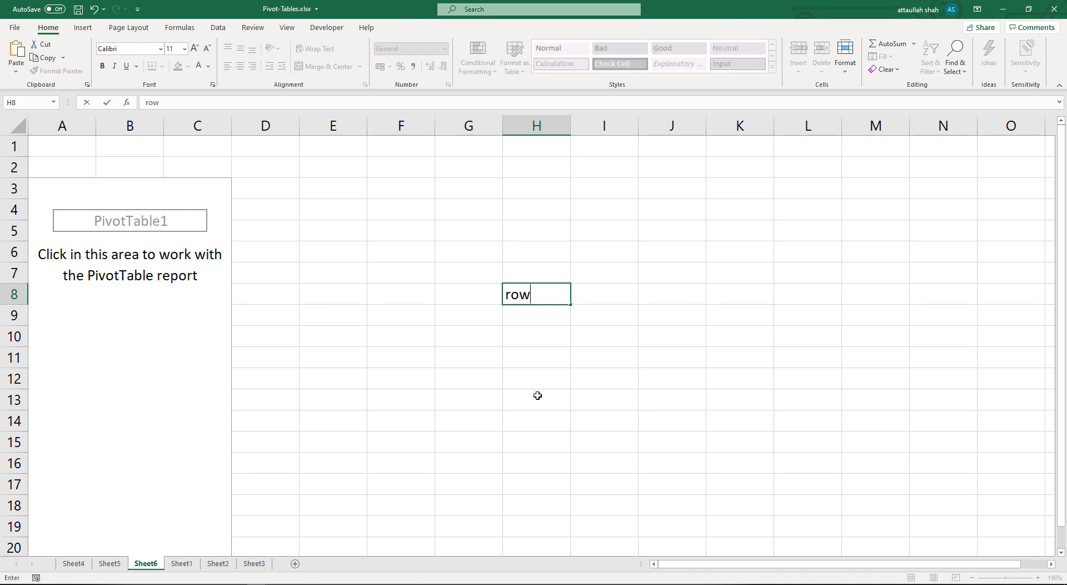
key(Return)
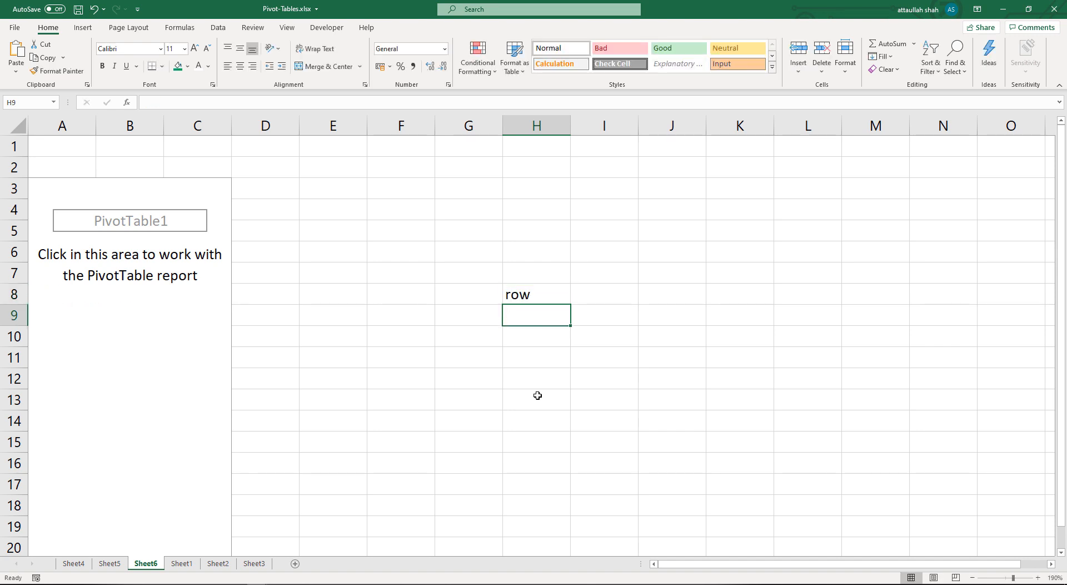
text(c)
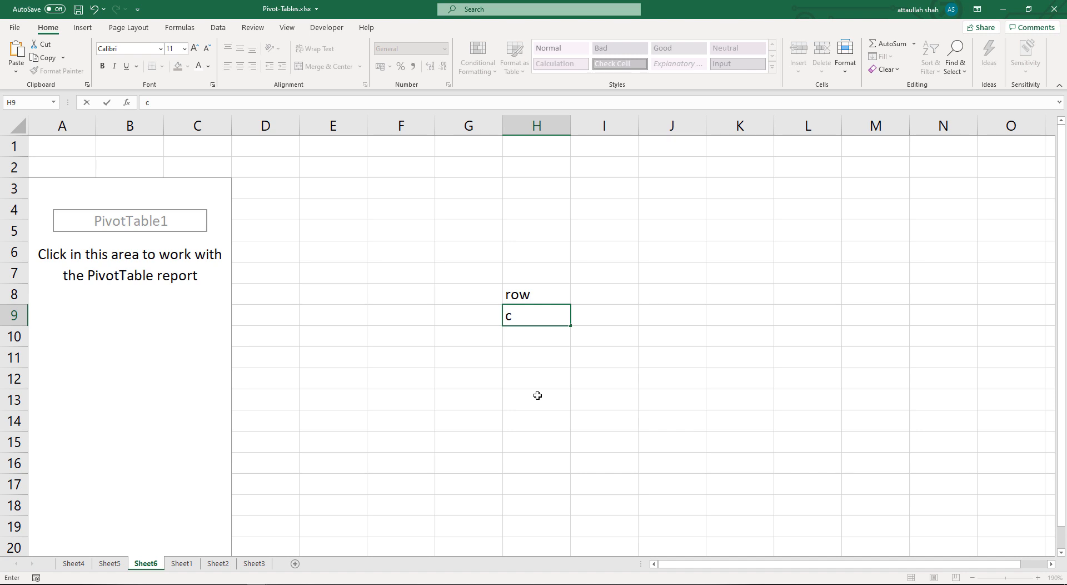
text(ol)
key(Return)
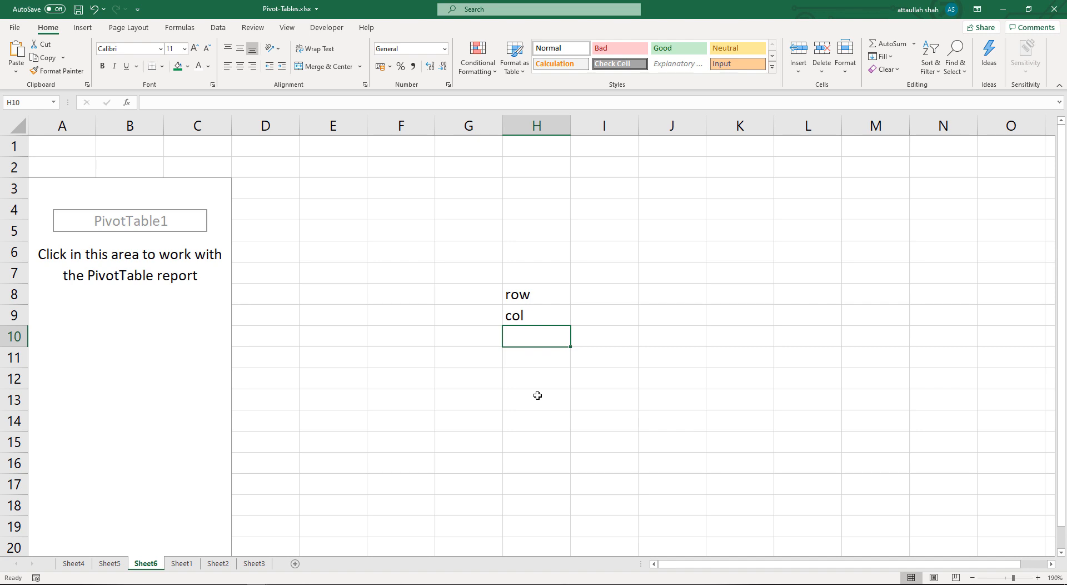
text(value)
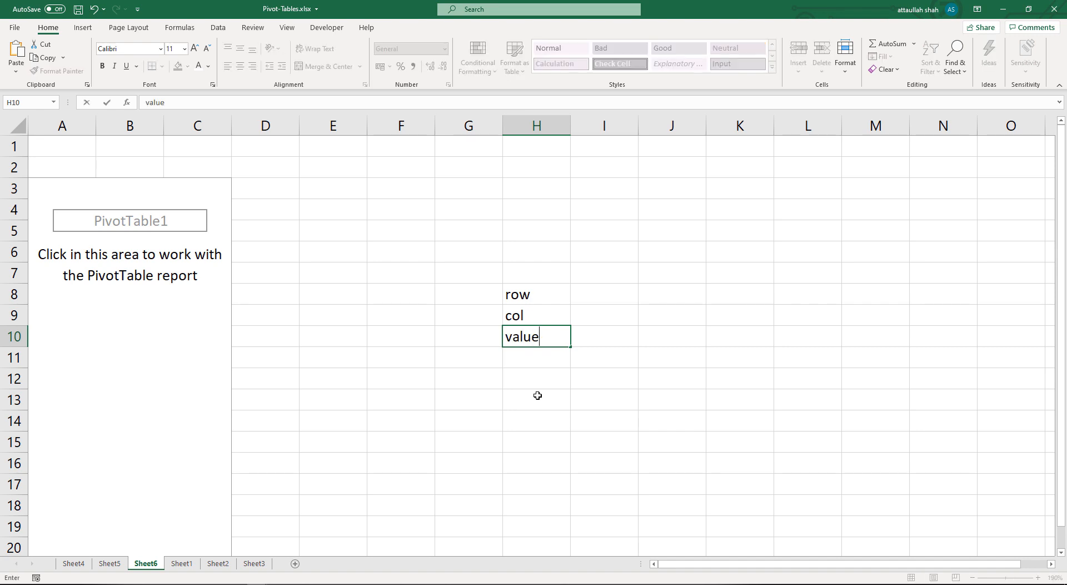
key(Return)
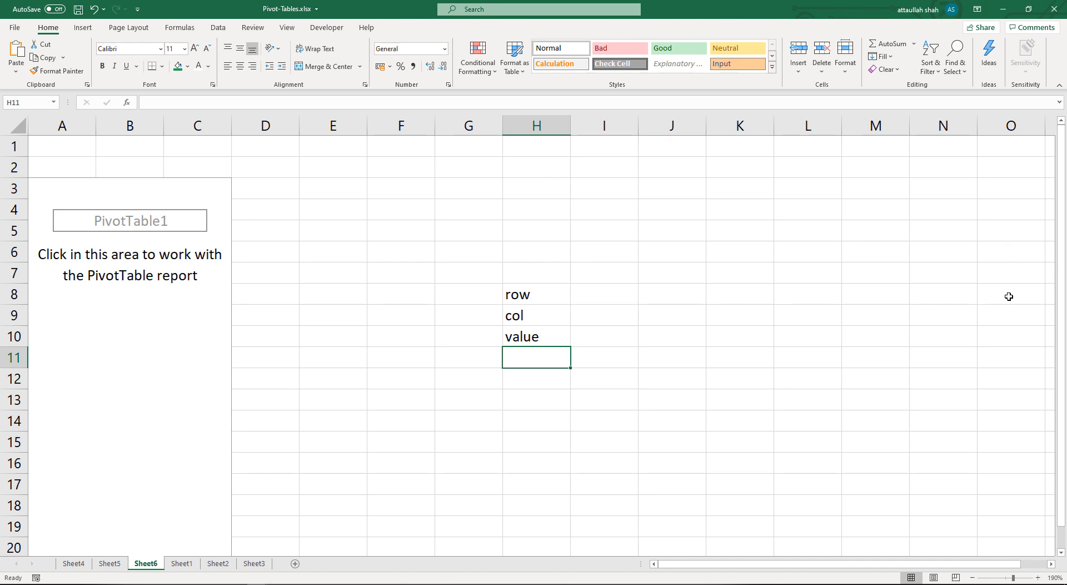
Look through the other worksheets and examine the different region values in the Store column of Sheet1.
click(129, 320)
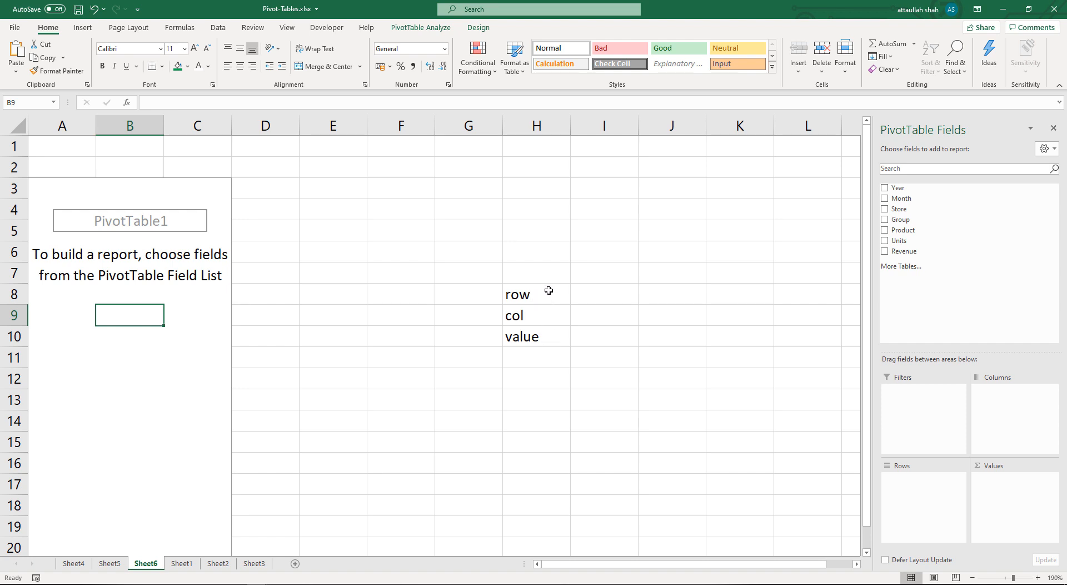
click(110, 563)
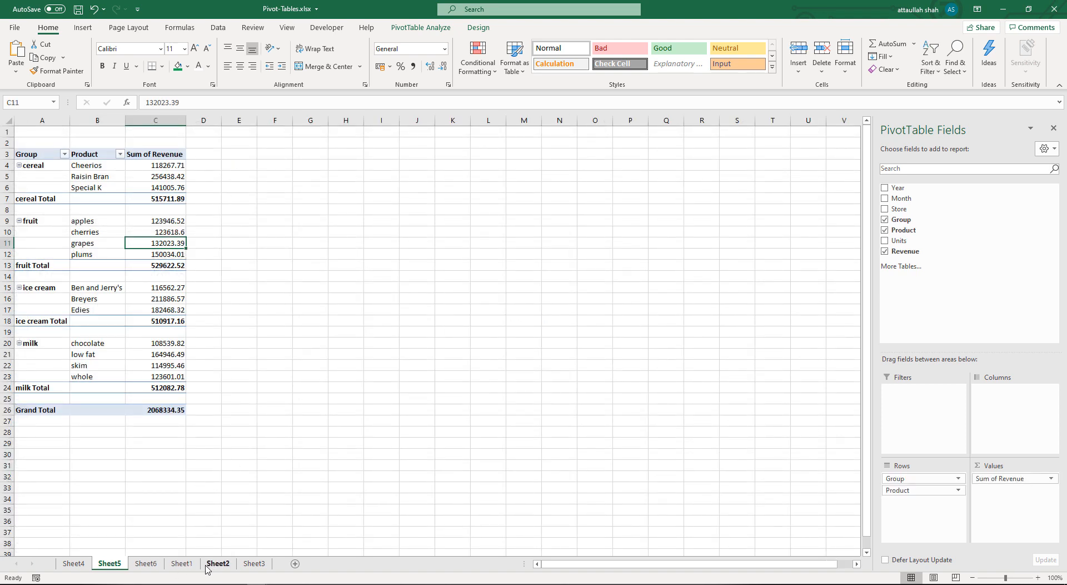
click(255, 564)
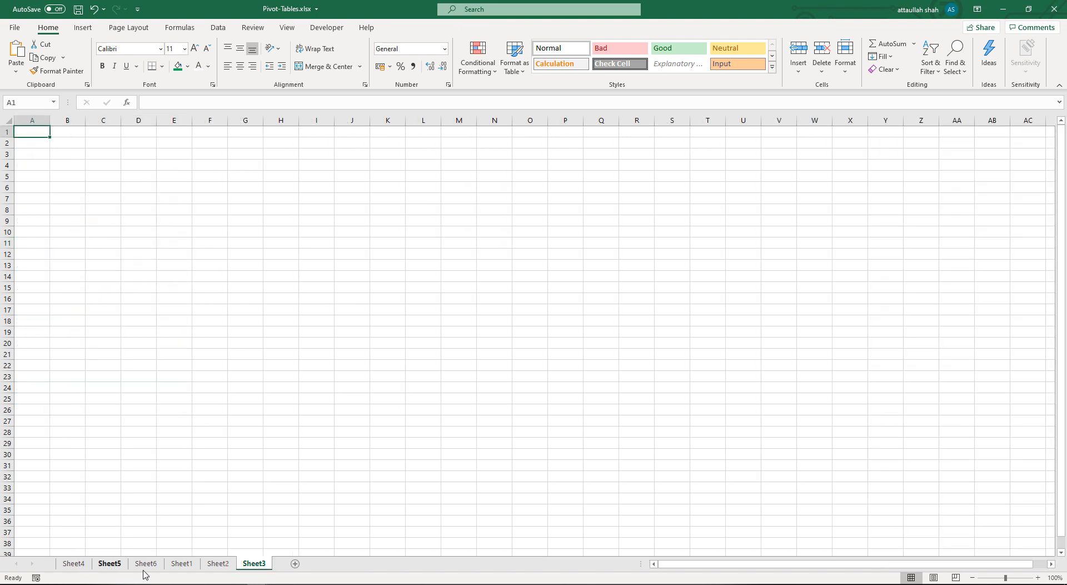
click(181, 564)
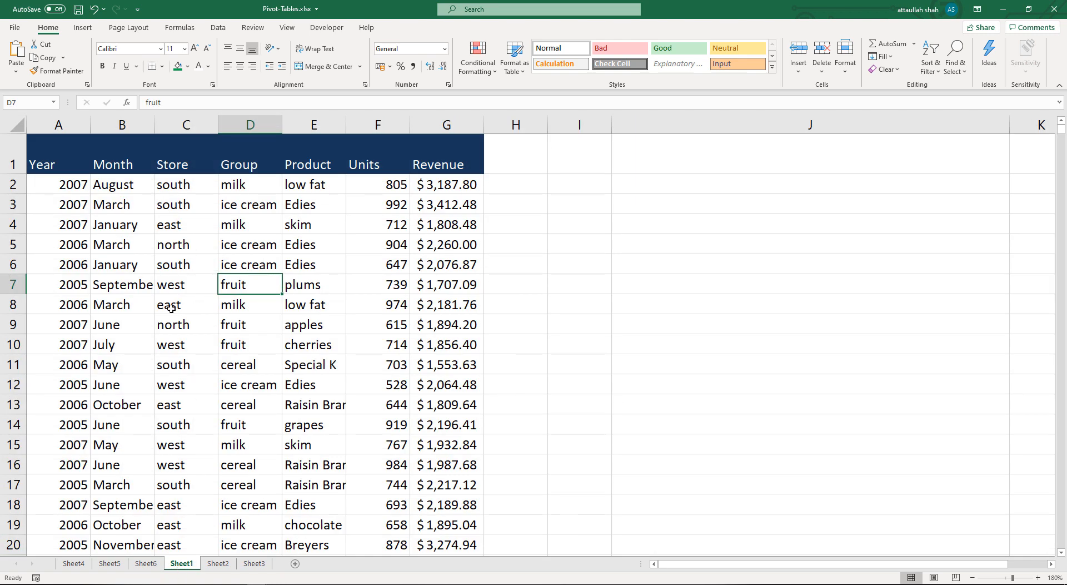
click(173, 186)
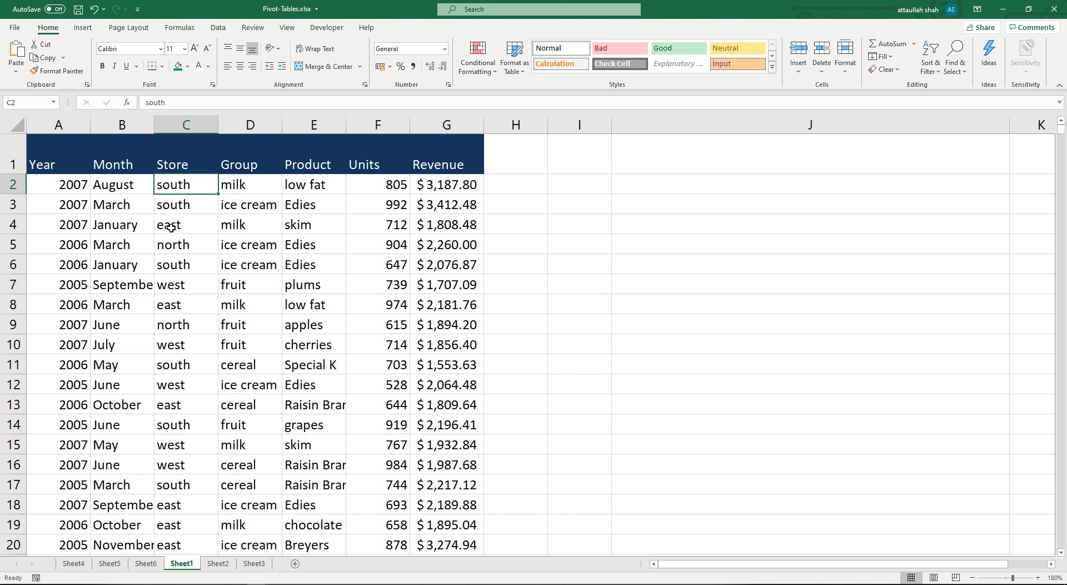
click(171, 225)
click(173, 244)
click(175, 279)
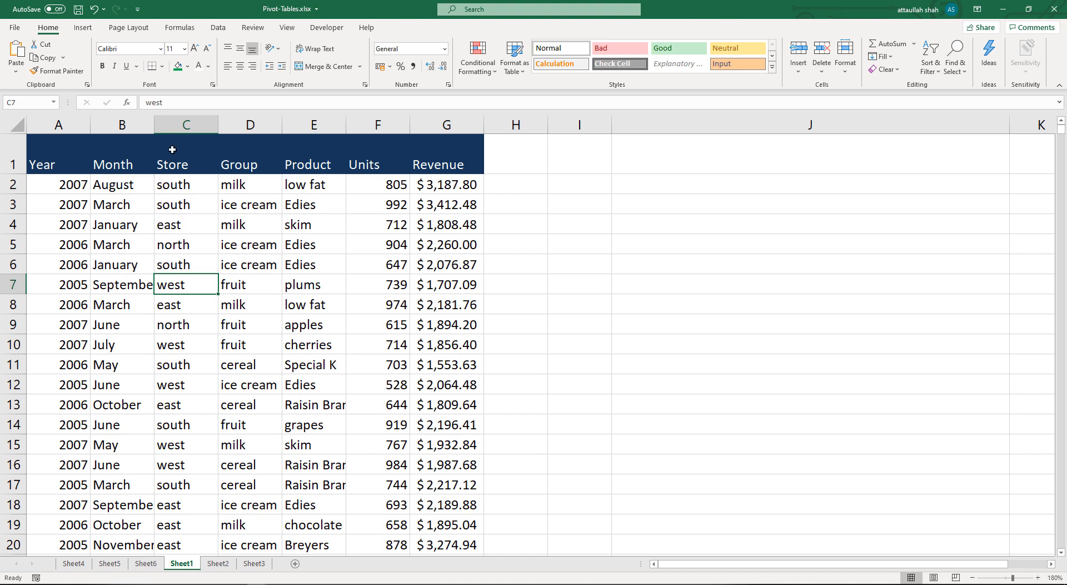
Build the Sheet6 PivotTable with Store as the row field and the sum of Revenue as the values.
click(146, 563)
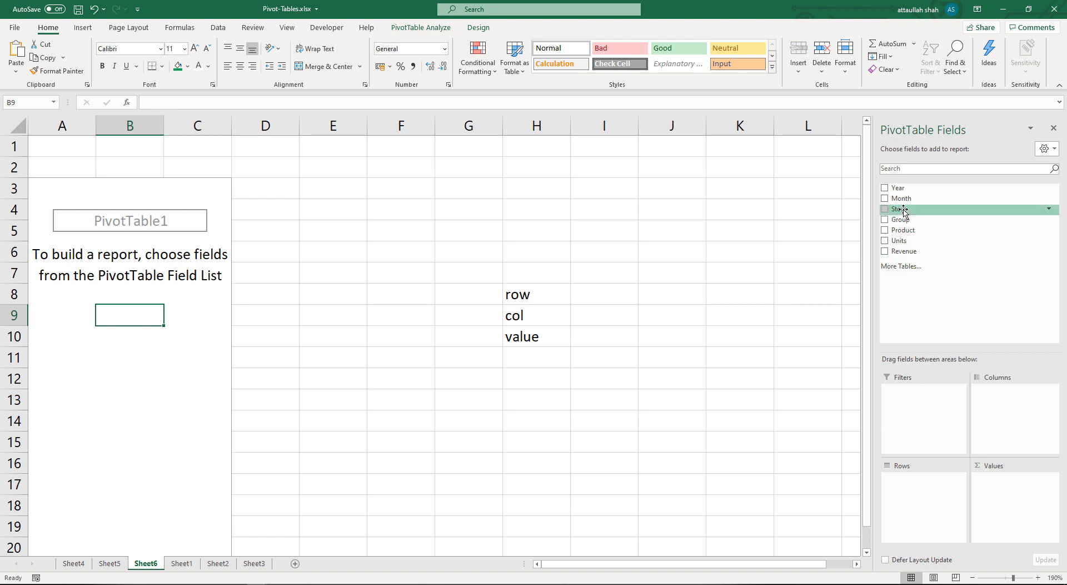
drag(900, 210, 919, 503)
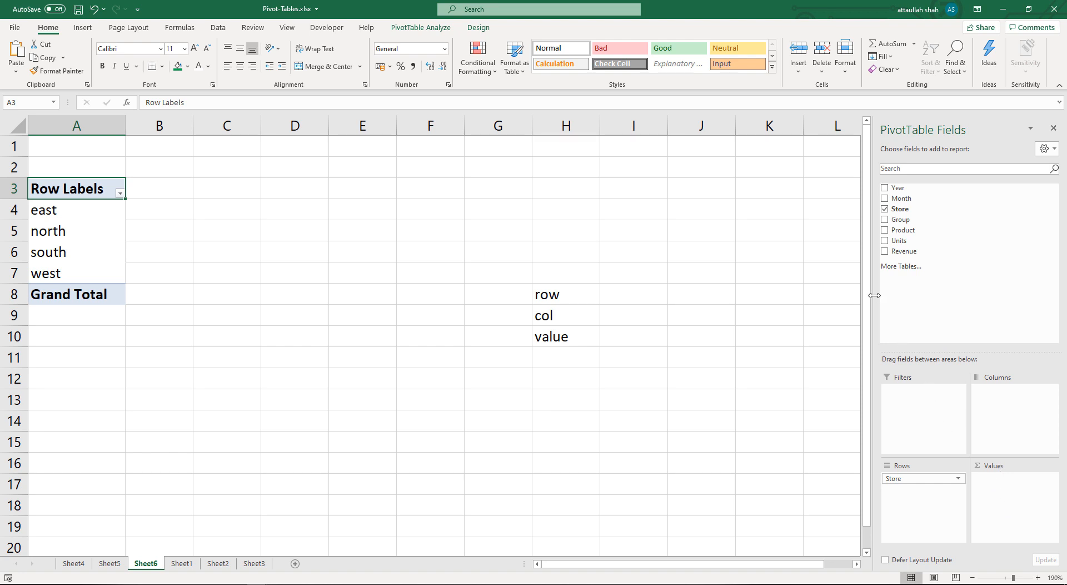
drag(899, 255, 1001, 489)
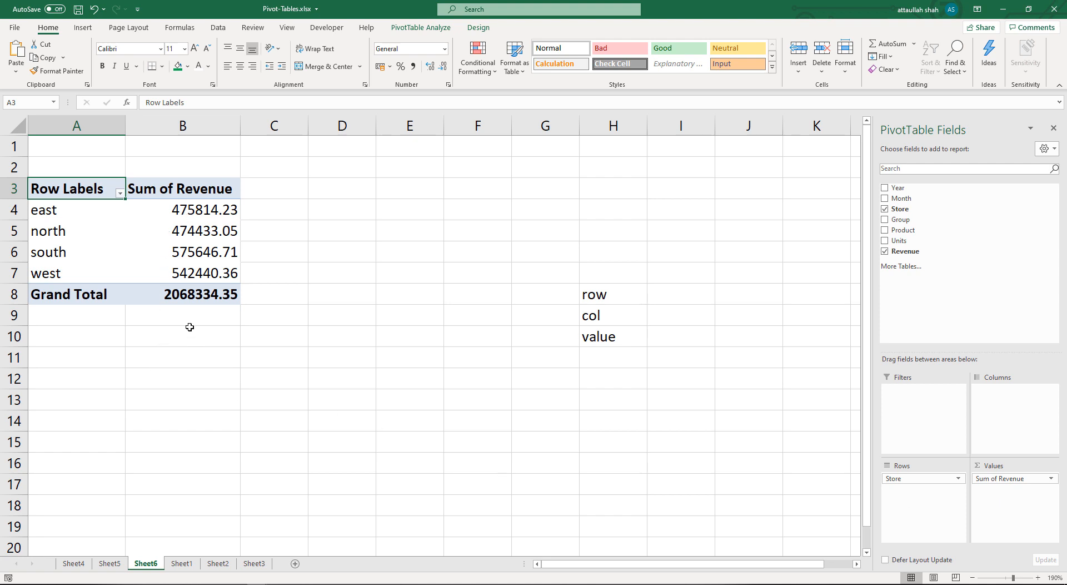
Examine the summed revenue of each store in the PivotTable, from east through west.
click(166, 363)
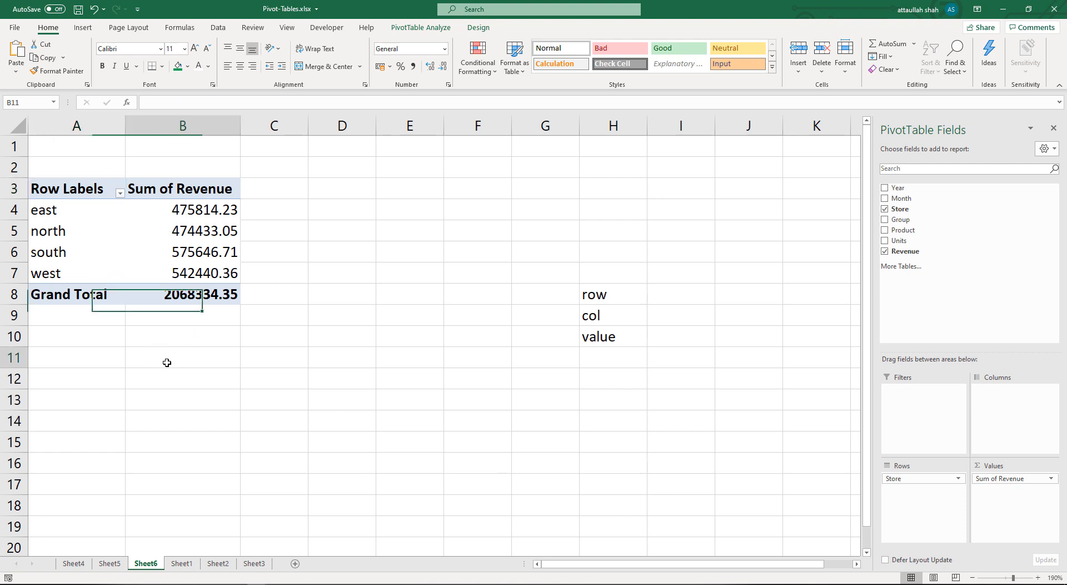
click(49, 213)
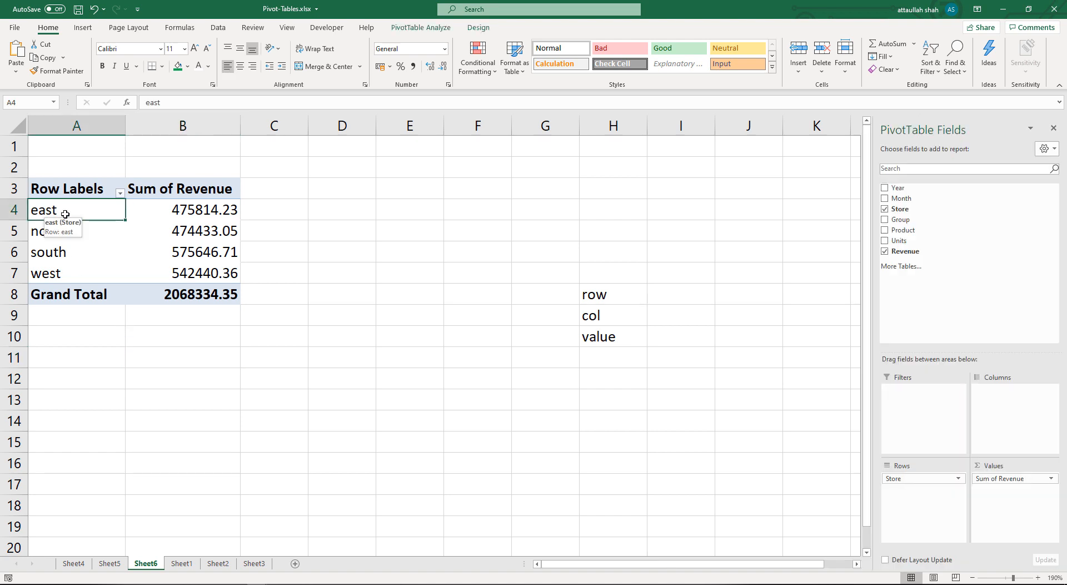
click(196, 212)
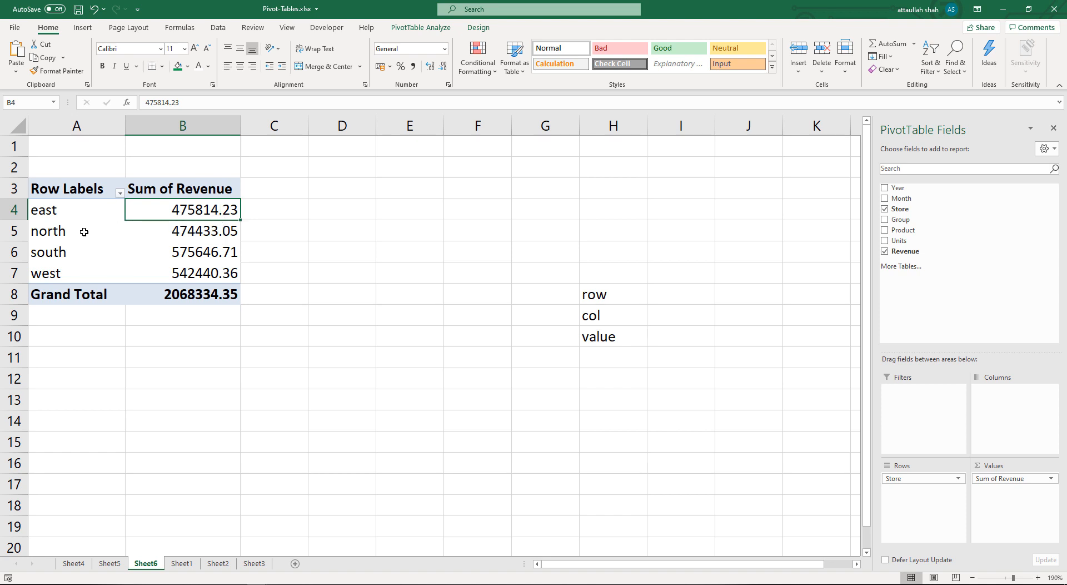
click(62, 236)
key(Right)
click(64, 261)
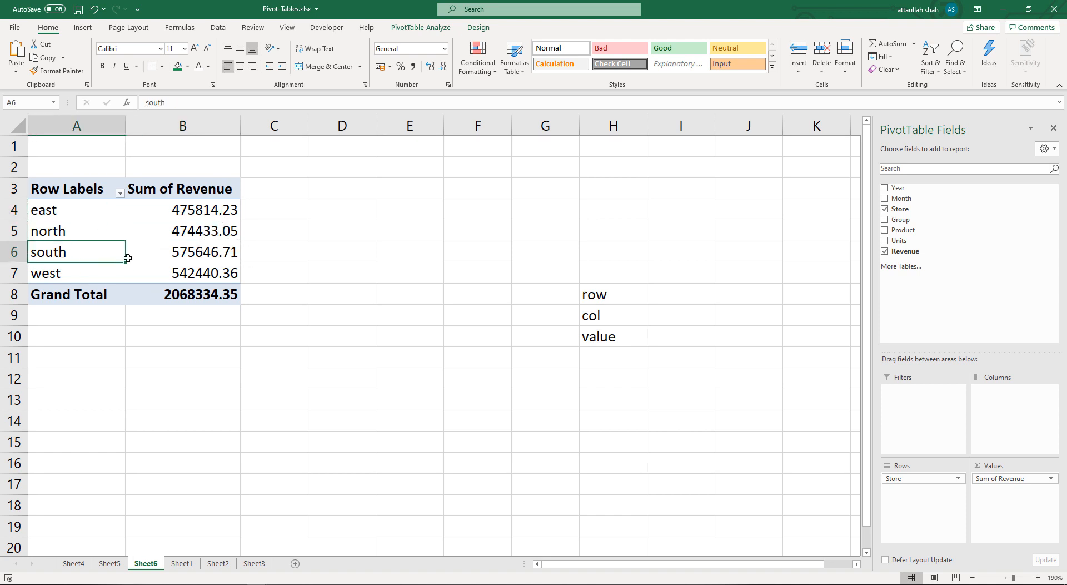
click(201, 253)
click(45, 273)
click(187, 268)
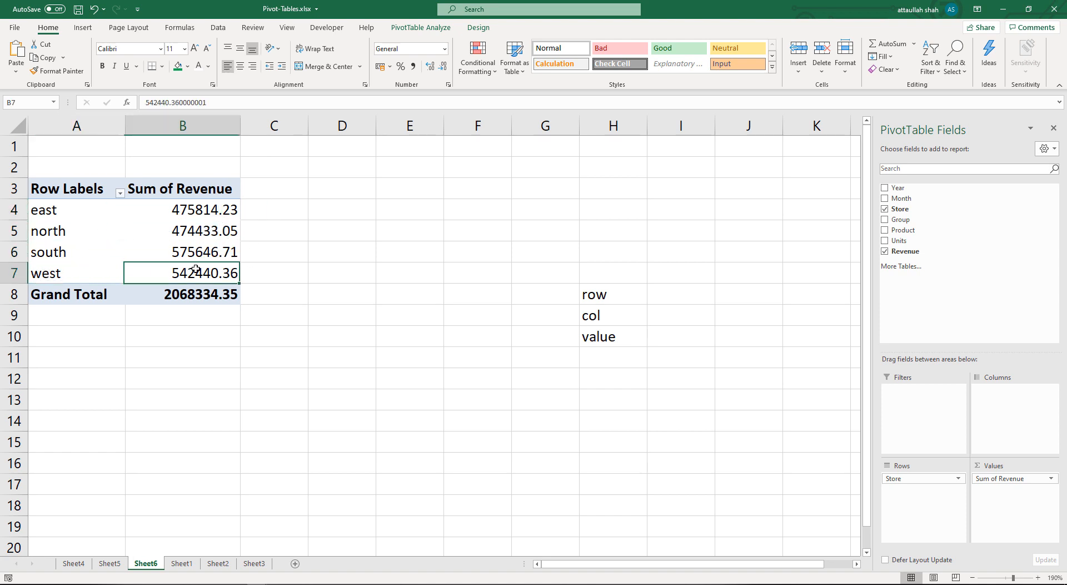
click(197, 384)
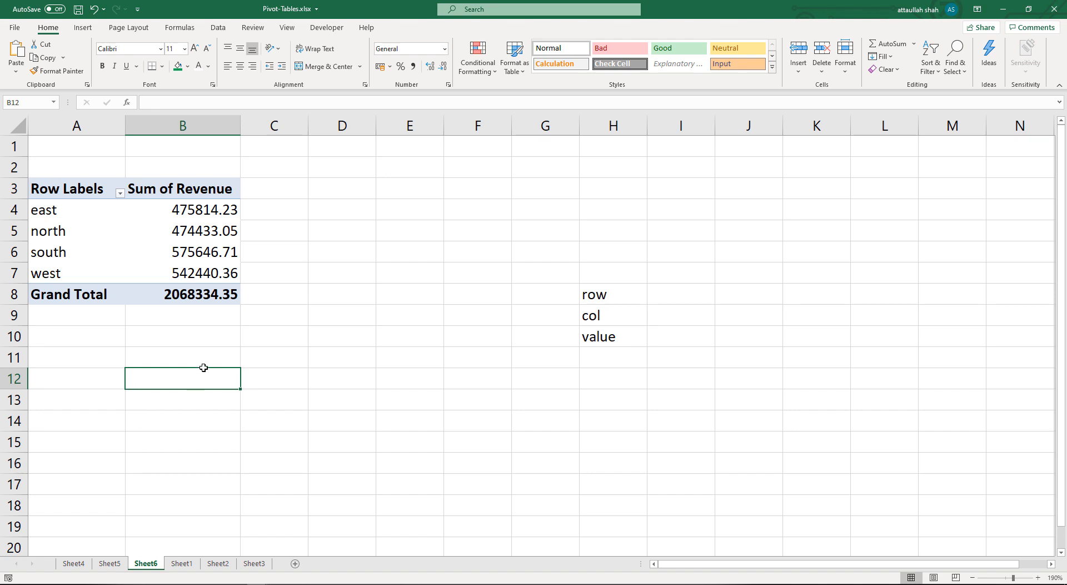
Enter the task note "1. Create a table of total sales by stores" in cell B13 below the PivotTable.
click(151, 405)
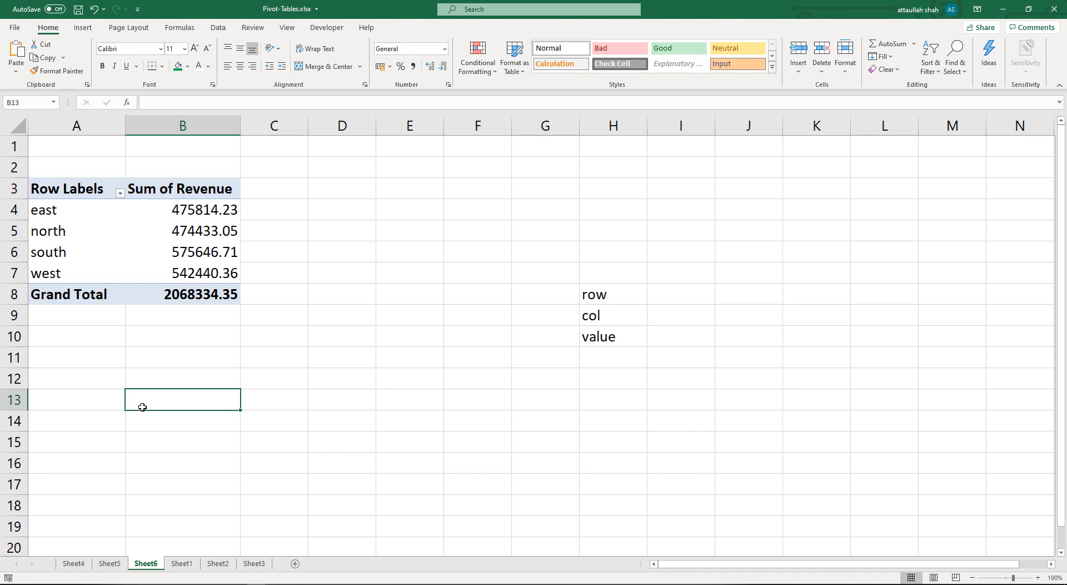
text(1)
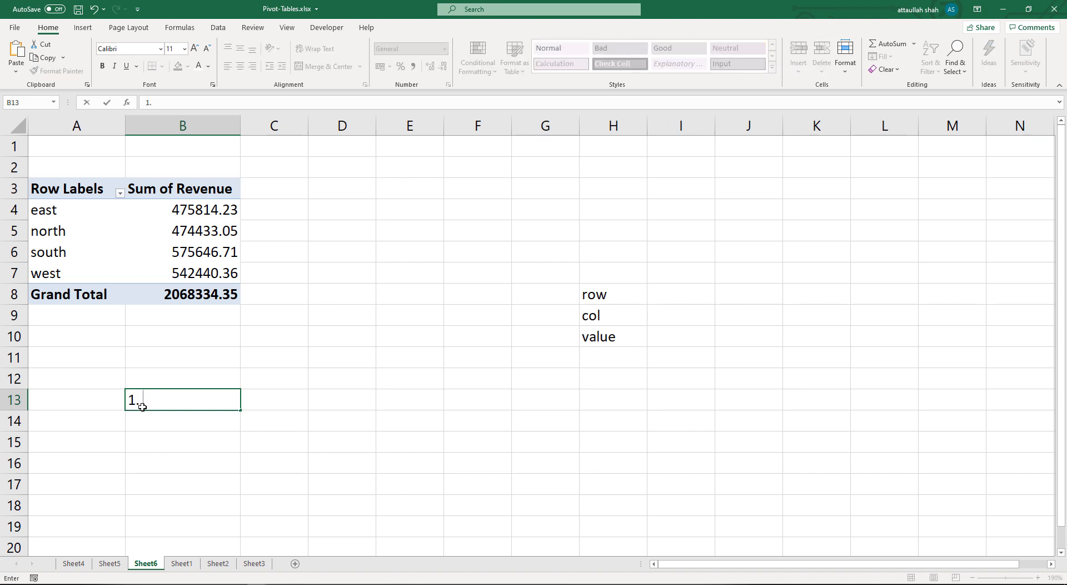
text(. Create a tab)
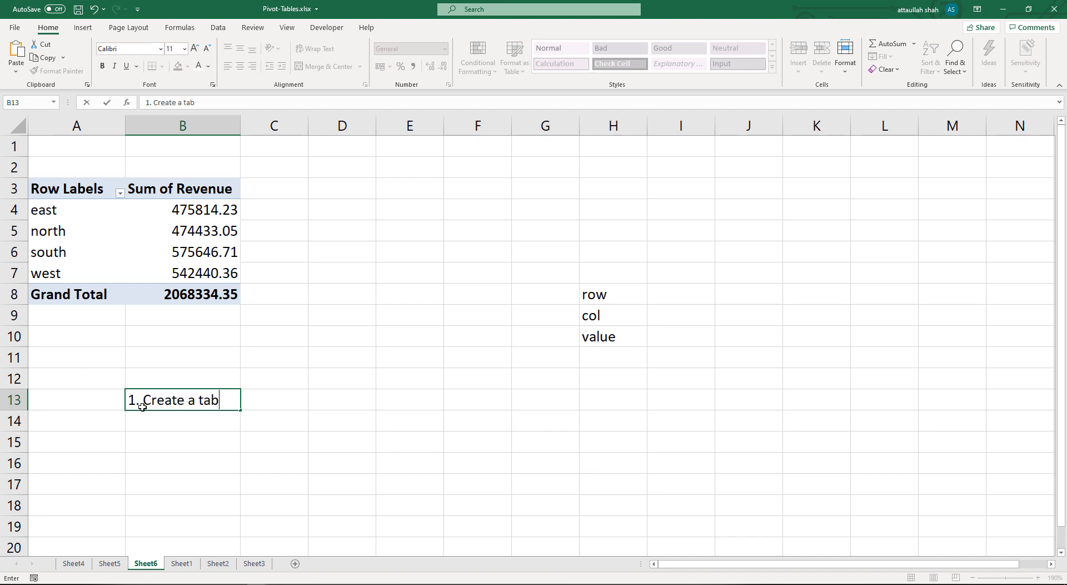
text(le of tota)
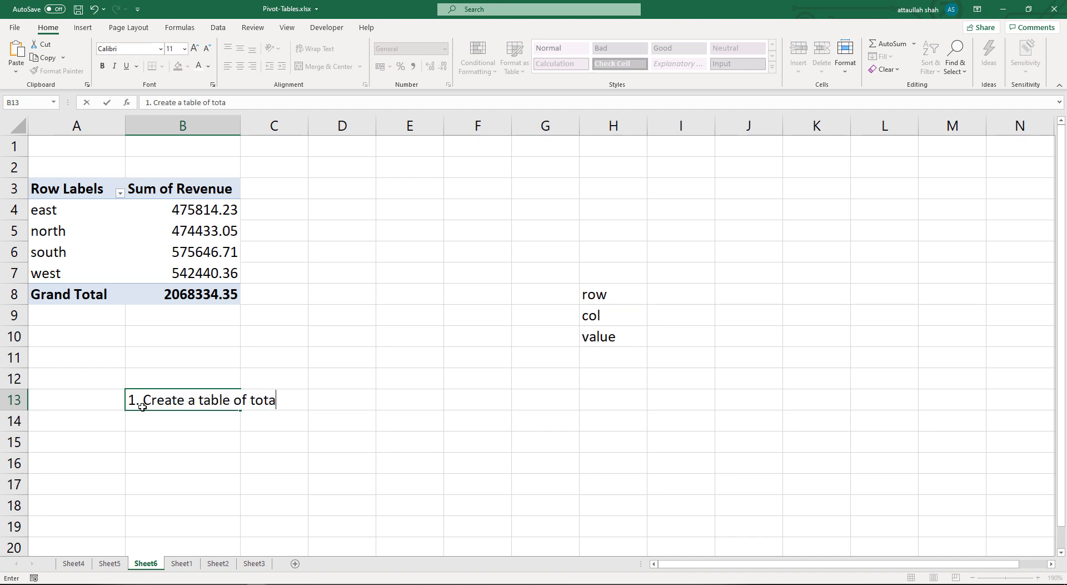
text(l sales by)
text(s)
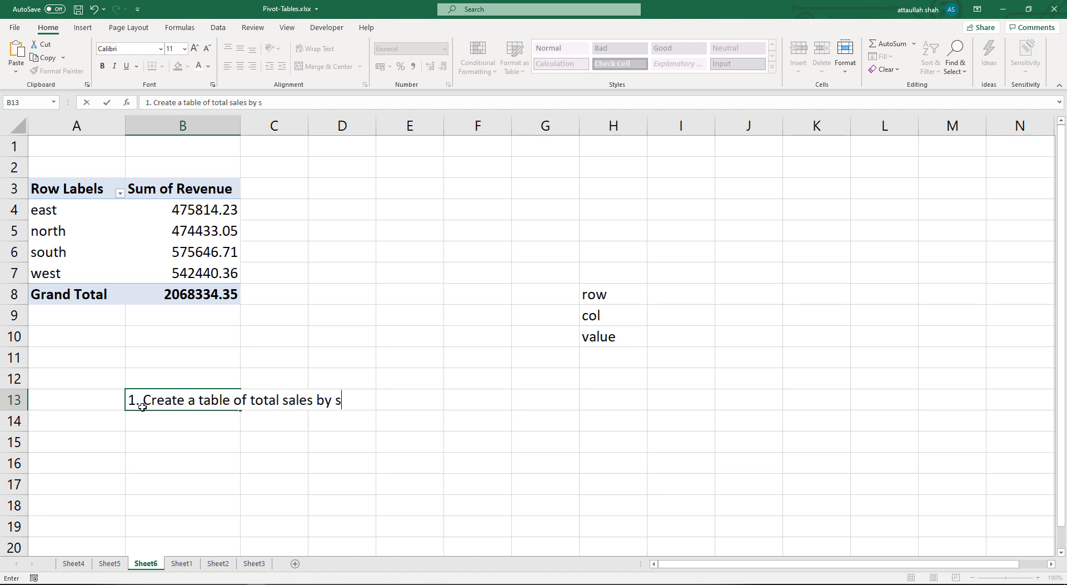
text(tores)
key(Return)
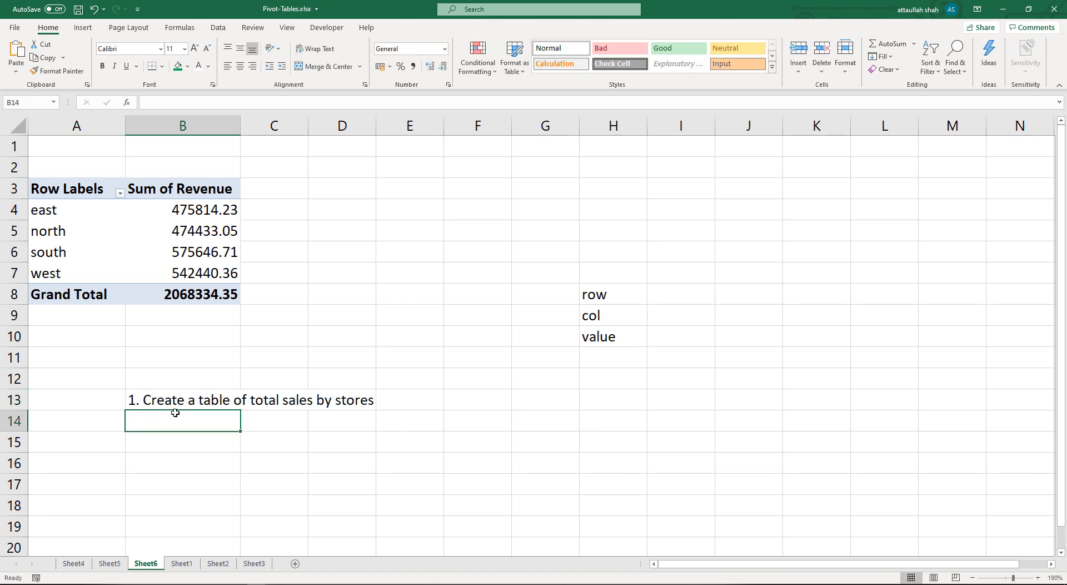
Enter the task note "2. Create a table of average sales by months and stores" in cell B14, below the first note.
click(172, 228)
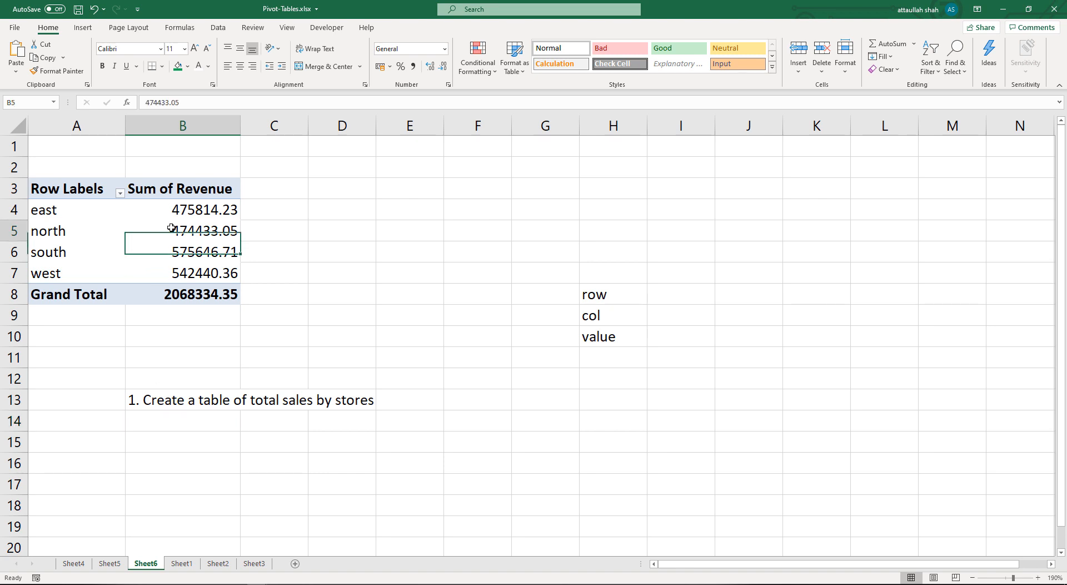
click(158, 421)
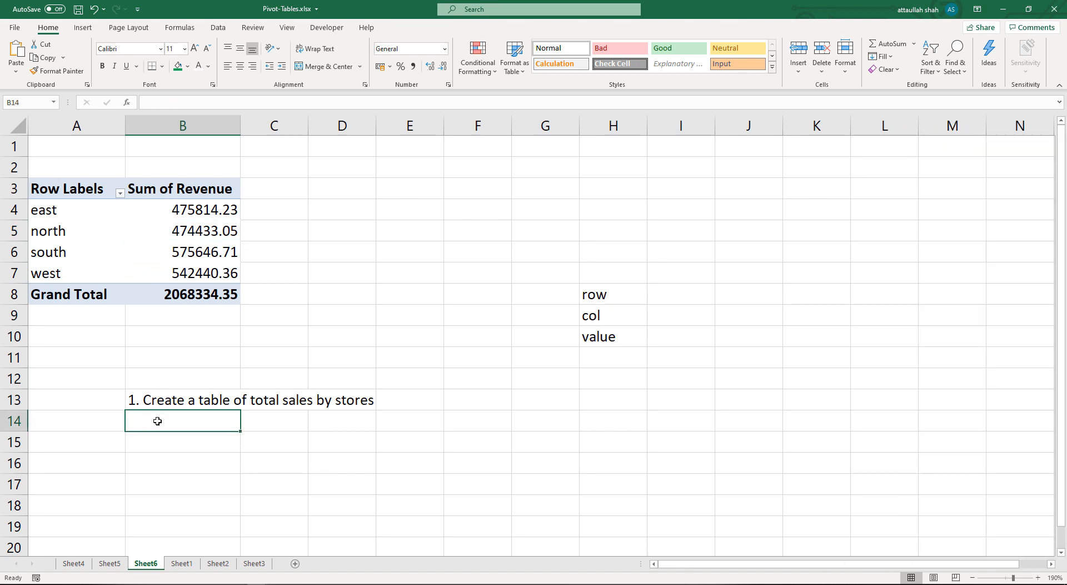
text(2)
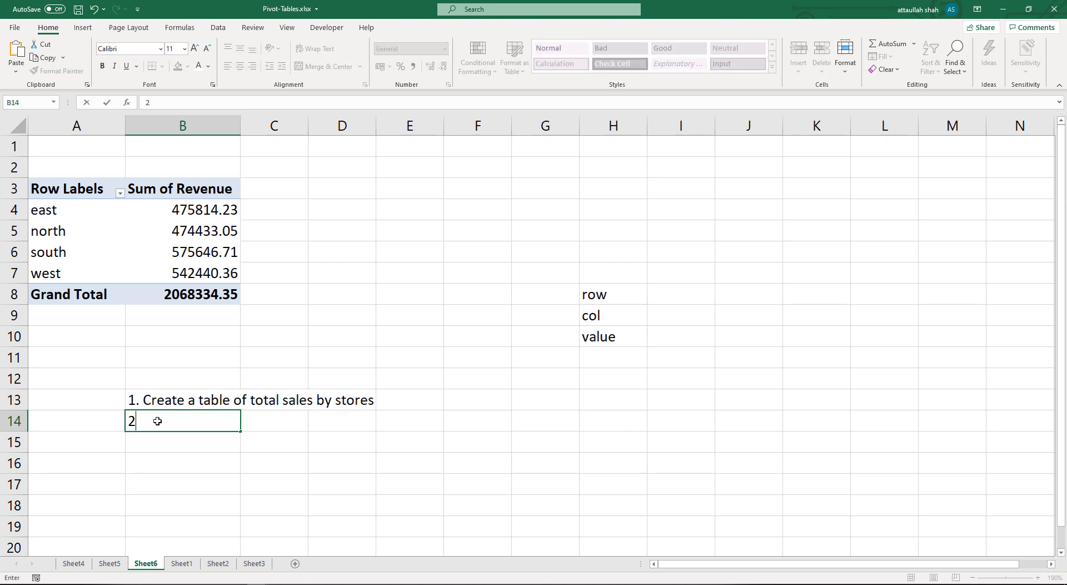
text(. Create a table )
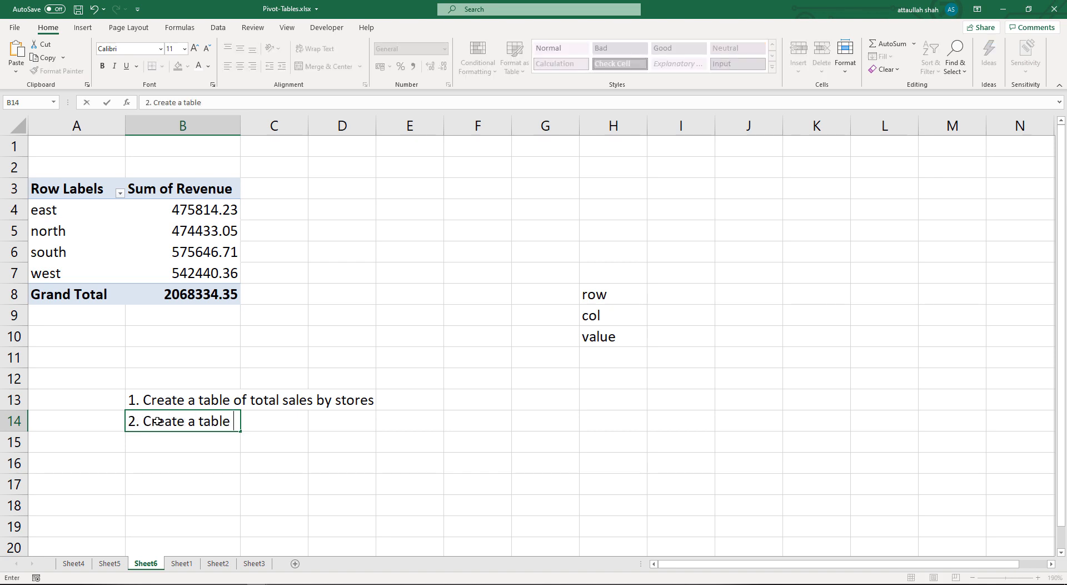
text(of average )
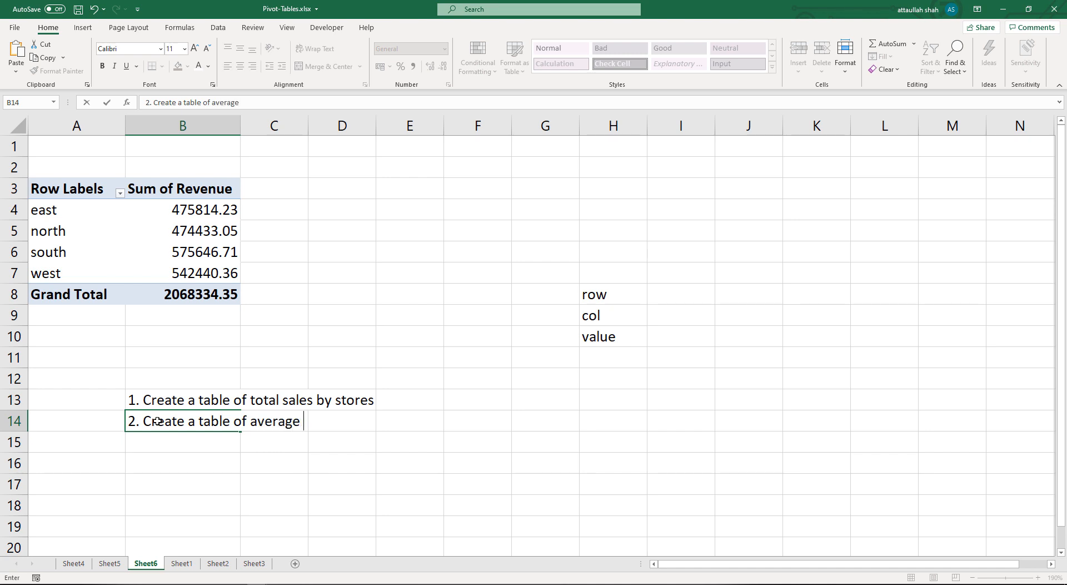
text(sales by months)
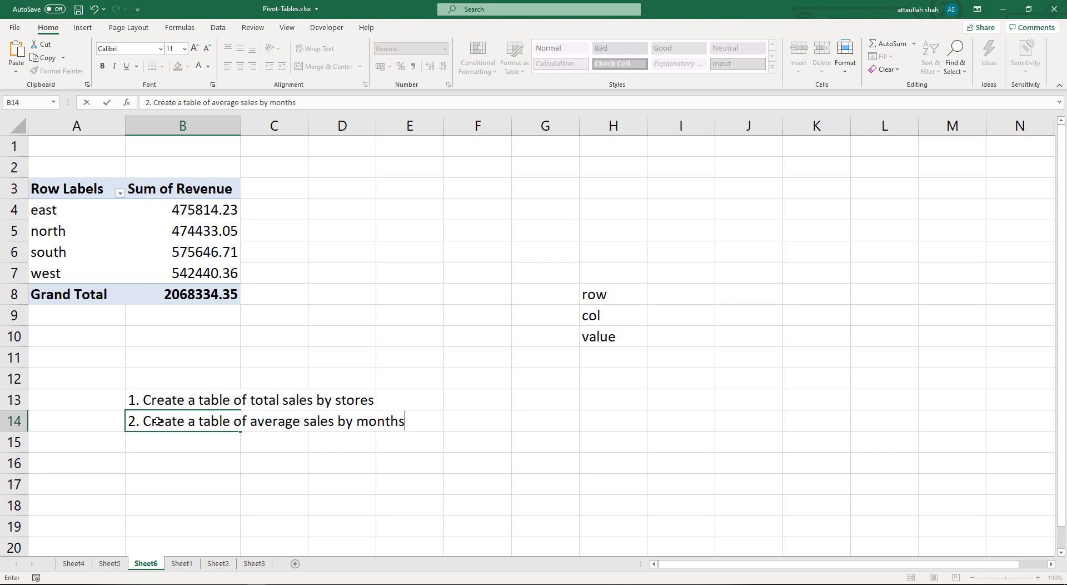
text( and stores)
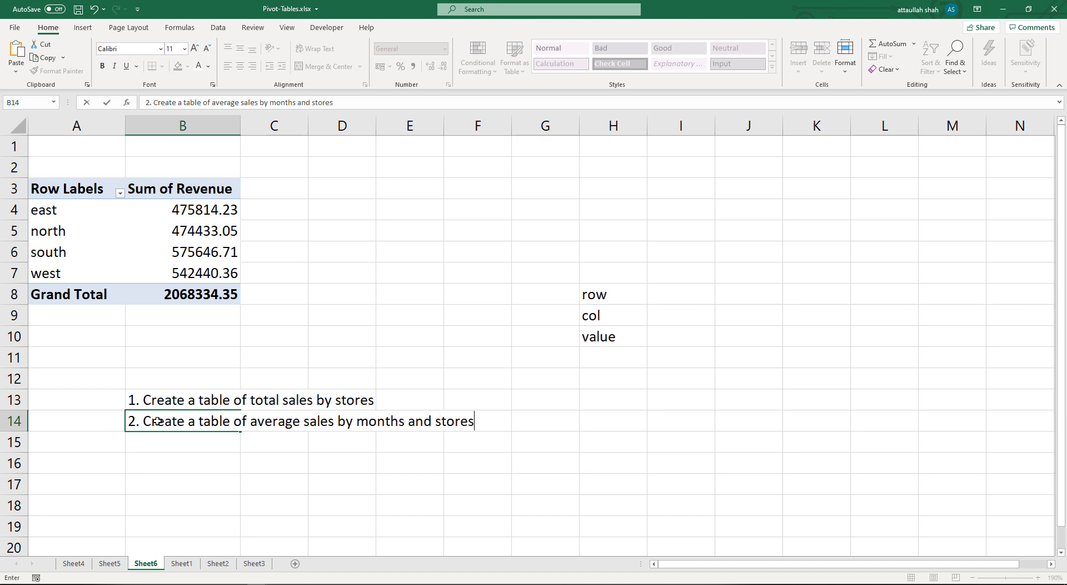
key(Return)
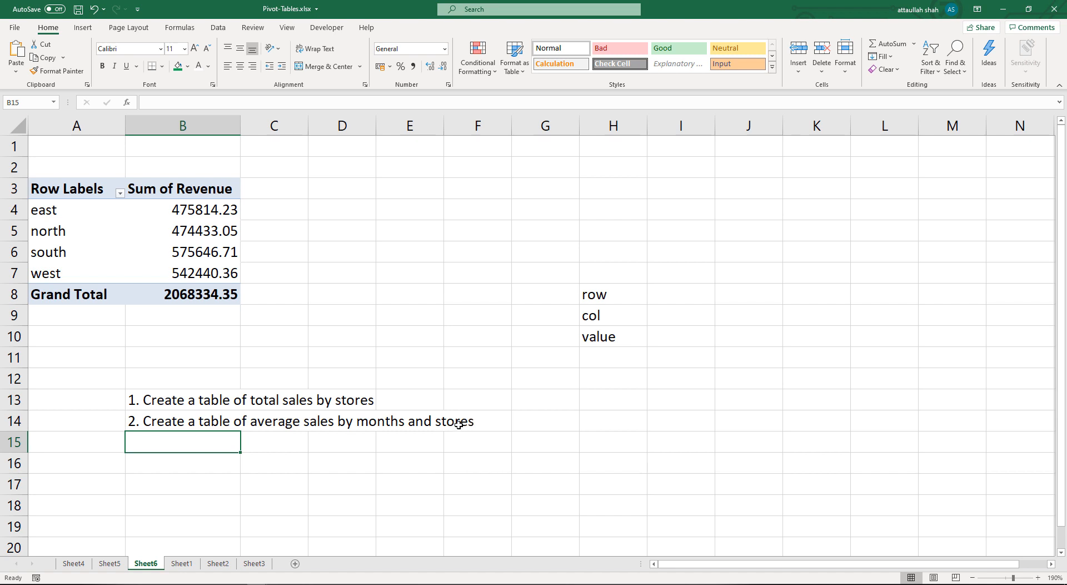
Examine the second task note in row 14 to identify the value and the two grouping fields it requires.
click(164, 424)
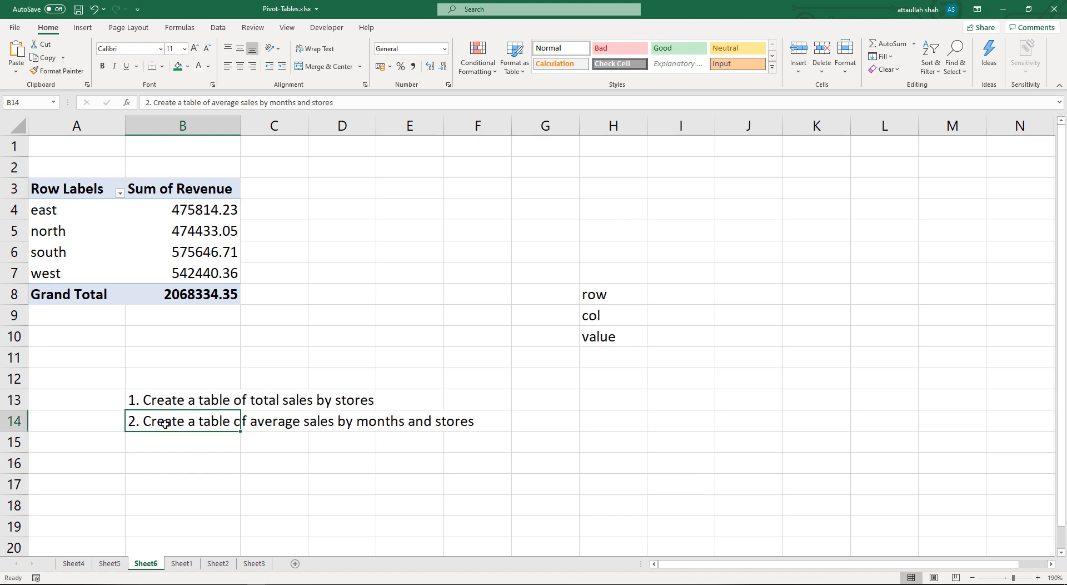
click(165, 443)
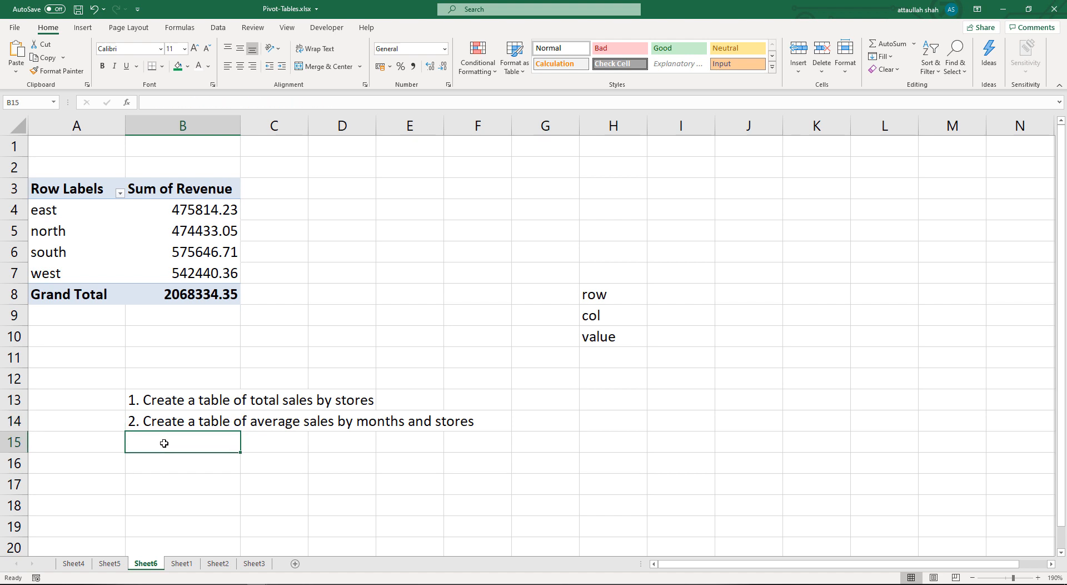
double_click(378, 424)
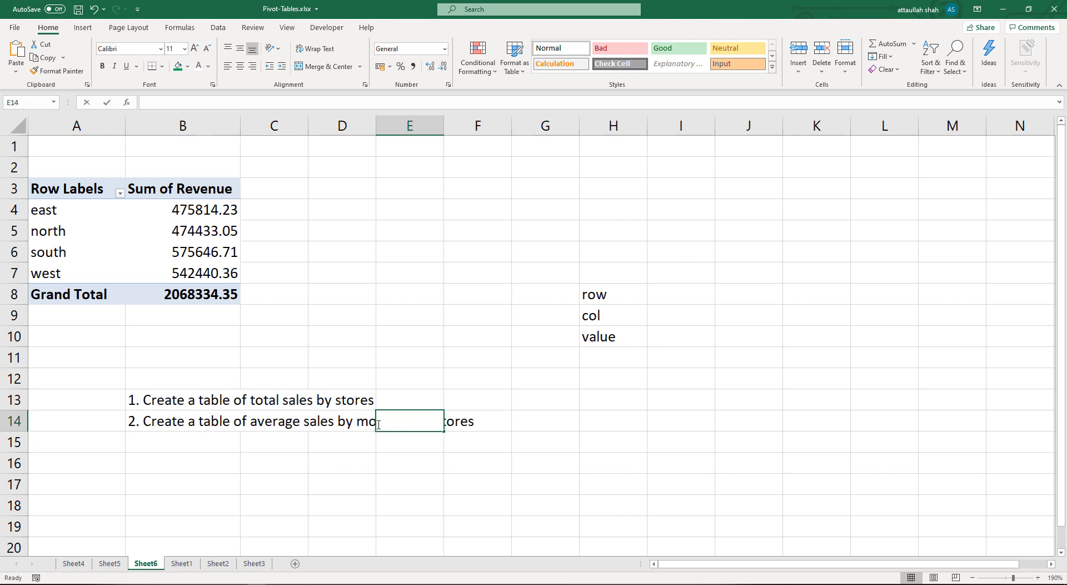
click(311, 425)
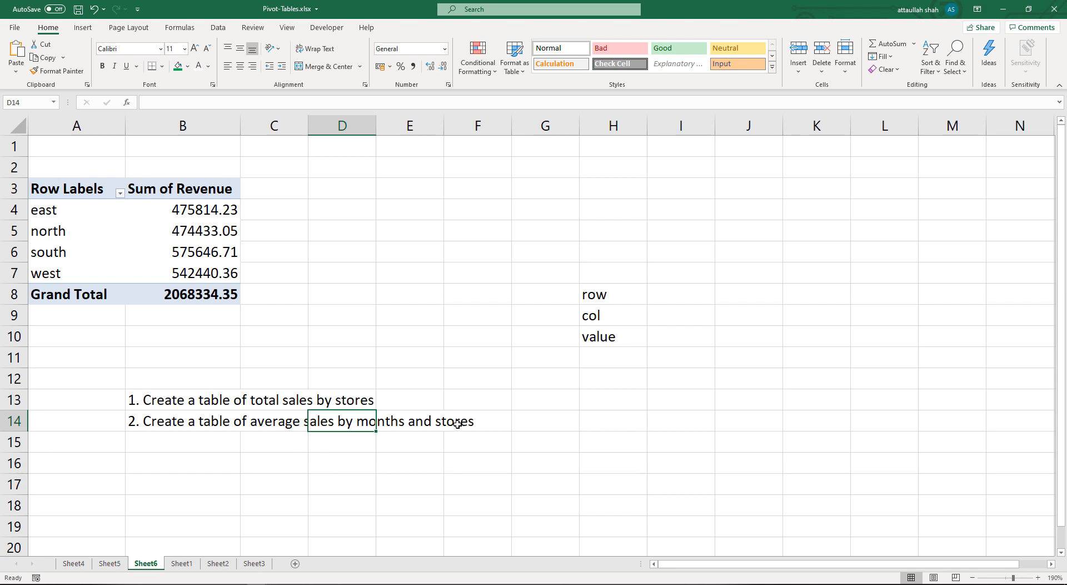
click(226, 453)
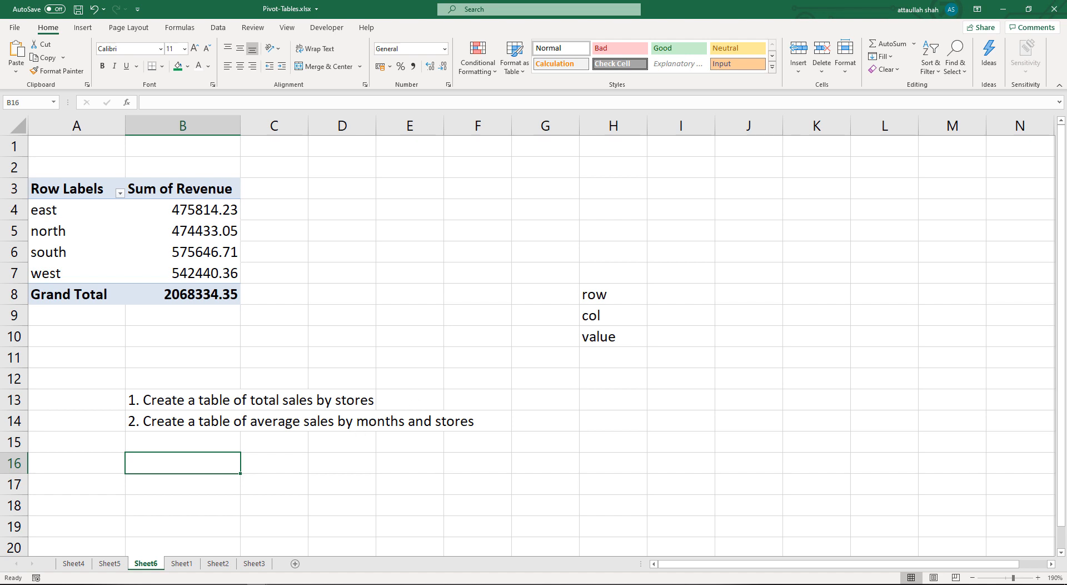
key(alt+Tab)
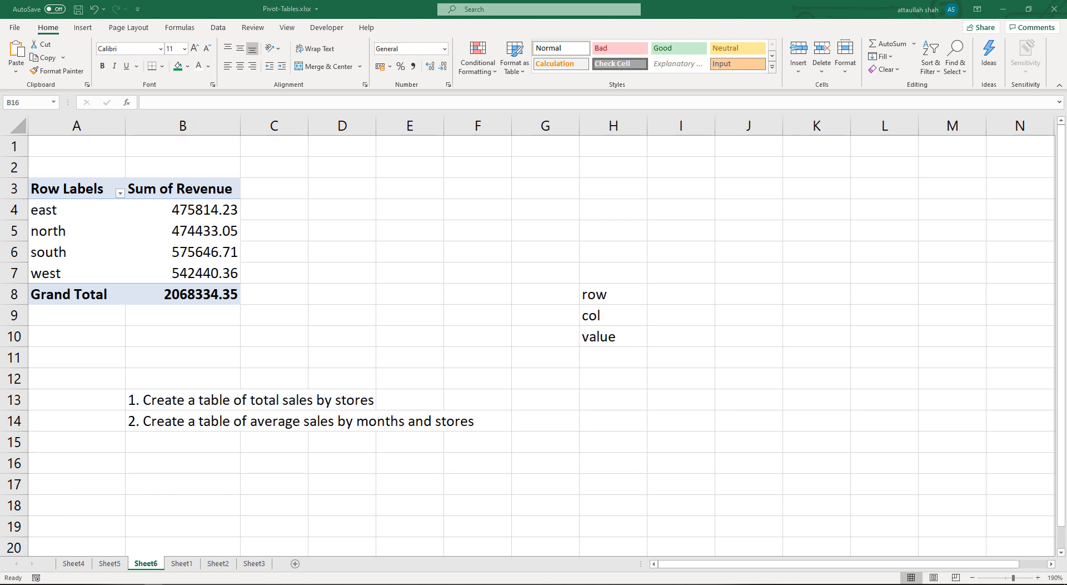
click(161, 466)
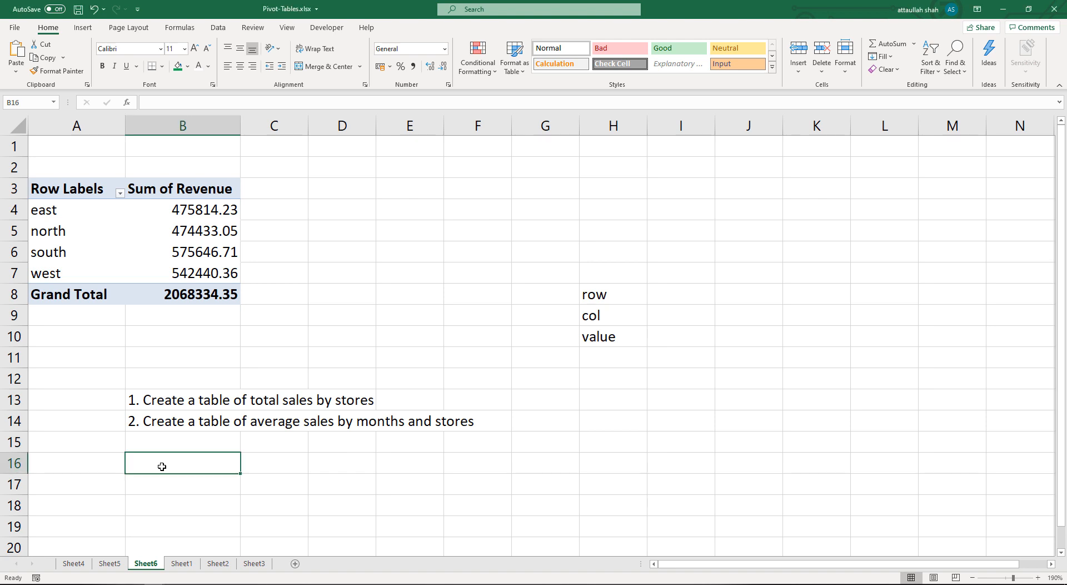
click(186, 445)
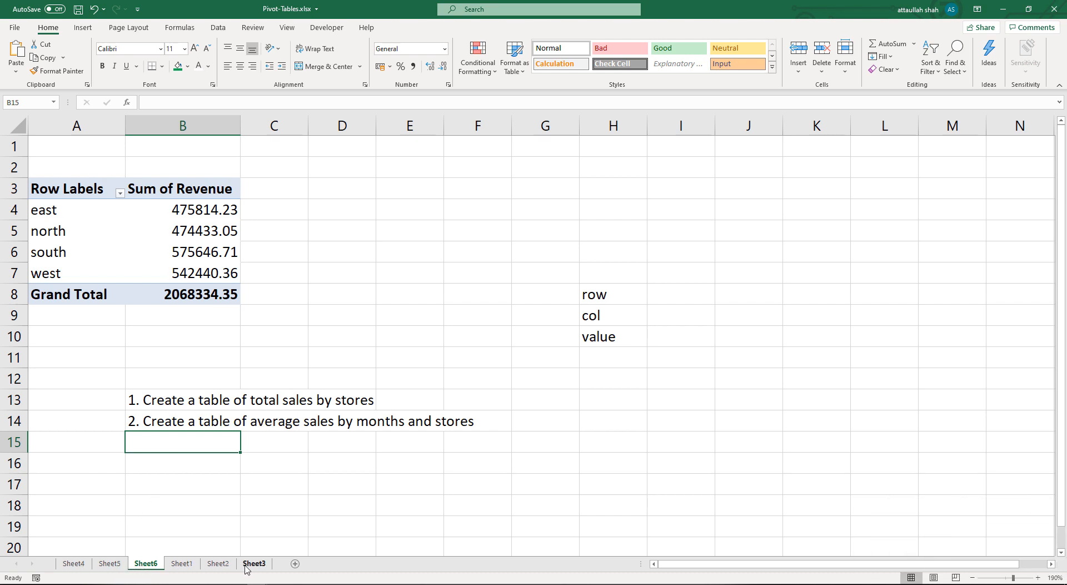
Create a PivotTable on a new worksheet from the Sheet1 range A1:G923, and dismiss the download notice.
click(183, 565)
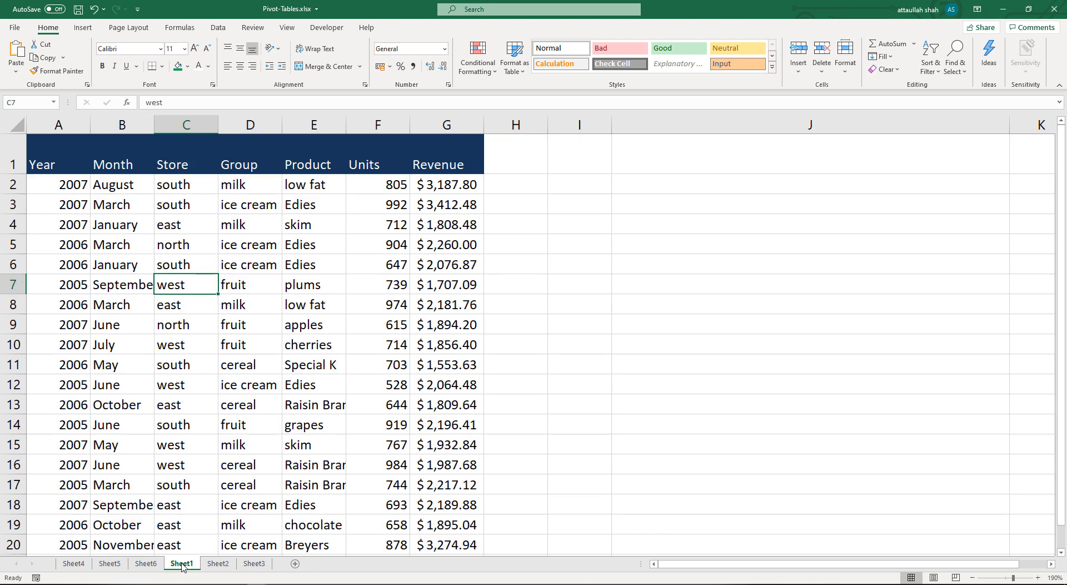
click(244, 299)
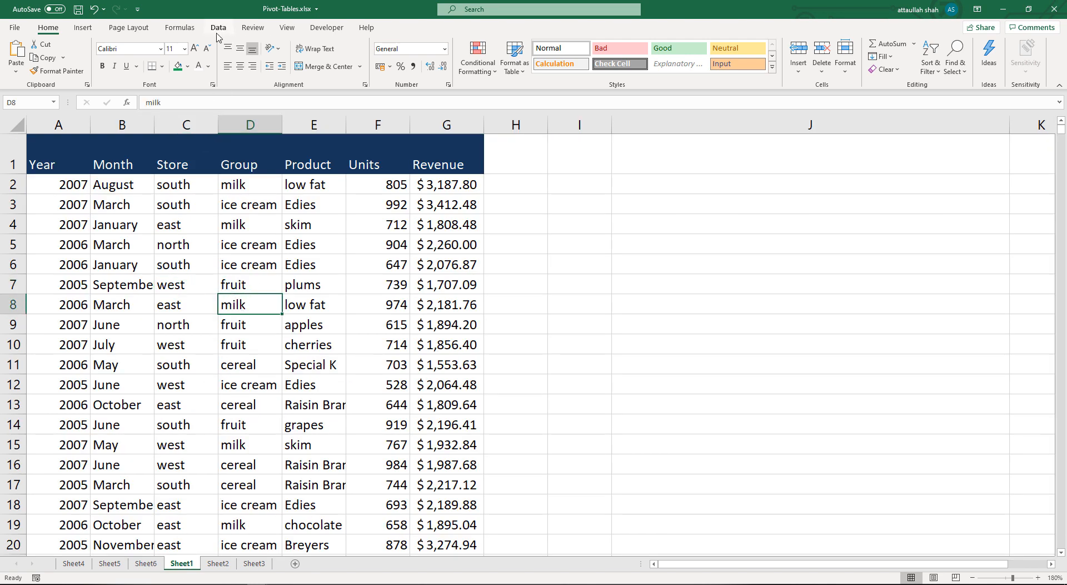
click(83, 27)
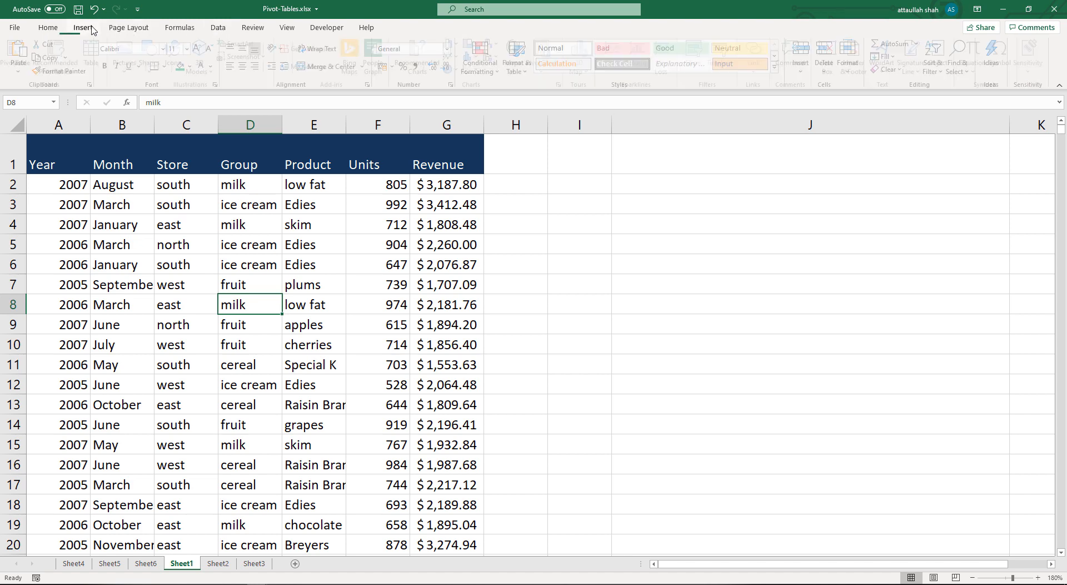
click(21, 54)
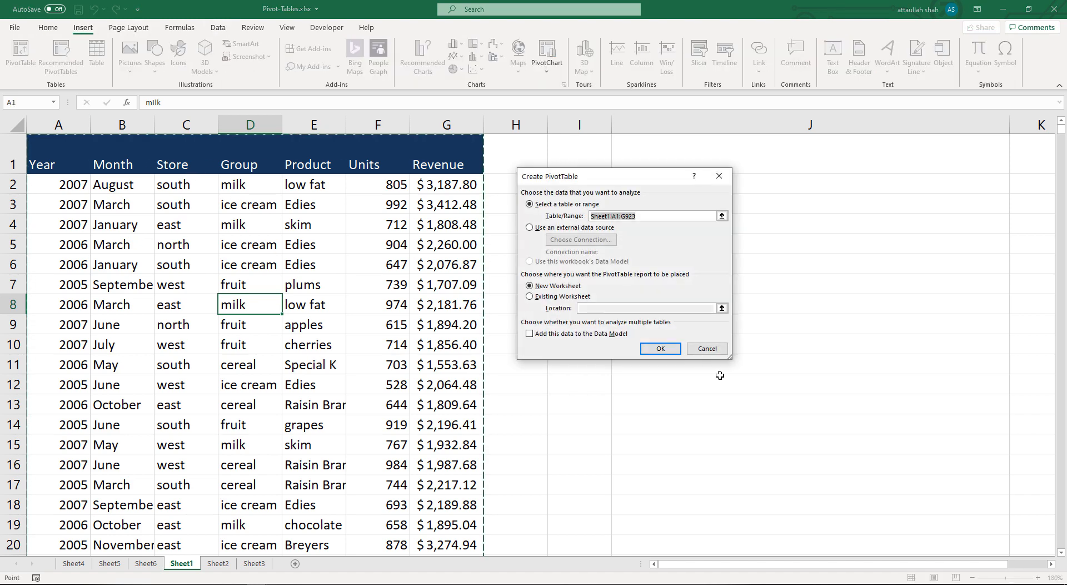
click(660, 348)
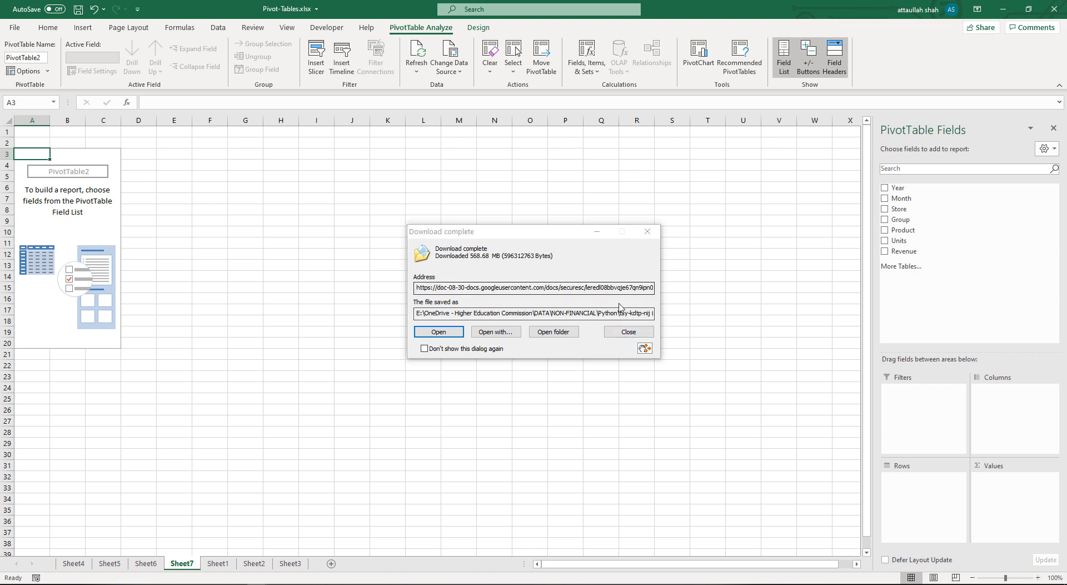
click(631, 334)
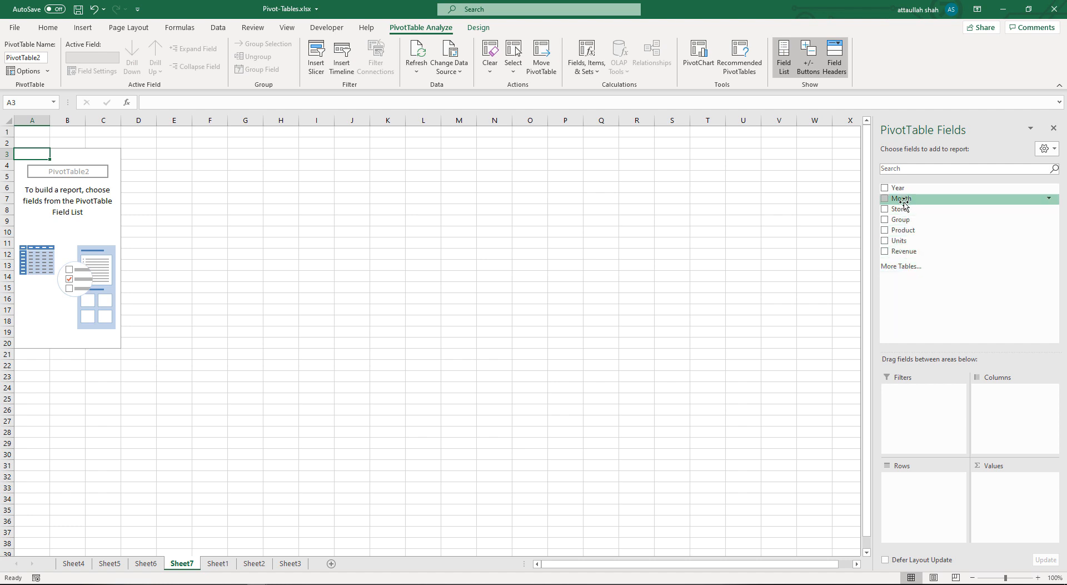
Lay out the new PivotTable with Month as rows, Store as columns and the sum of Revenue as values.
drag(904, 205, 912, 489)
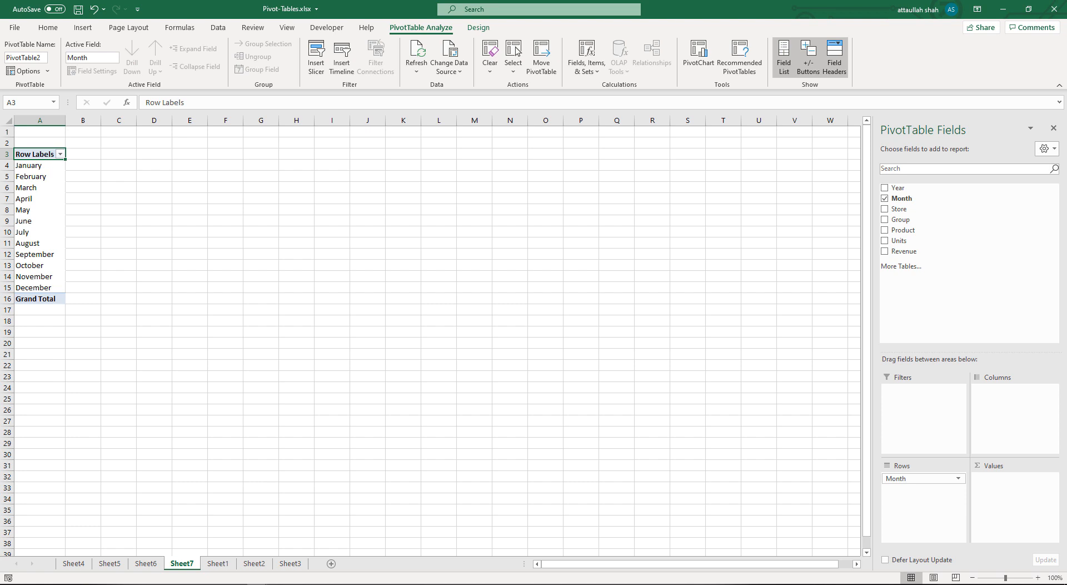
click(1036, 578)
click(1036, 578)
click(1036, 578)
click(1036, 578)
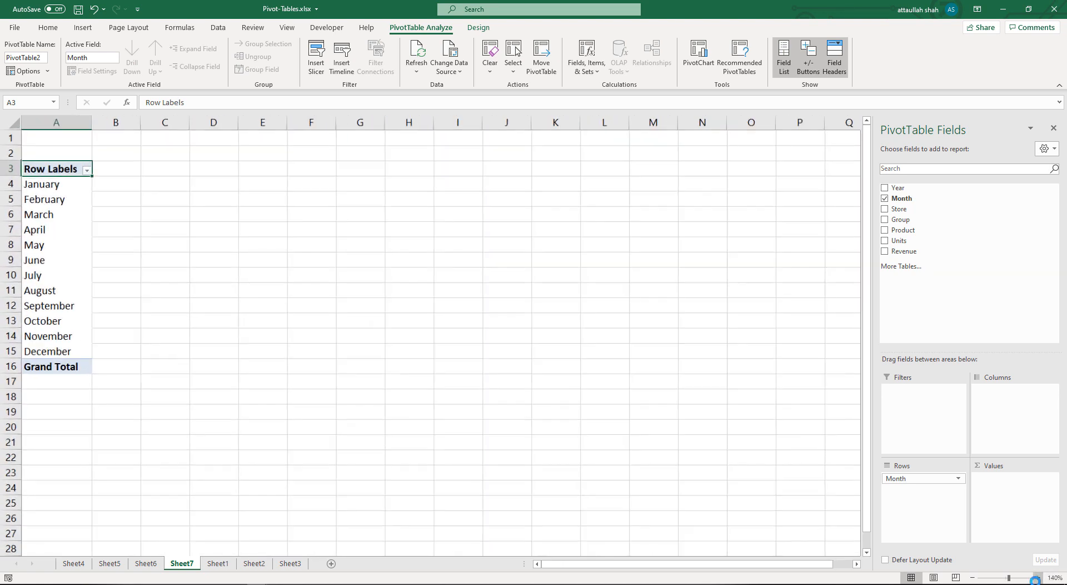
click(1036, 578)
click(1036, 579)
click(1036, 578)
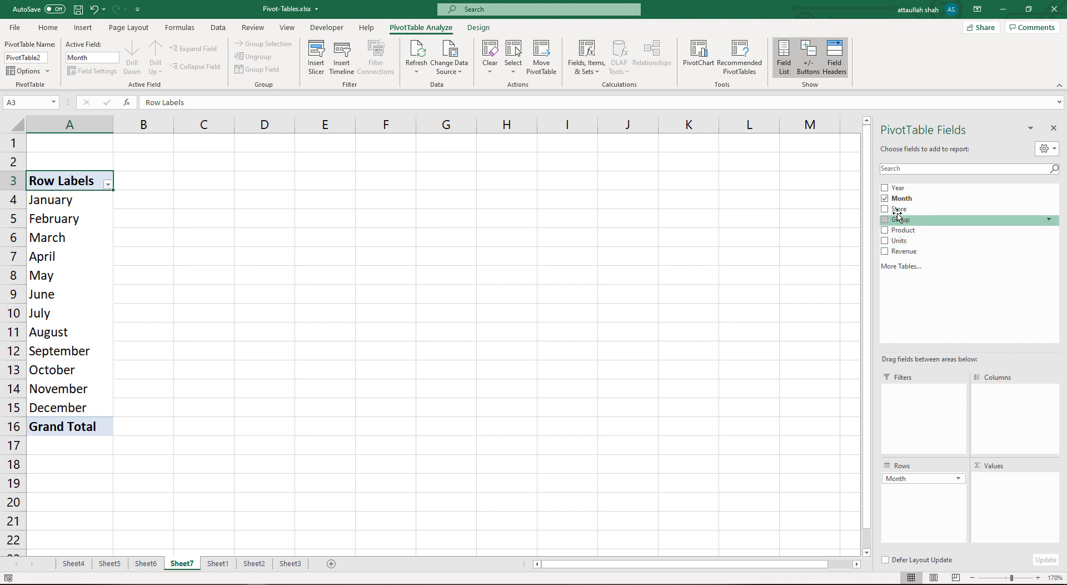
drag(900, 212, 995, 393)
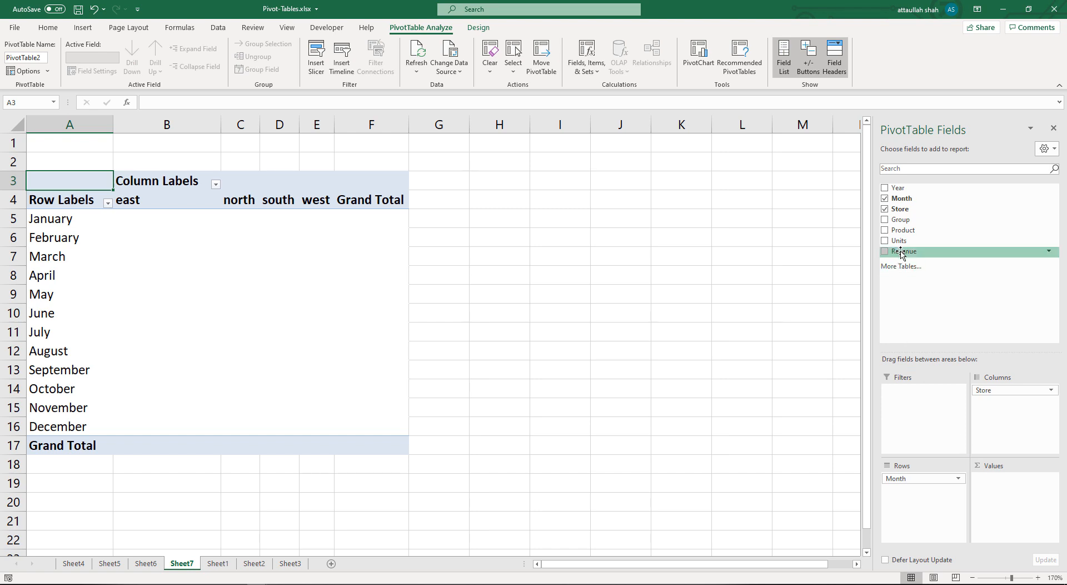
drag(902, 254, 1000, 491)
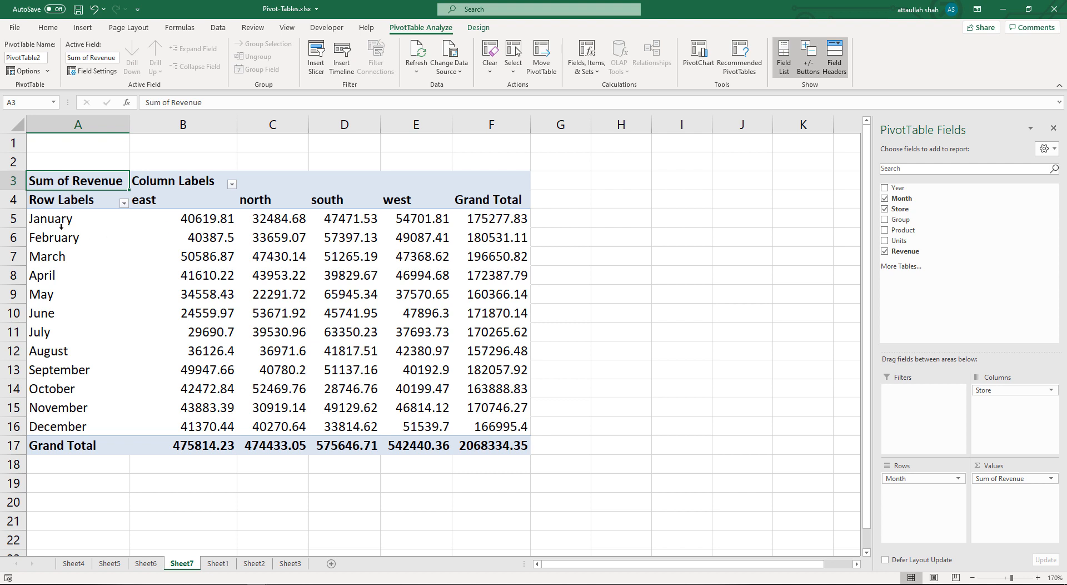
Examine the January revenue by store in the PivotTable and compare its calculation with the second task note on Sheet6.
click(169, 201)
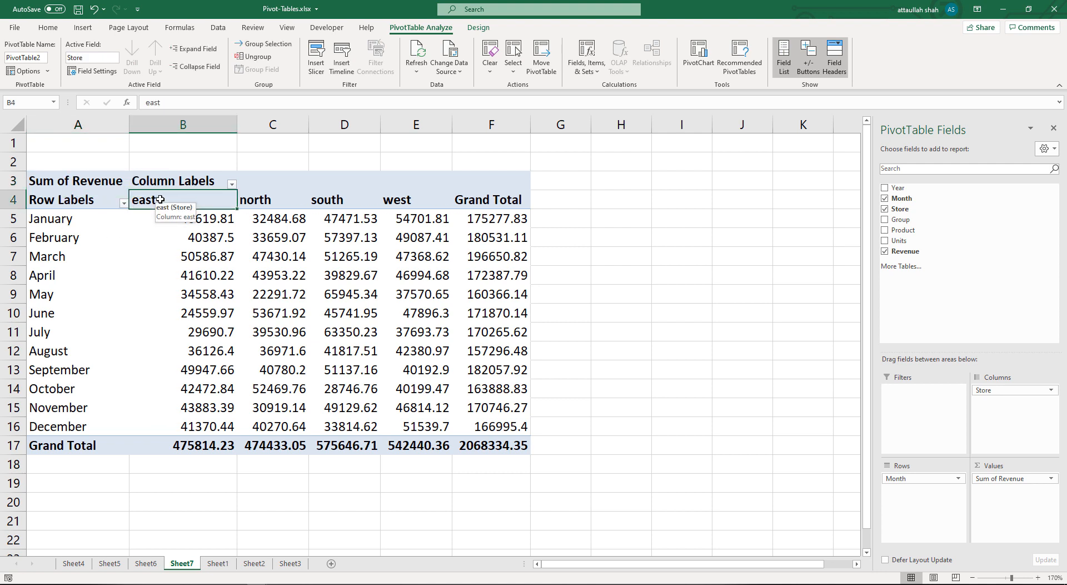
click(208, 221)
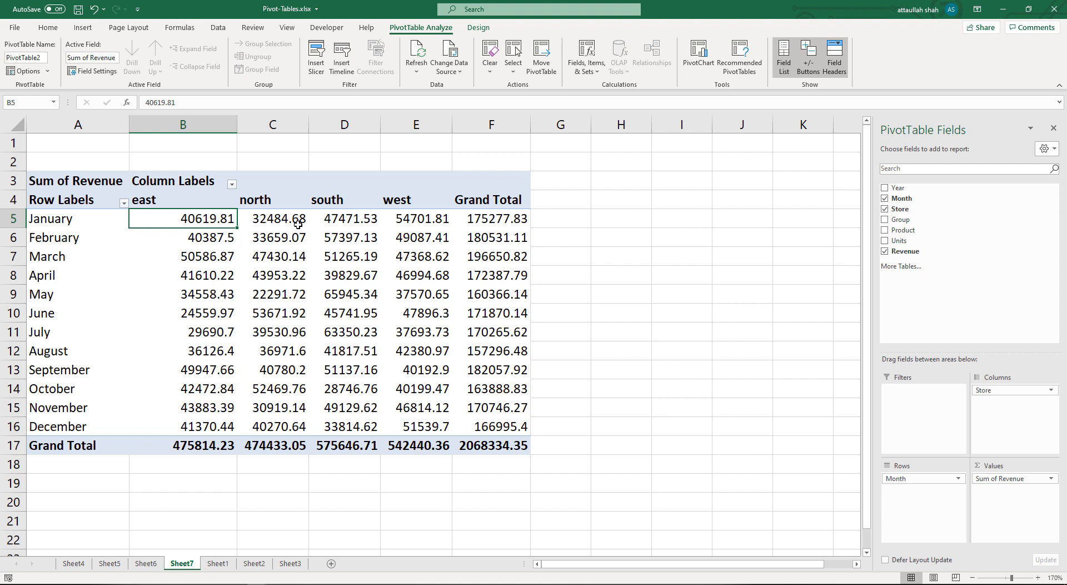
click(275, 222)
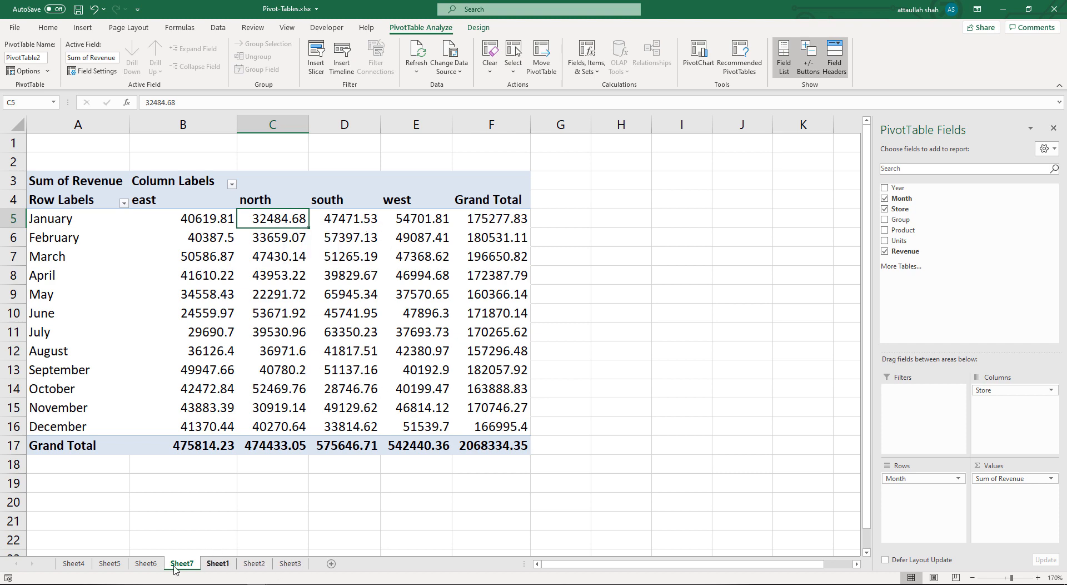
click(149, 563)
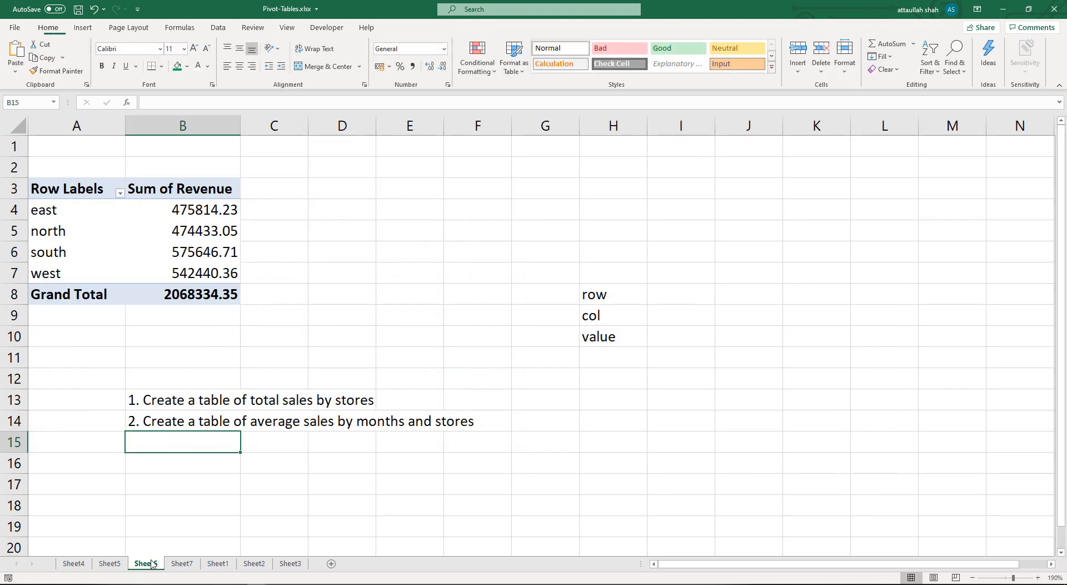
click(302, 419)
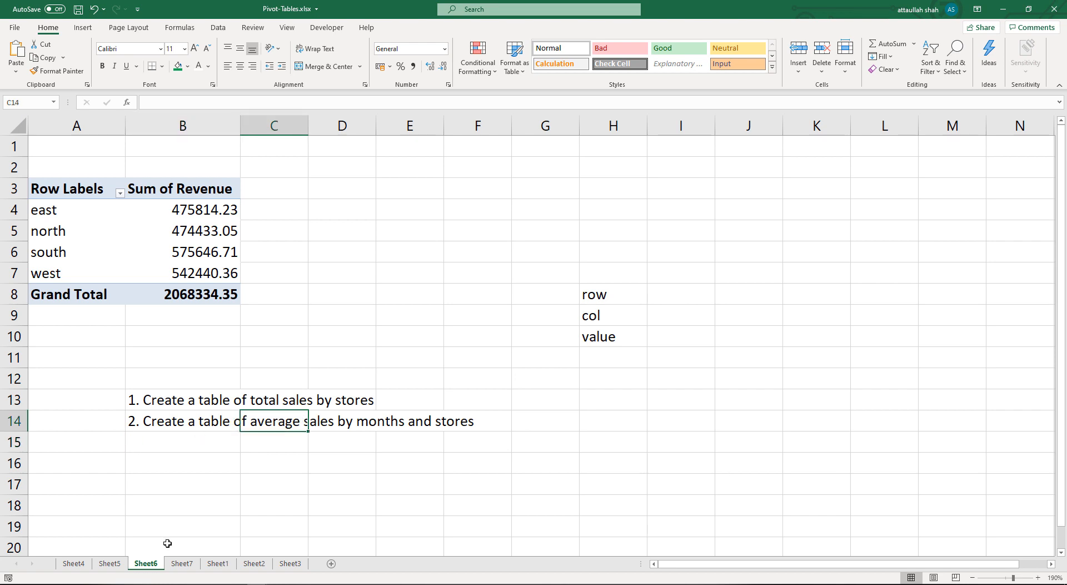
click(182, 564)
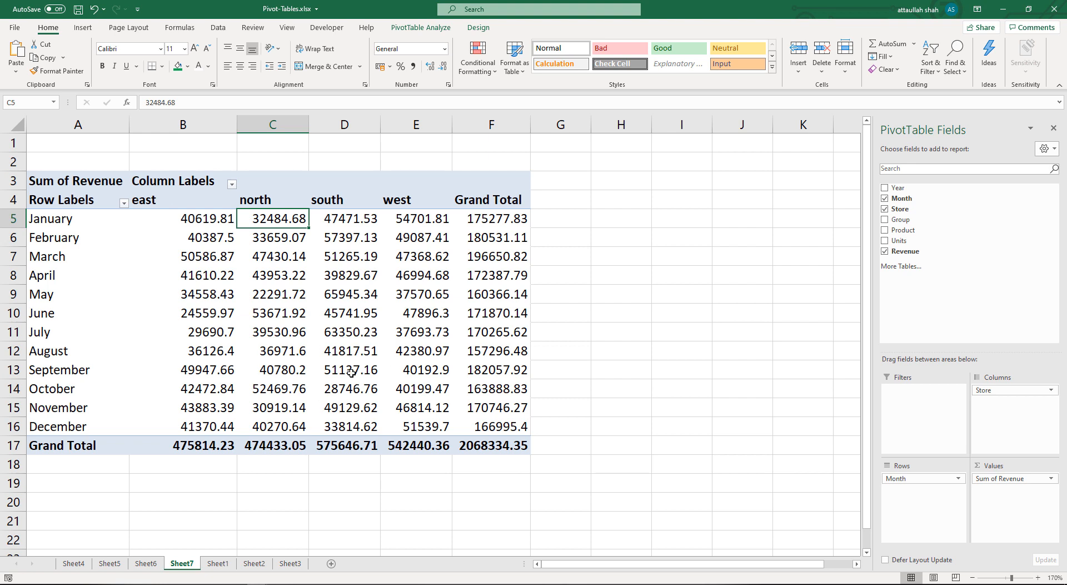
Change the PivotTable's Revenue value field to summarize by Average instead of Sum.
click(243, 299)
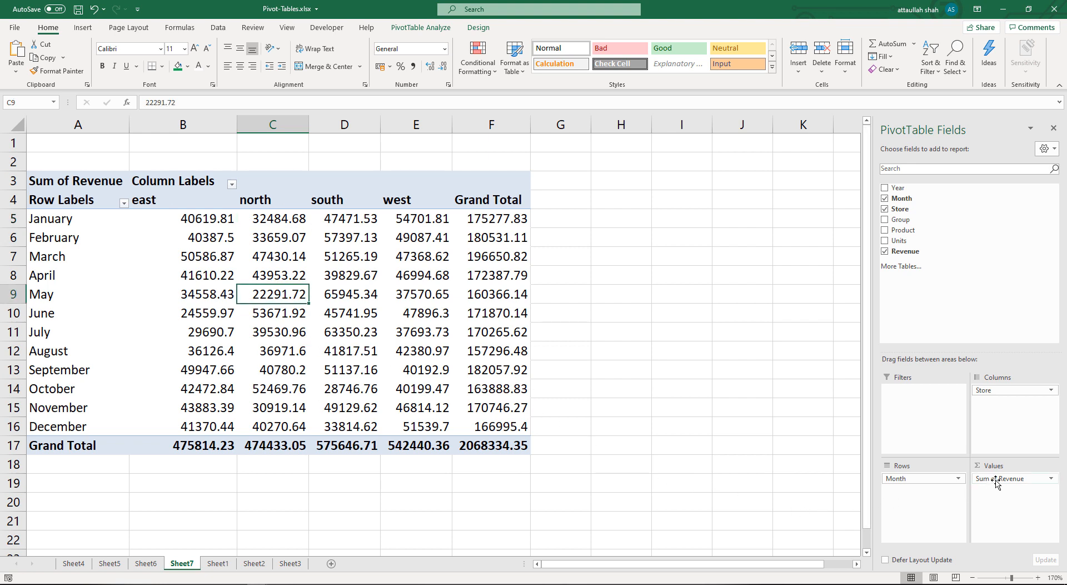
click(1051, 479)
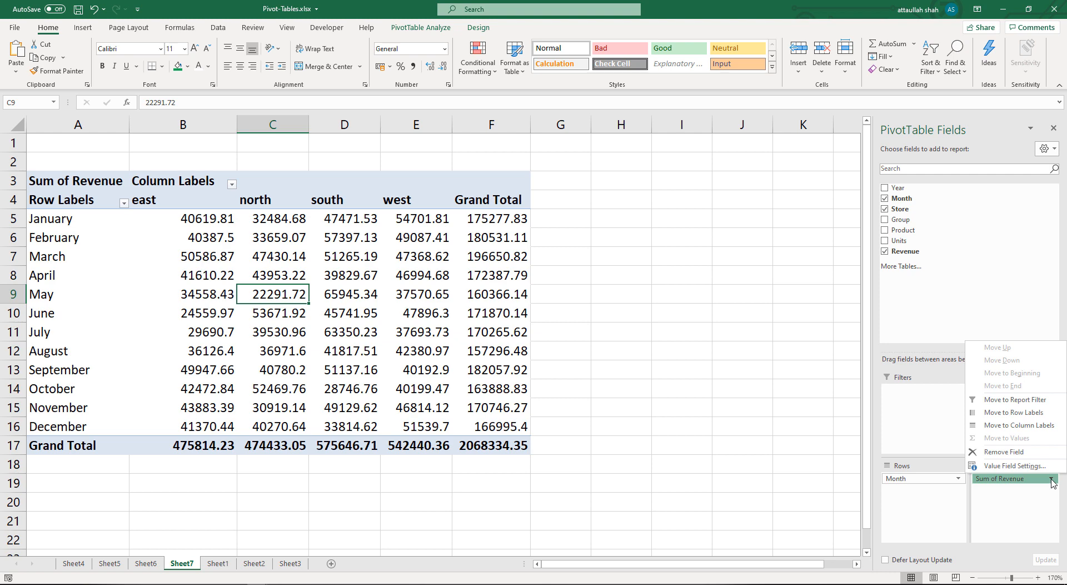
click(1017, 466)
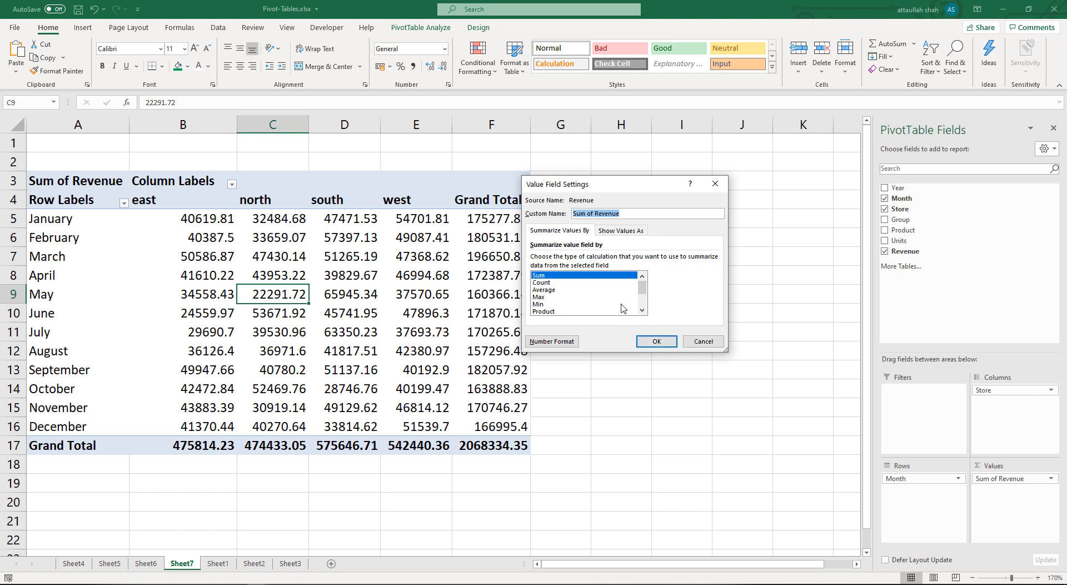
click(543, 290)
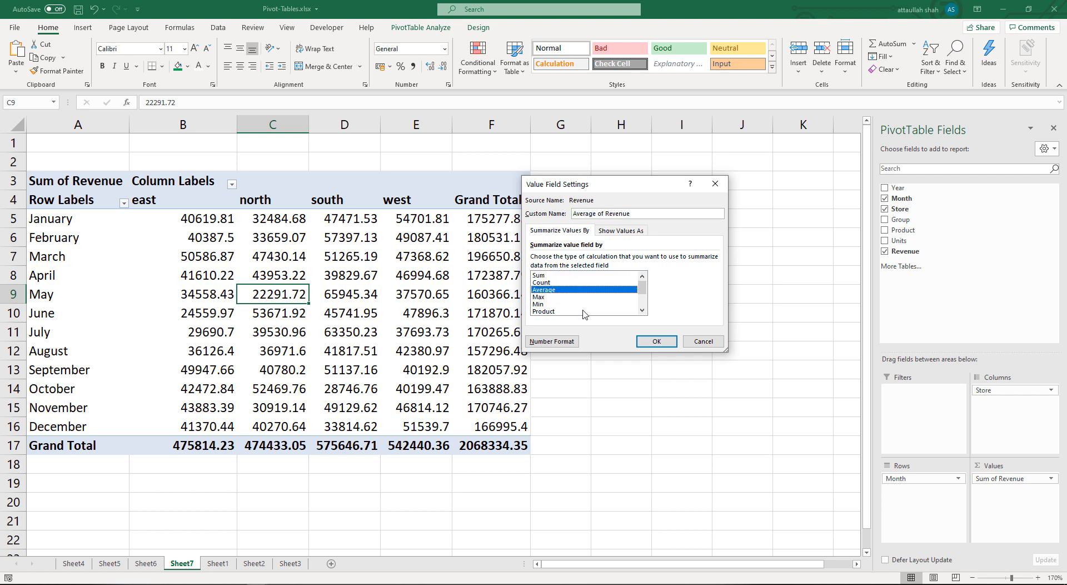
click(657, 342)
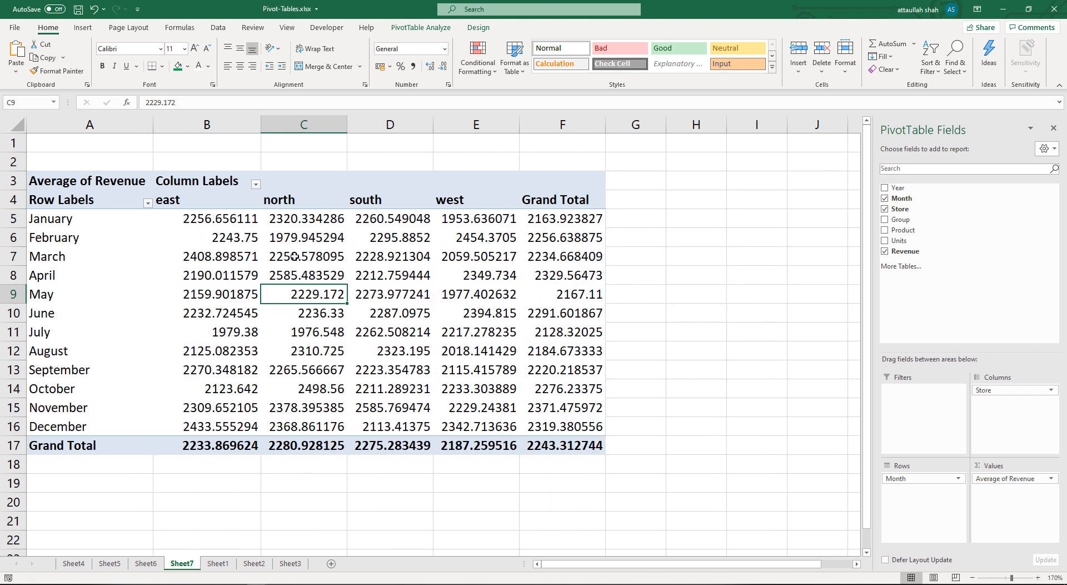
Reduce the decimals of the average revenue figures in B5:F17, including the grand totals, to two places.
drag(231, 223, 589, 436)
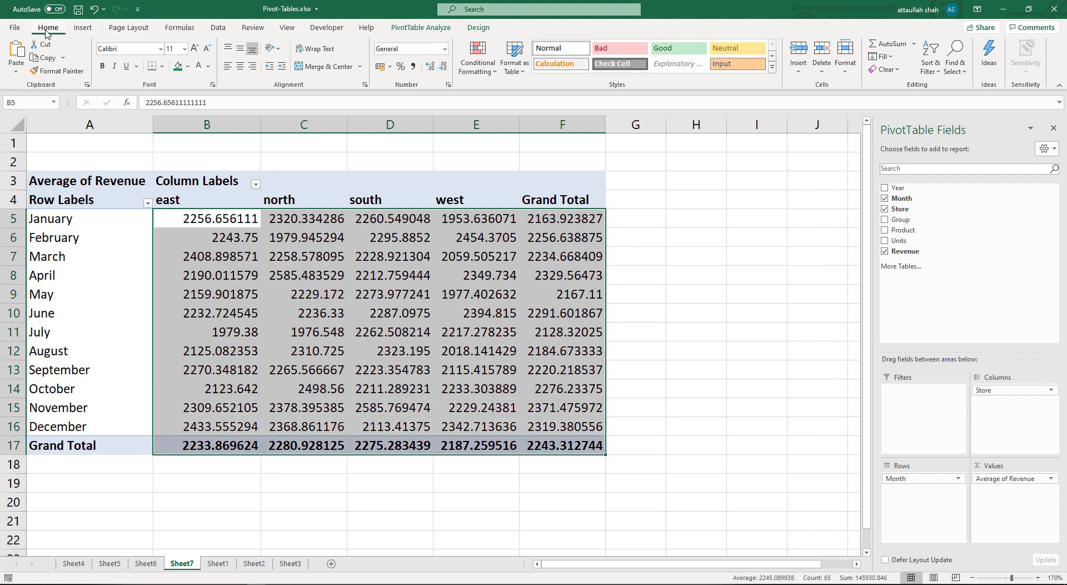
click(444, 67)
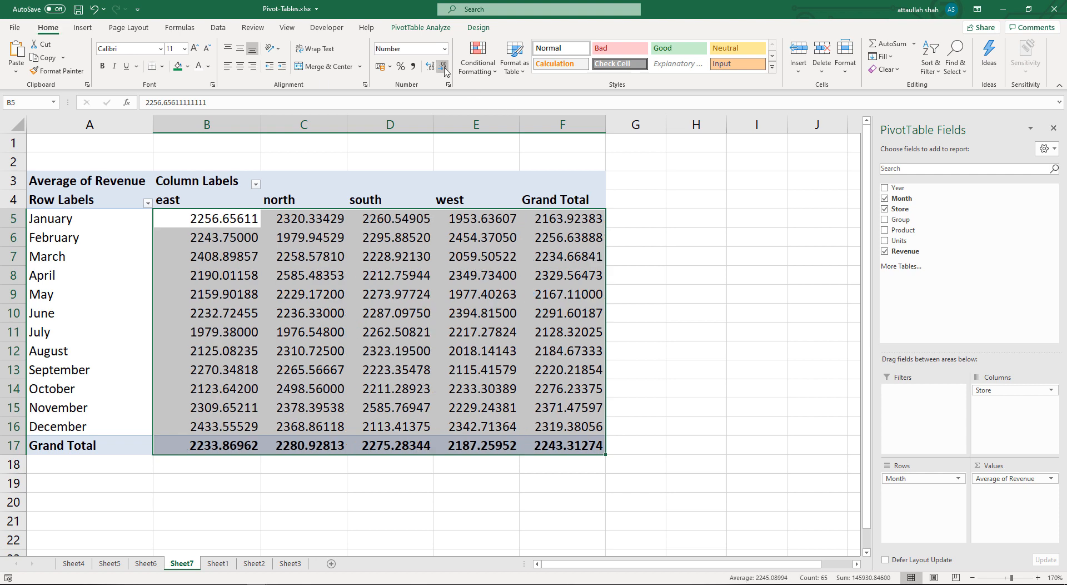
click(444, 66)
click(443, 67)
click(443, 67)
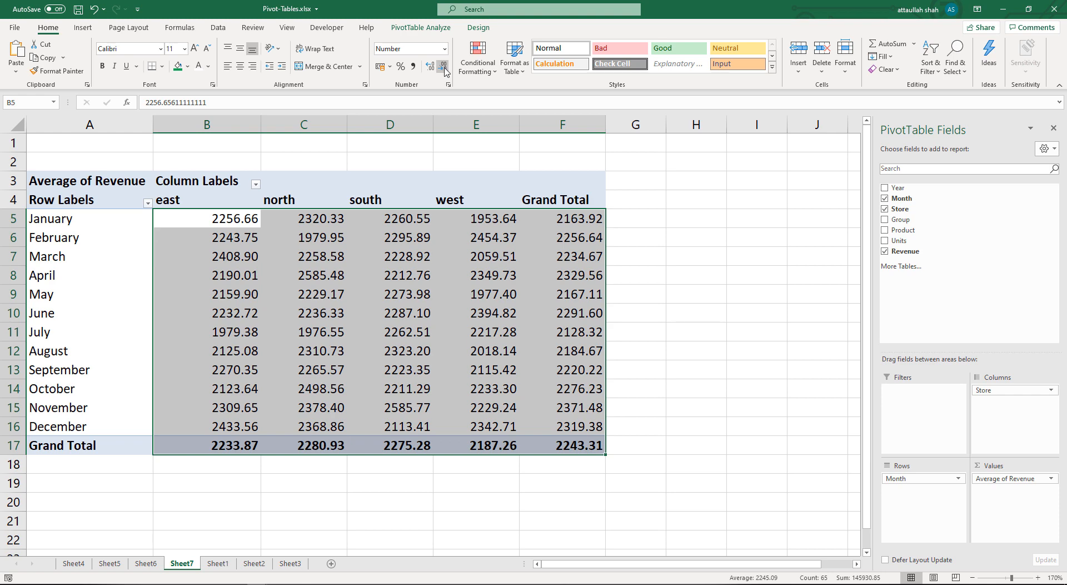
click(754, 332)
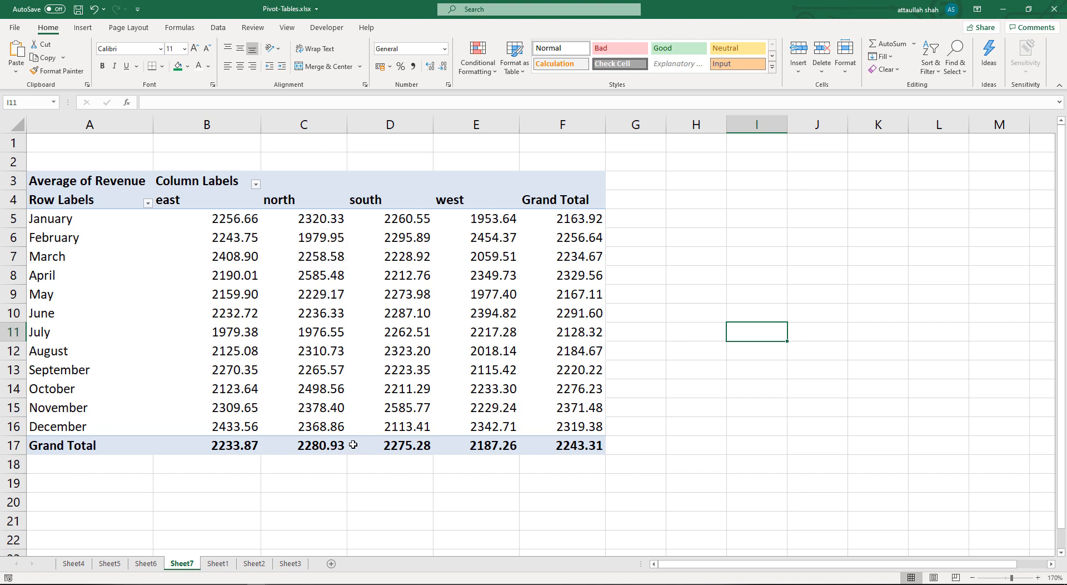
Add the note "3. Create a table of average units sold by year using product as a filter" in cell B15 of Sheet6.
key(ctrl+Page_Down)
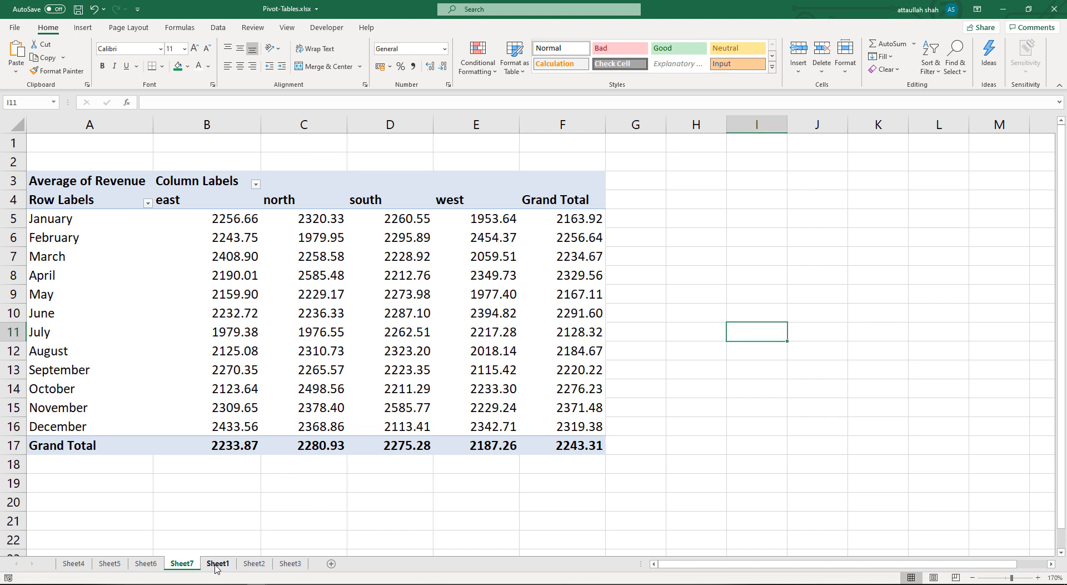
click(257, 564)
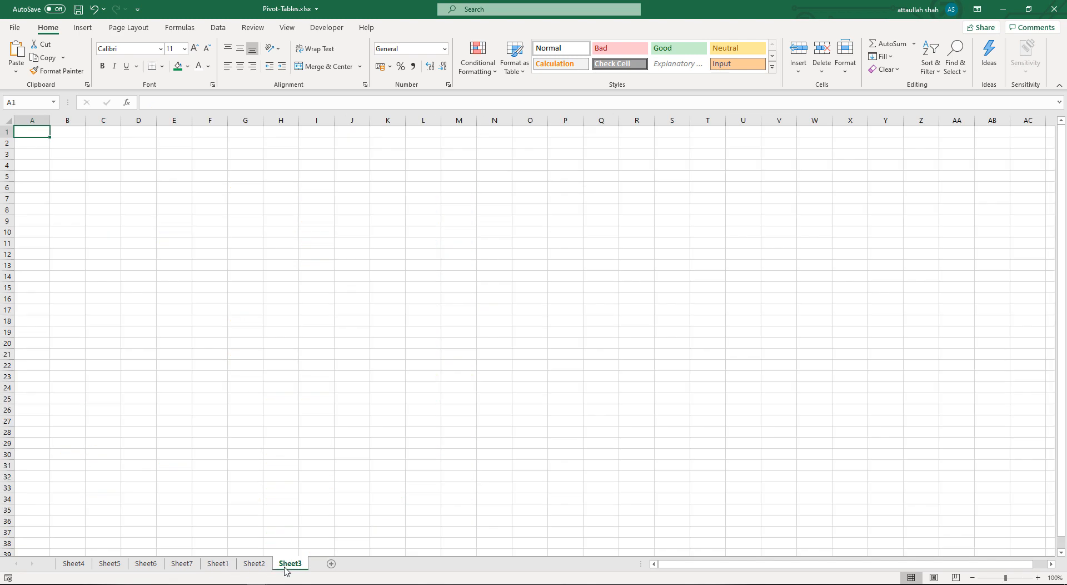
click(232, 565)
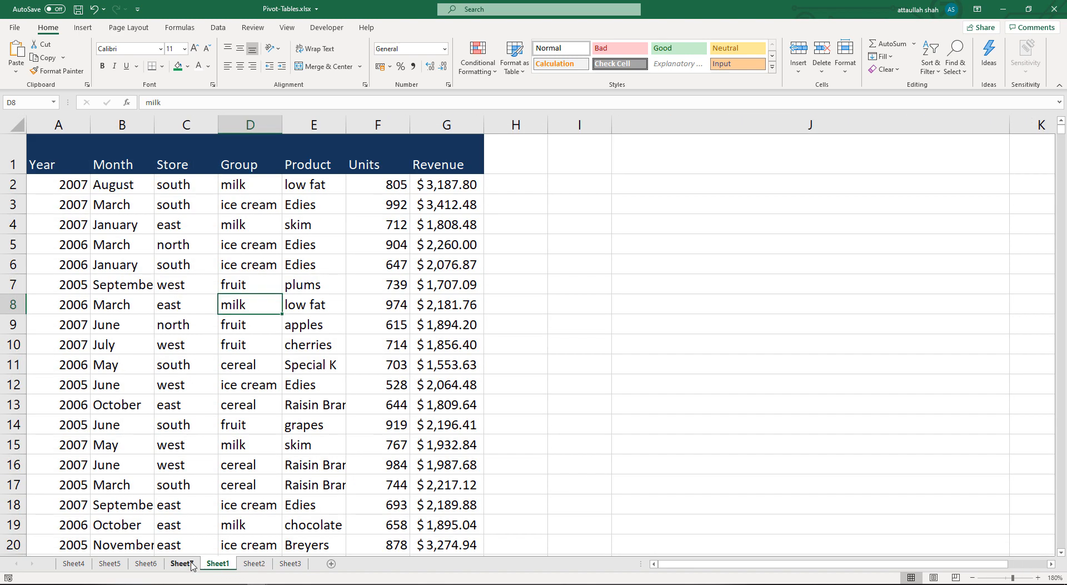
click(187, 565)
click(146, 565)
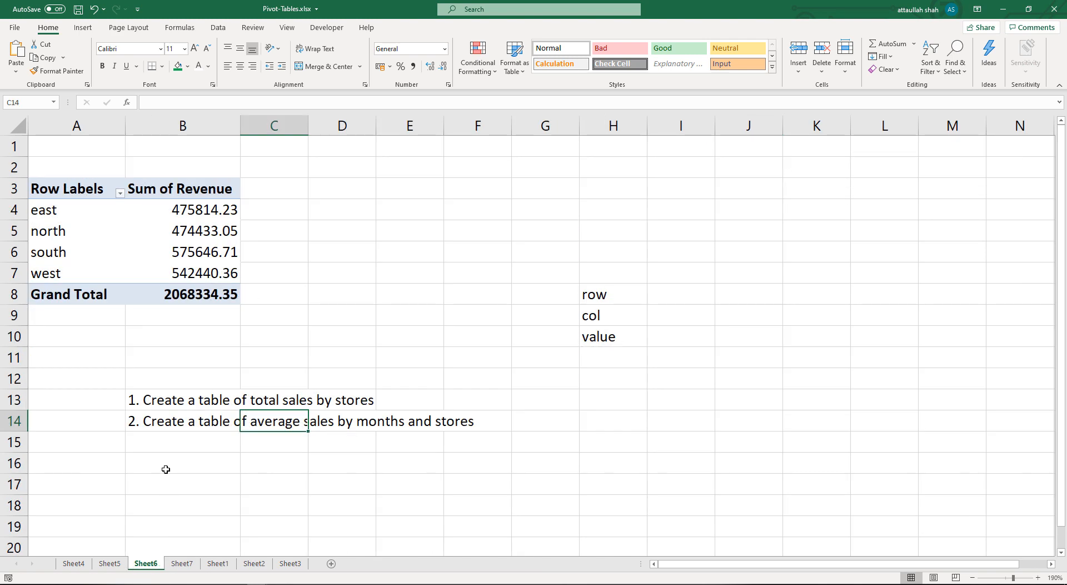
click(139, 449)
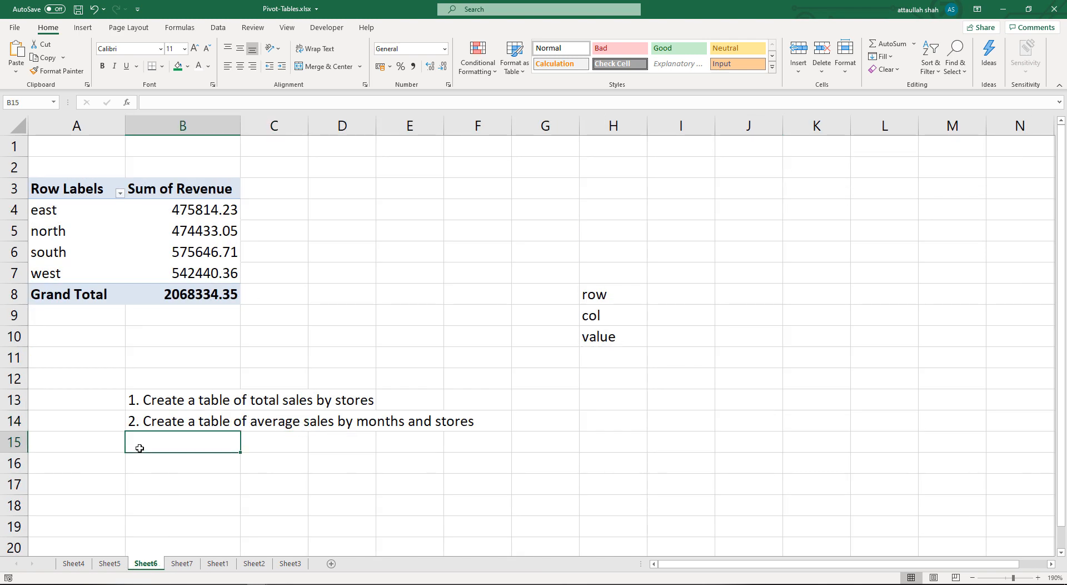
text(3.)
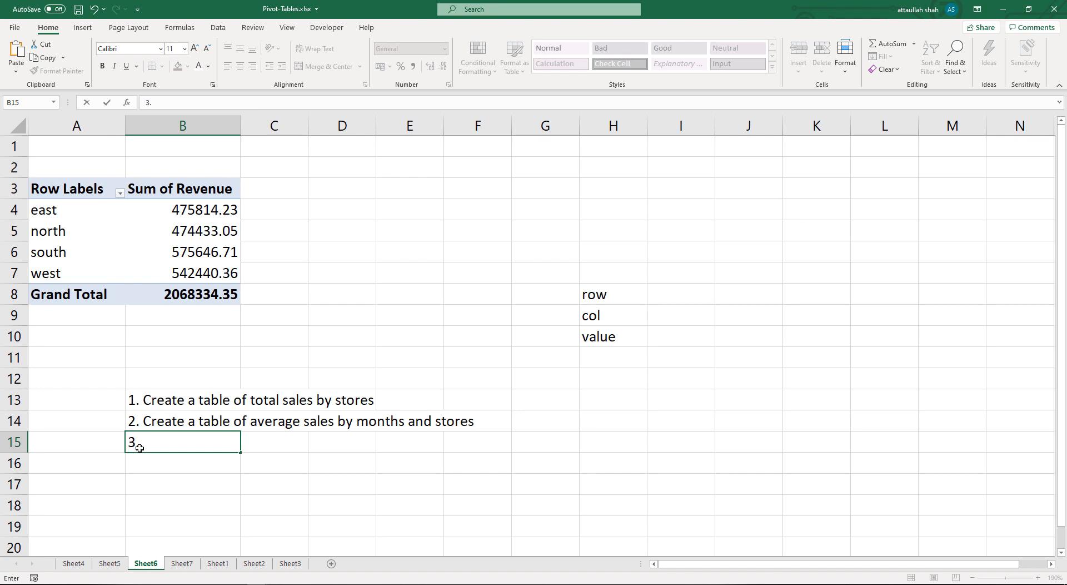
text( Create a table of )
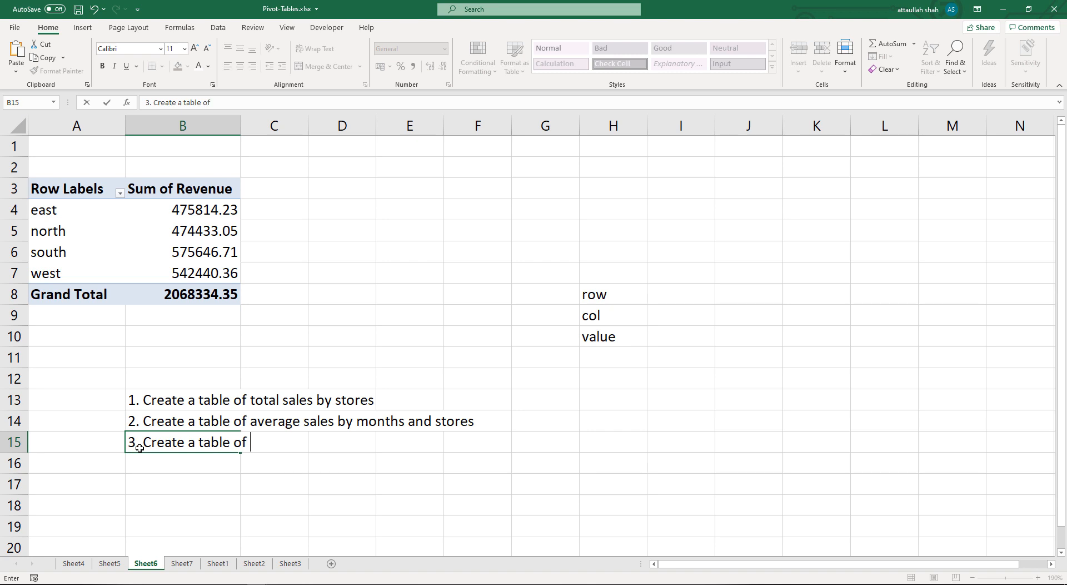
text(average units )
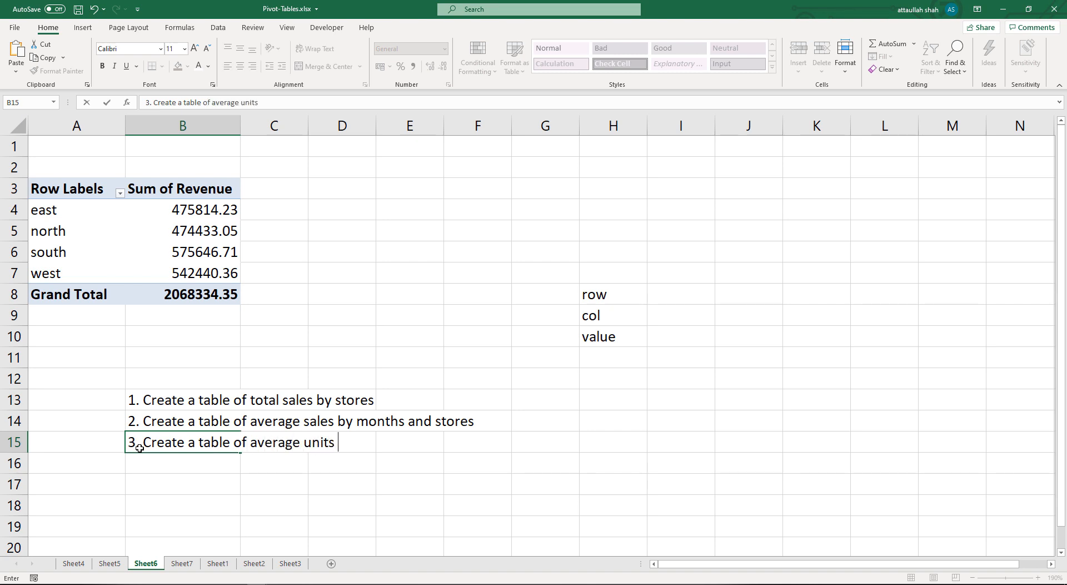
text(sold by year)
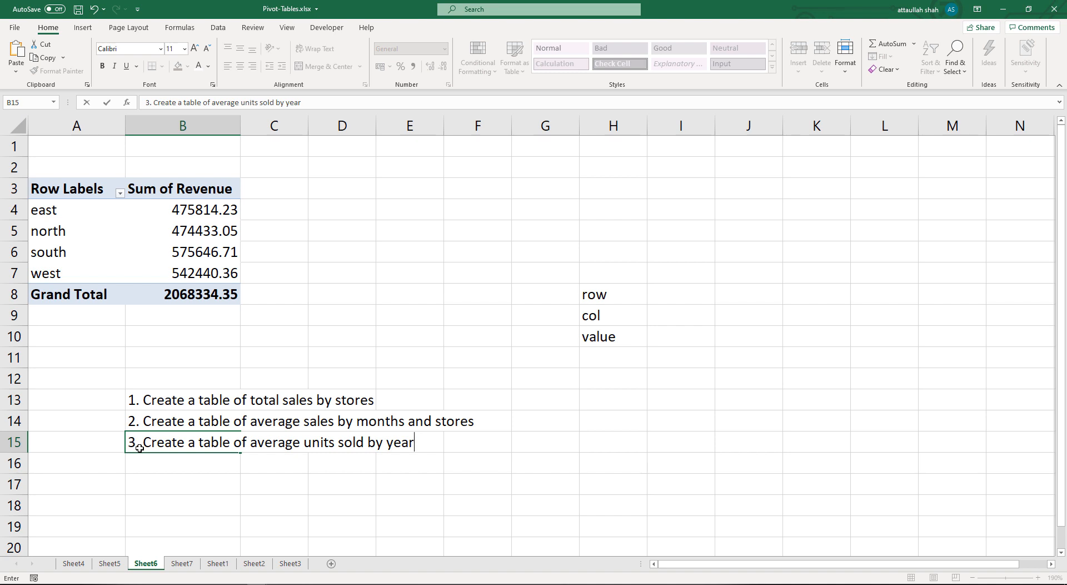
text( using product a)
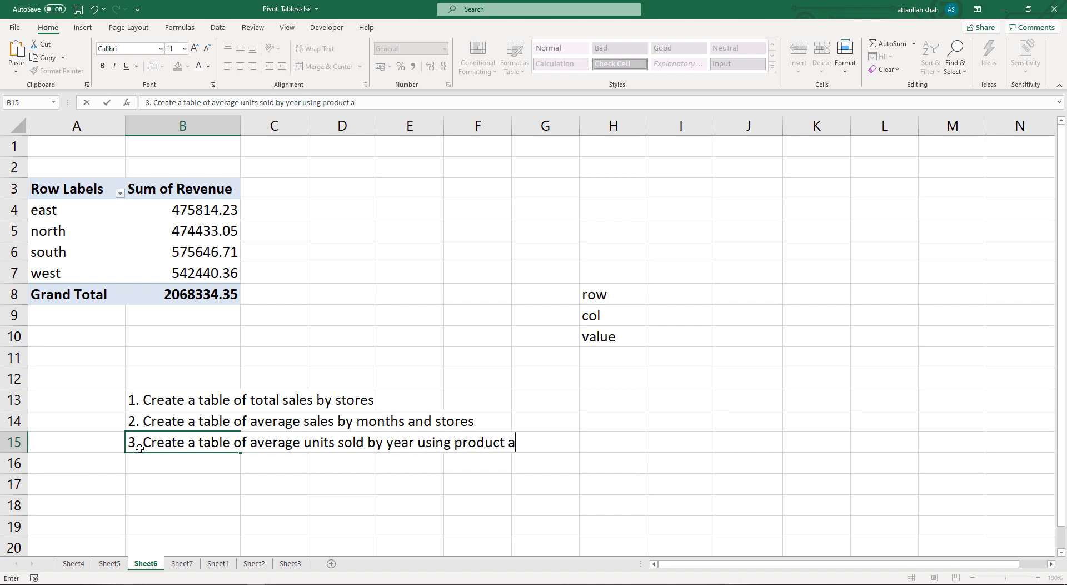
text(s a filter)
key(Return)
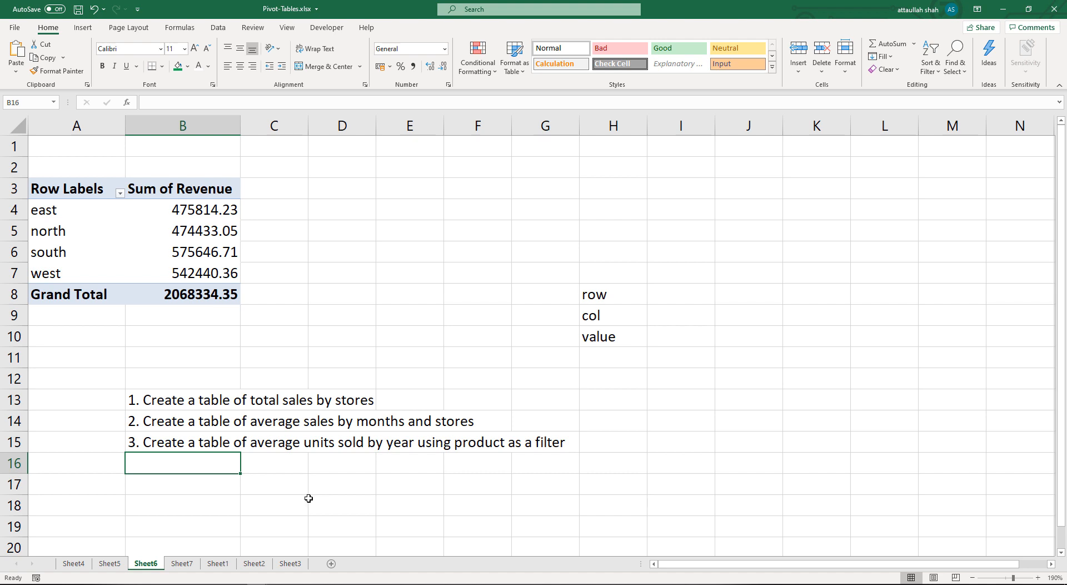
Examine the third task note in row 15 to identify its value, grouping field and filter field.
click(167, 443)
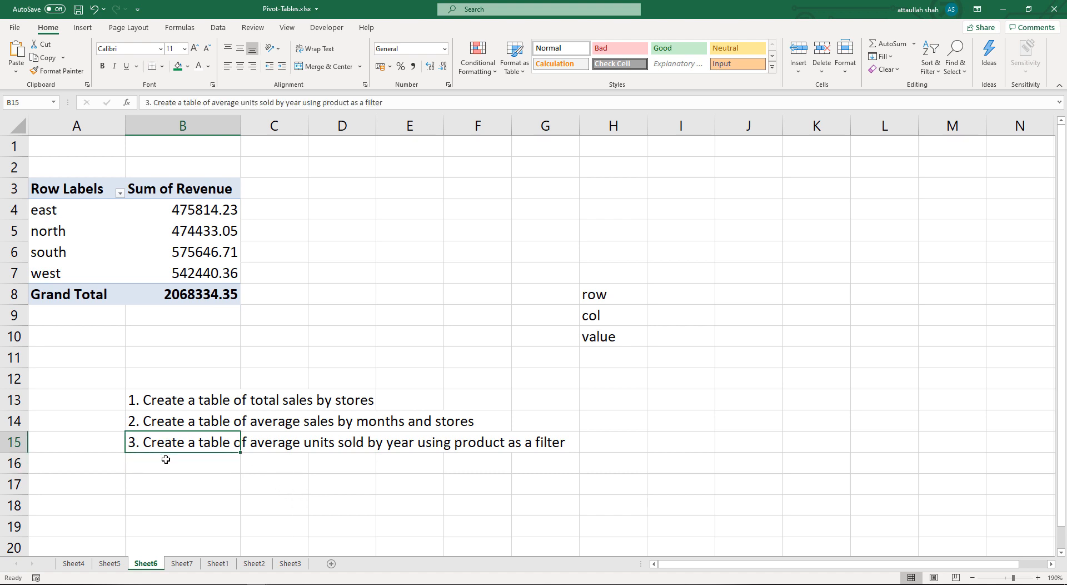
click(165, 459)
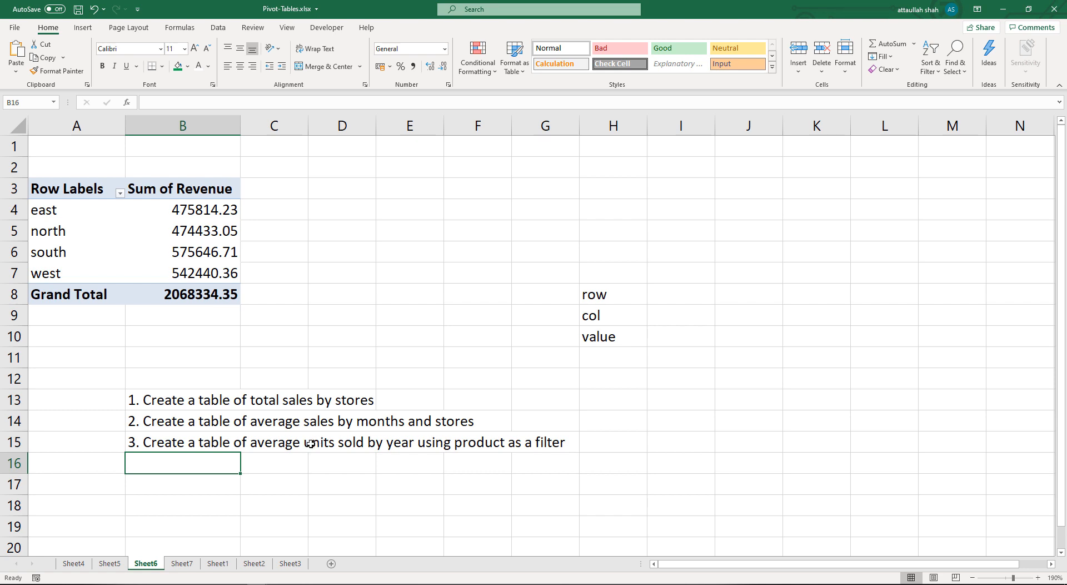
click(277, 444)
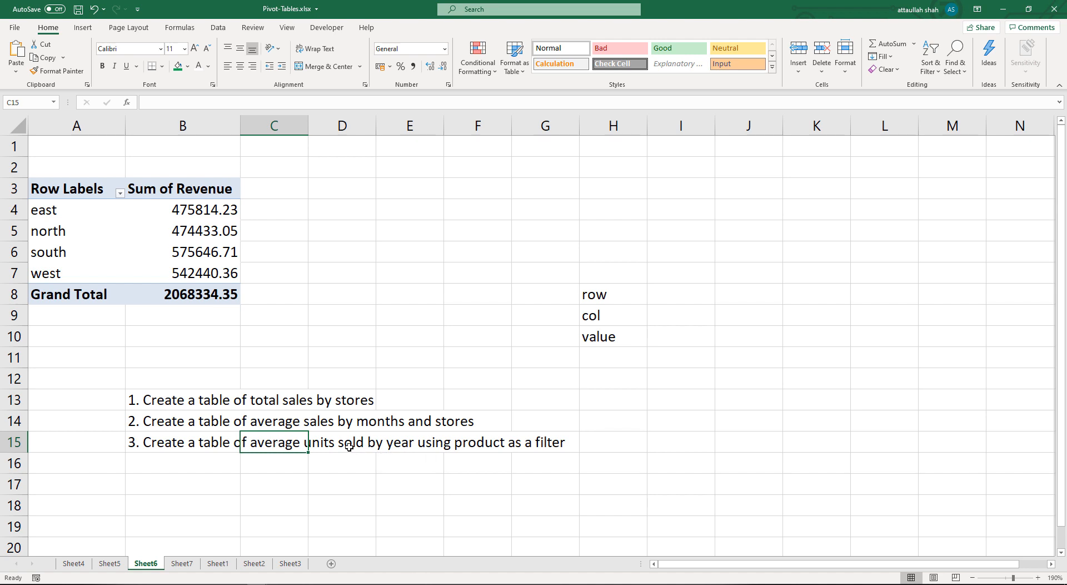
click(401, 445)
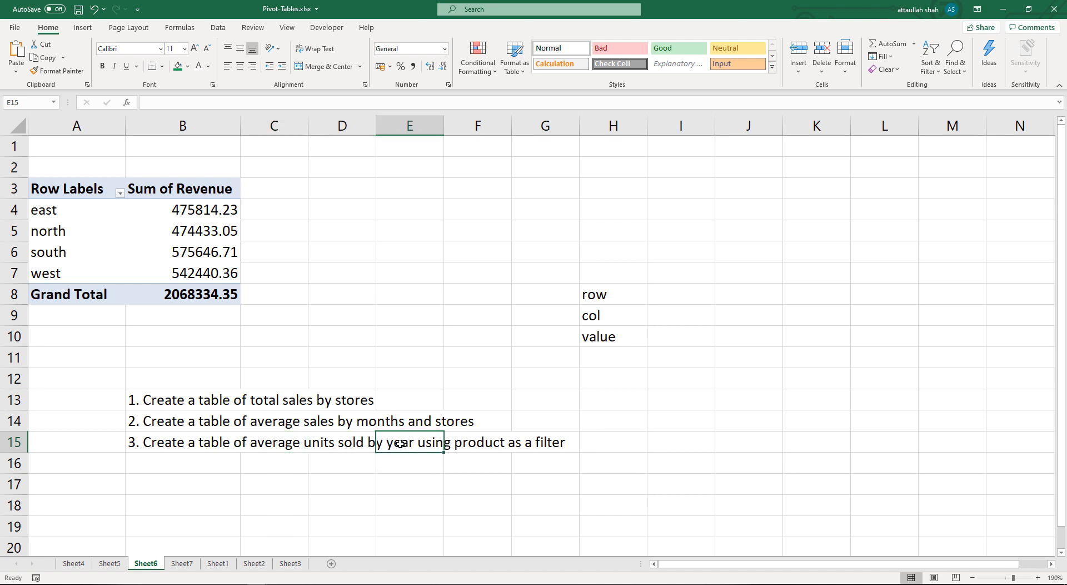
click(477, 443)
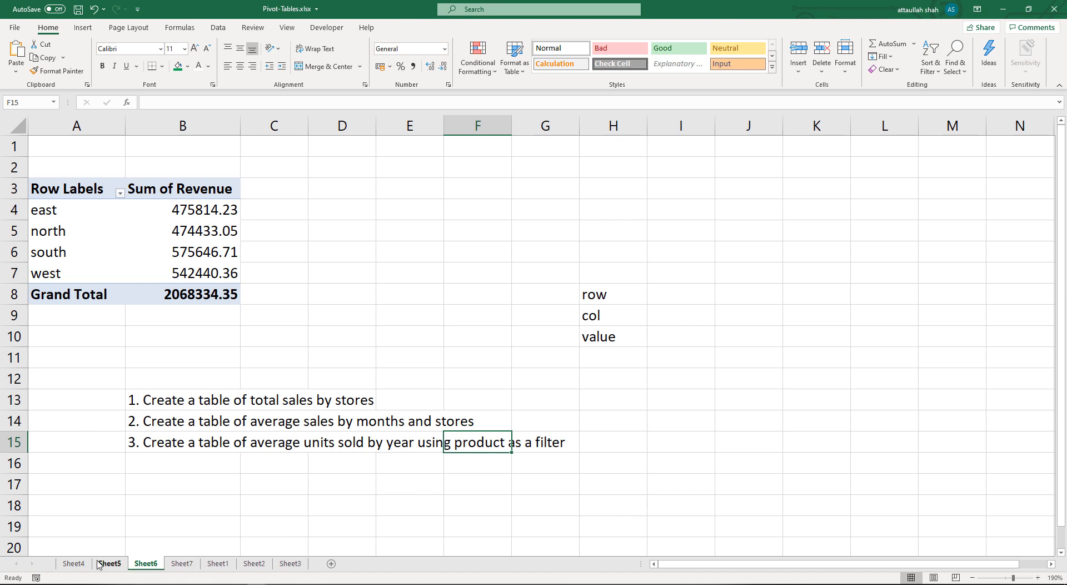
Create another PivotTable on a new worksheet from the Sheet1 range A1:G923.
click(216, 565)
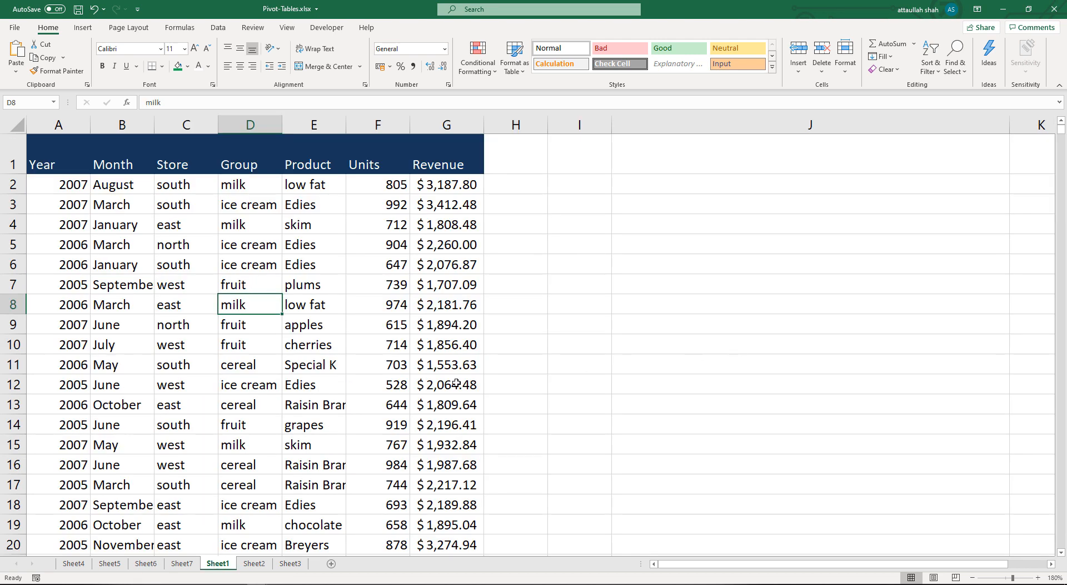
click(234, 341)
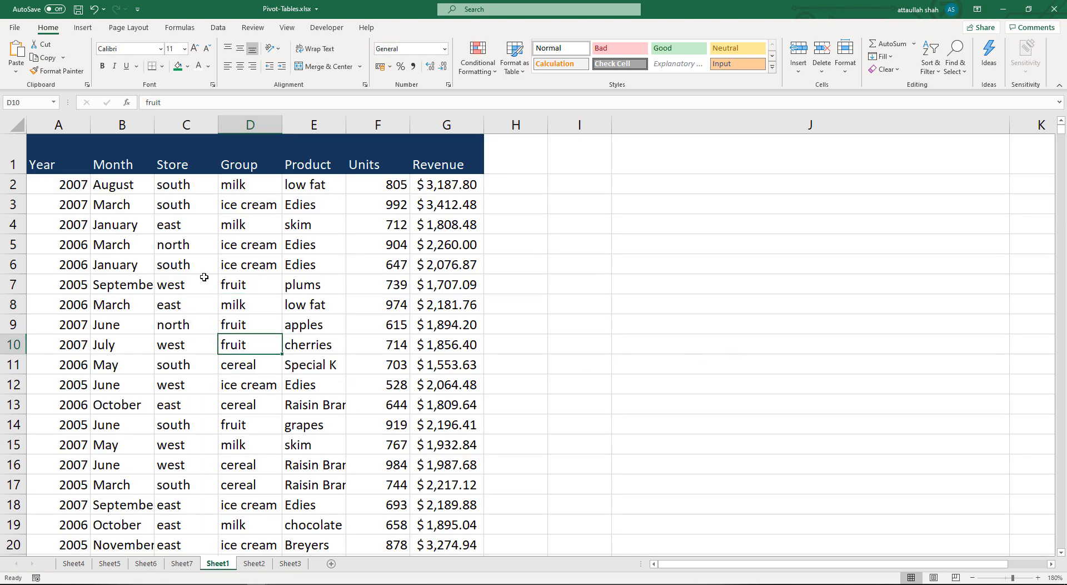
click(82, 28)
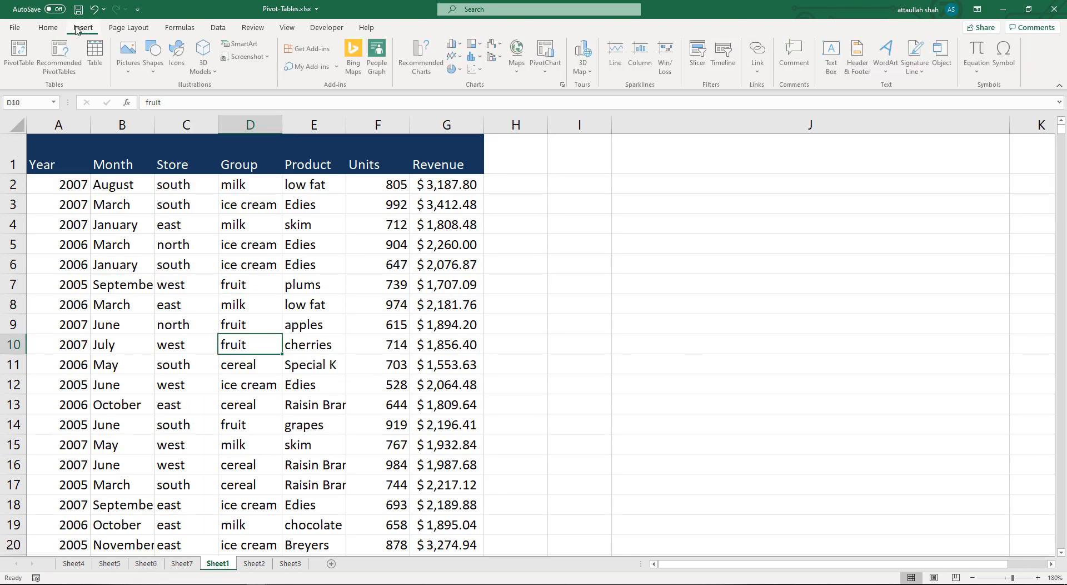
click(20, 56)
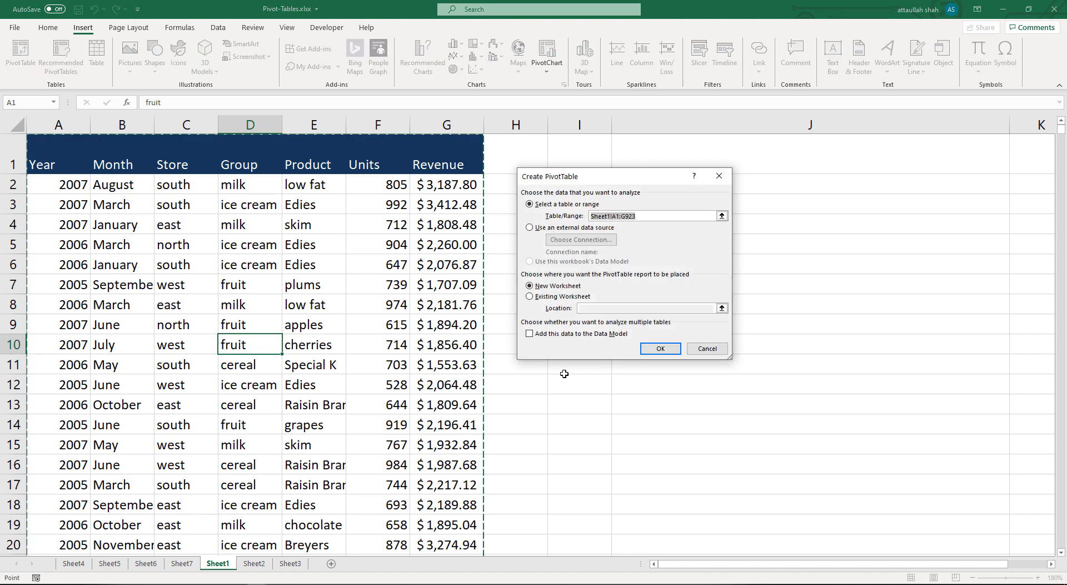
click(658, 349)
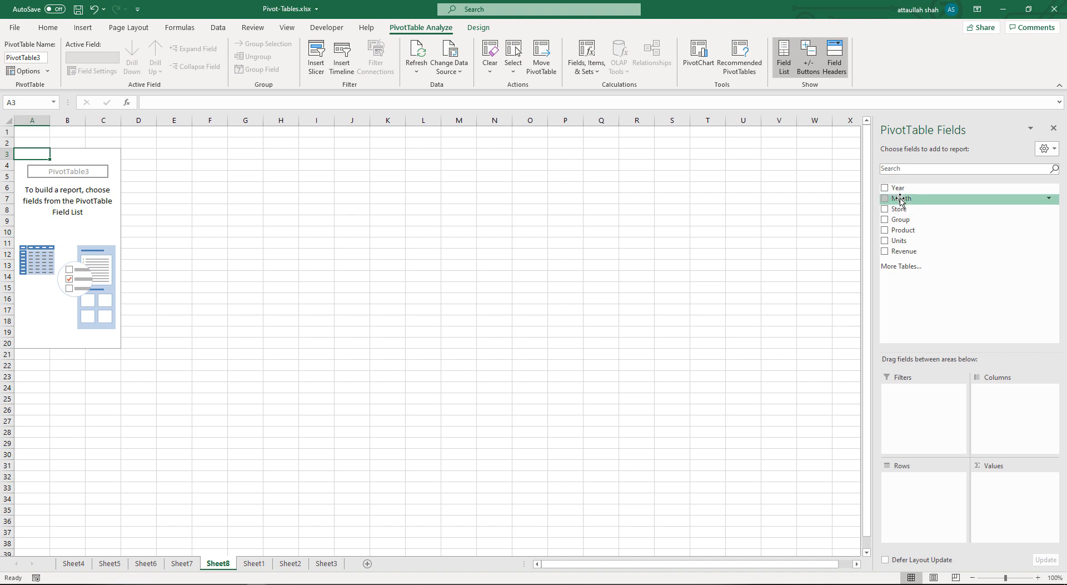
Lay out the new PivotTable with Year as rows, Product as the filter and the sum of Units as values.
drag(896, 192, 901, 493)
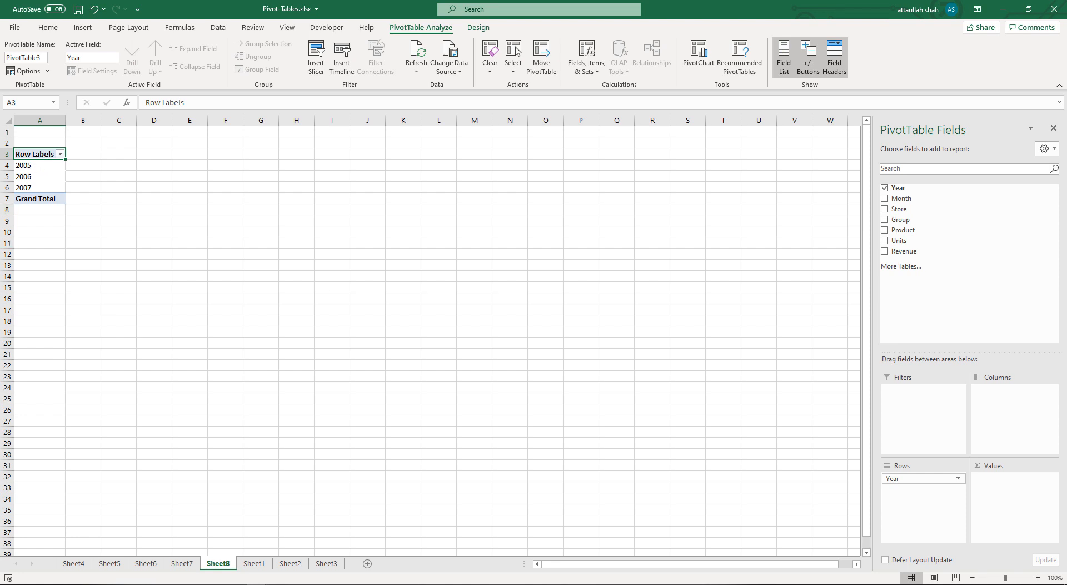
click(1038, 578)
click(1037, 578)
click(1037, 579)
click(1038, 578)
click(1037, 578)
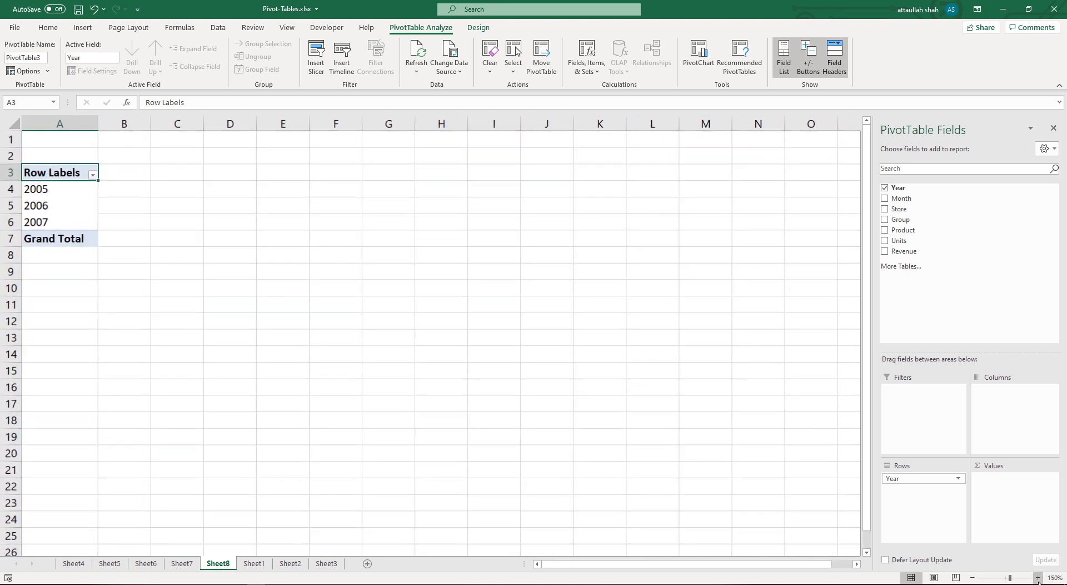
click(1037, 578)
click(1037, 579)
click(1037, 578)
click(1037, 578)
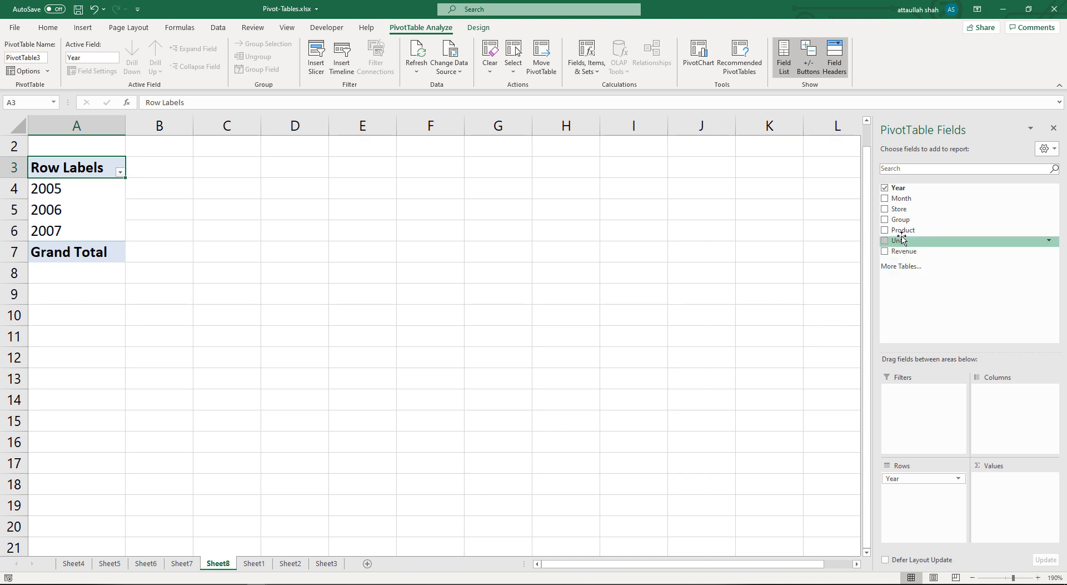
drag(902, 235, 920, 398)
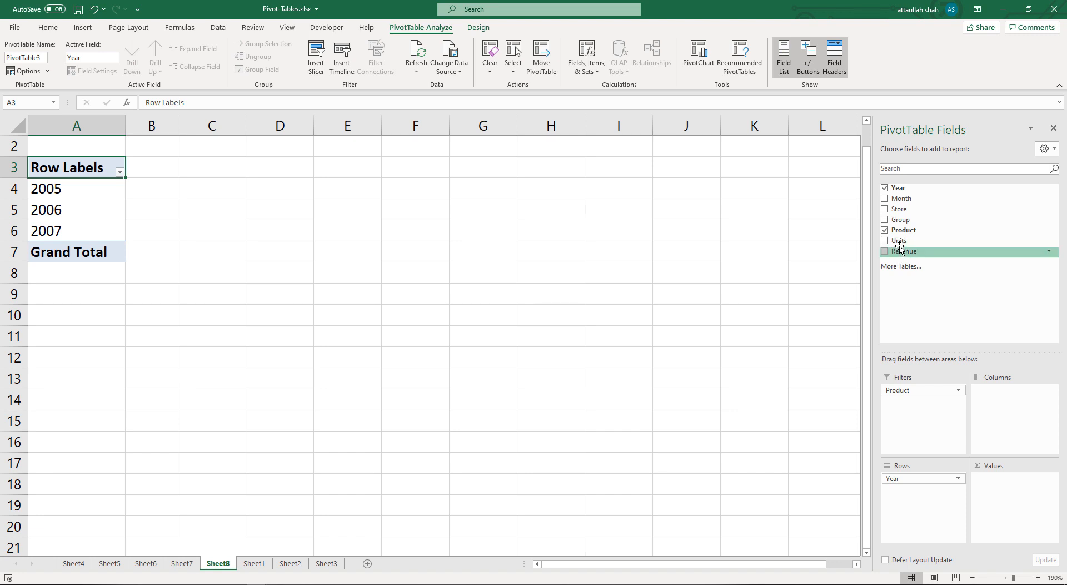
drag(900, 243, 1013, 496)
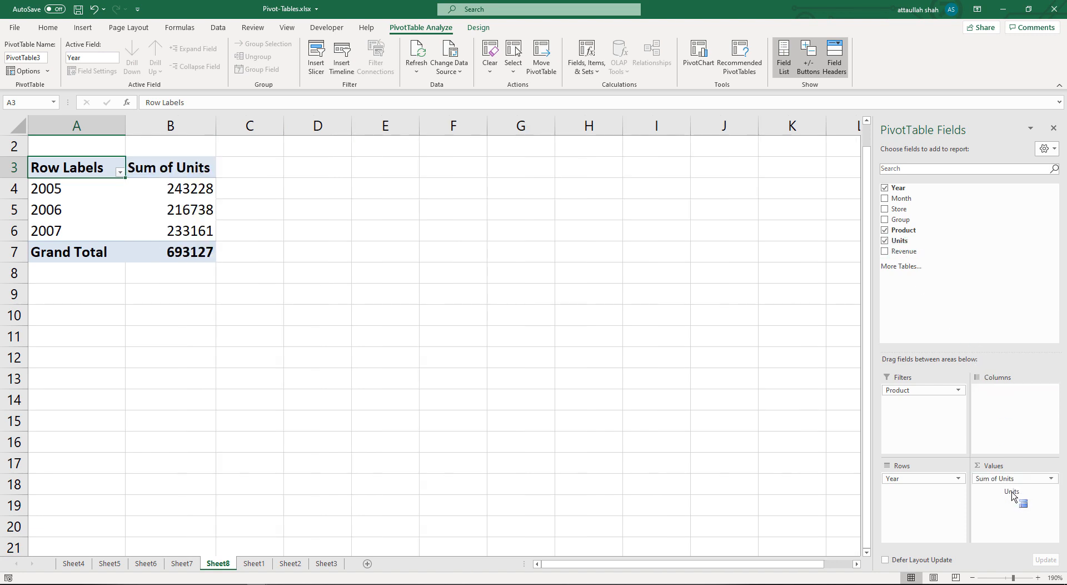
click(951, 391)
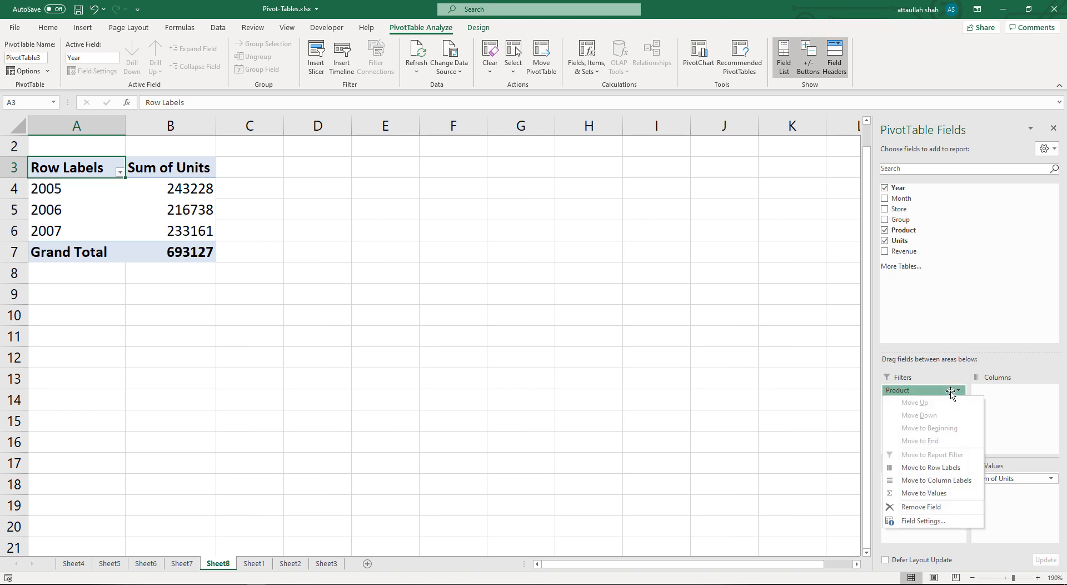
click(950, 391)
click(412, 462)
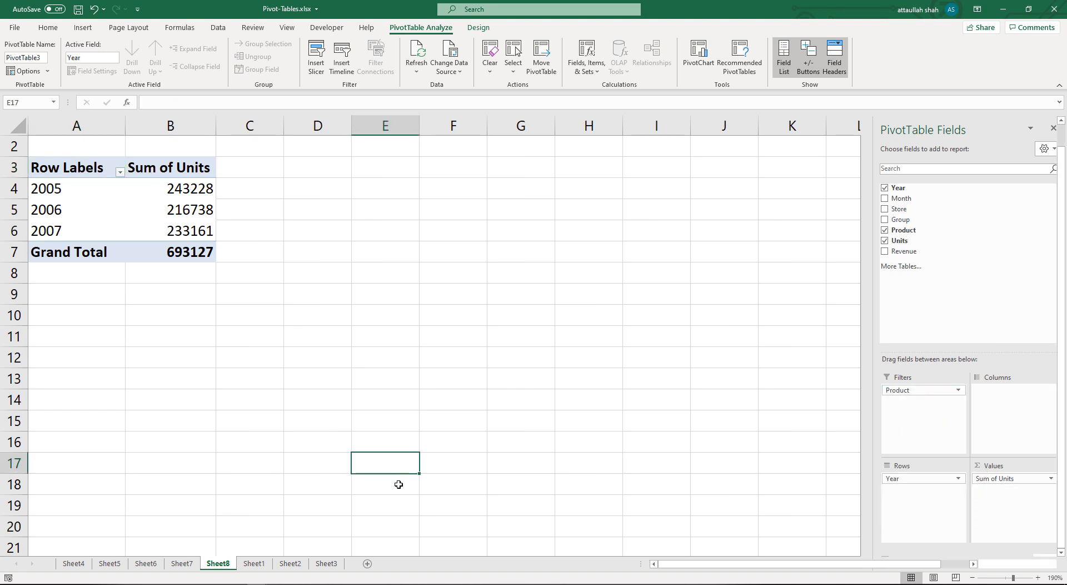
scroll(204, 393, up, 1)
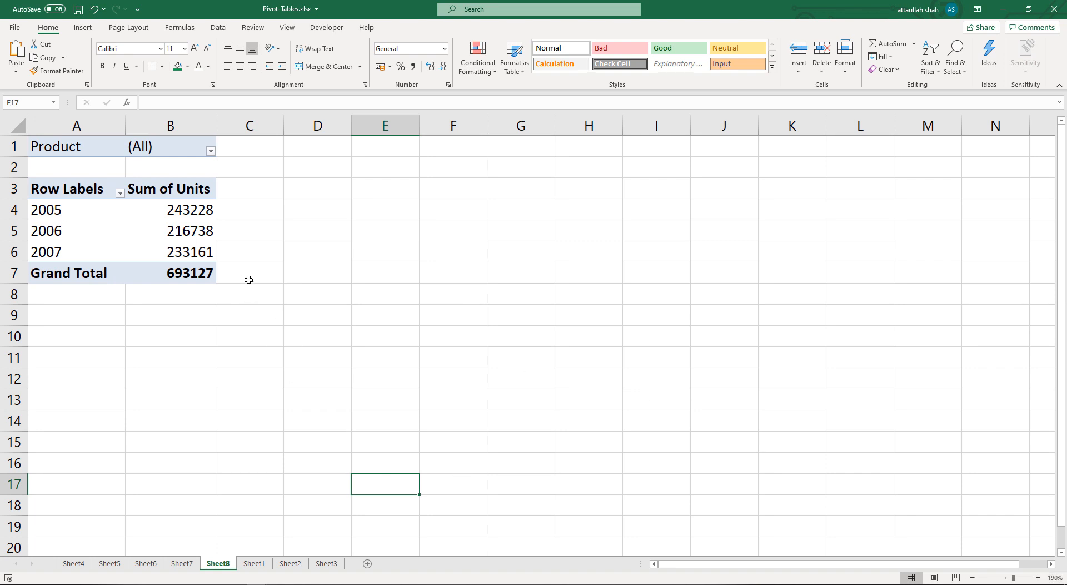
Summarize the Units values in the Sheet8 PivotTable by Average.
click(196, 228)
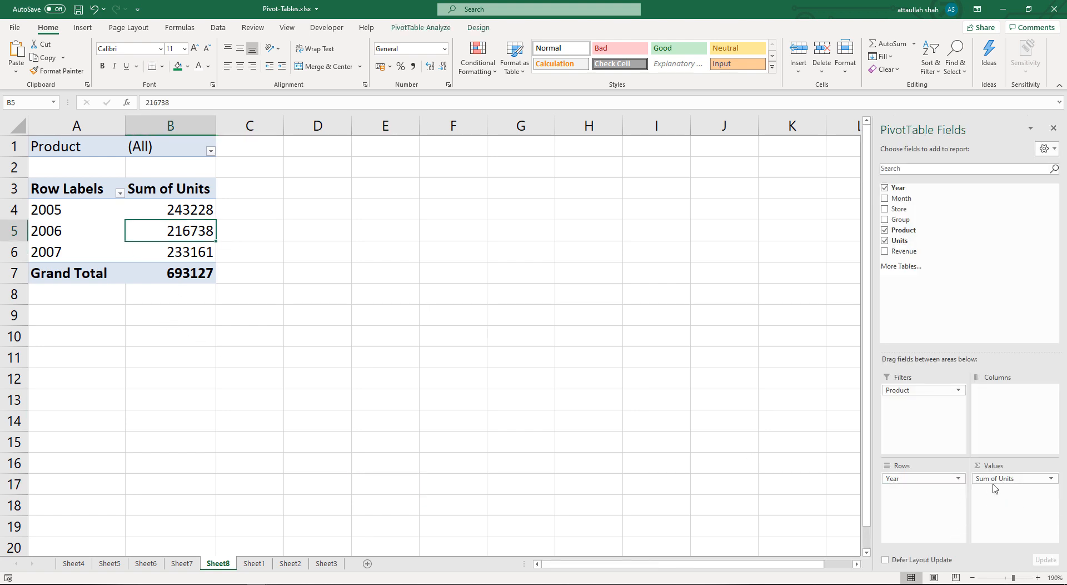
click(1053, 479)
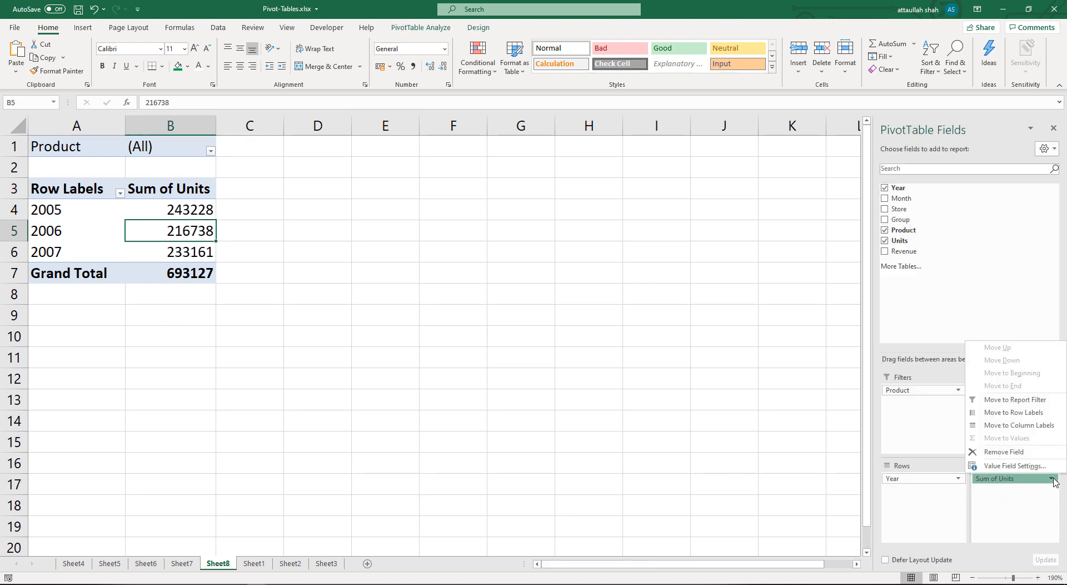
click(1015, 466)
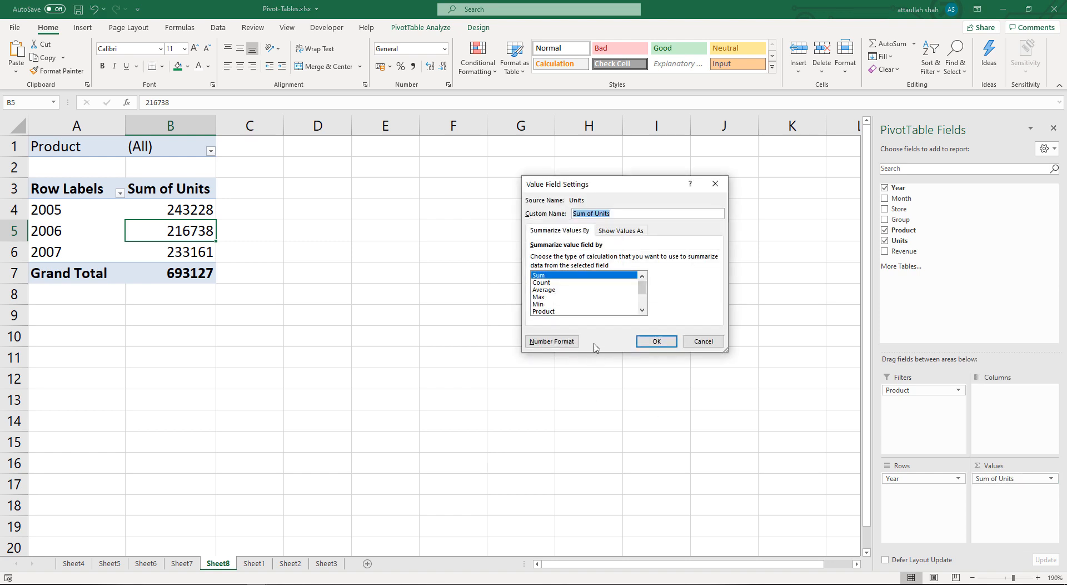
click(551, 290)
click(661, 341)
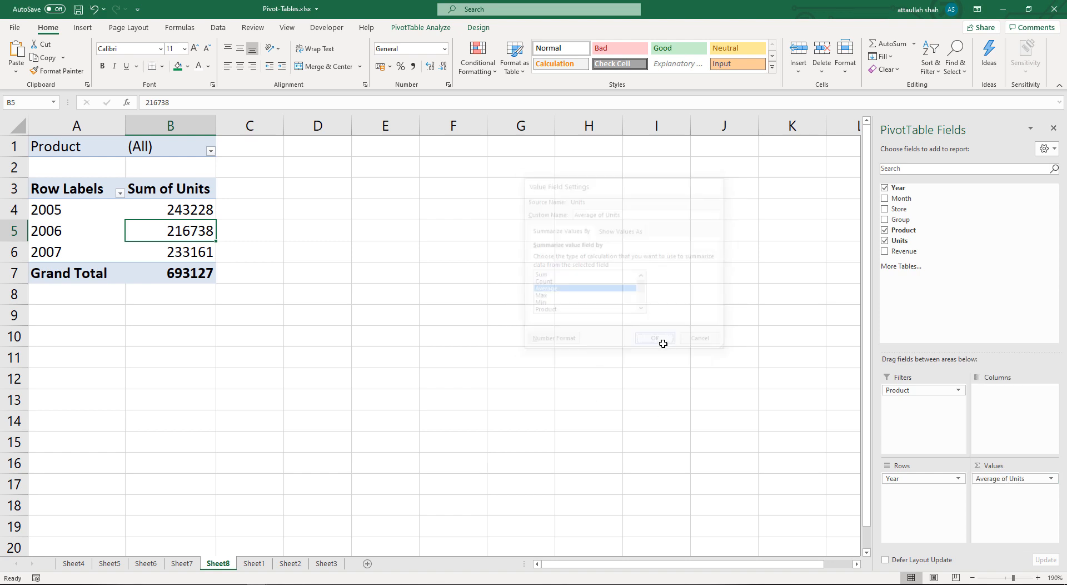
Format the Average of Units values in B4:B7, including the grand total, to two decimal places.
drag(220, 212, 221, 266)
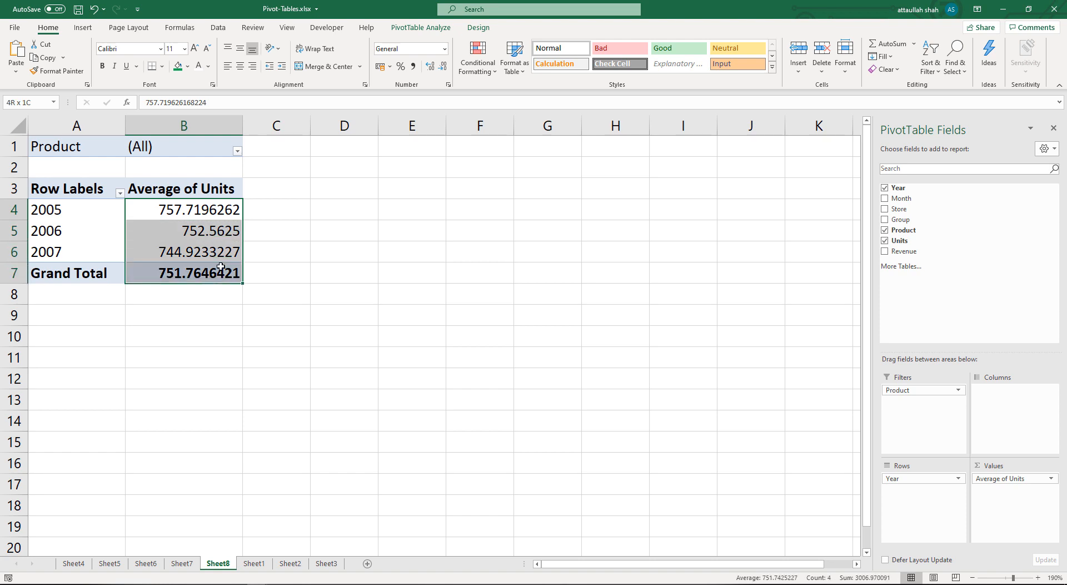
click(430, 66)
click(431, 67)
click(443, 68)
click(442, 67)
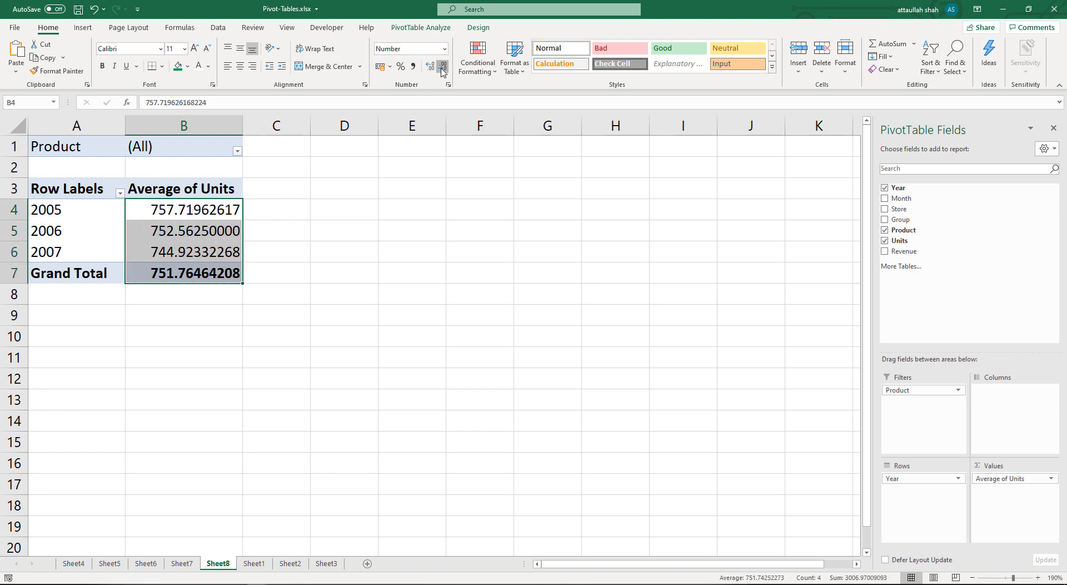
click(442, 68)
click(442, 68)
click(443, 68)
click(442, 68)
click(443, 68)
click(392, 291)
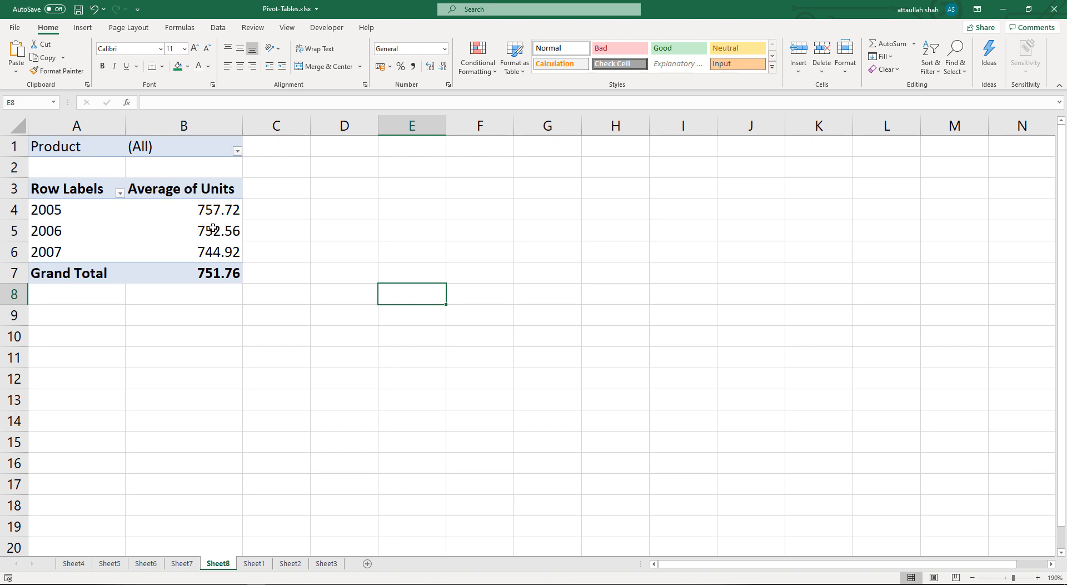
Filter the PivotTable to the product apples and examine its average units for 2005, 2006 and 2007.
click(237, 152)
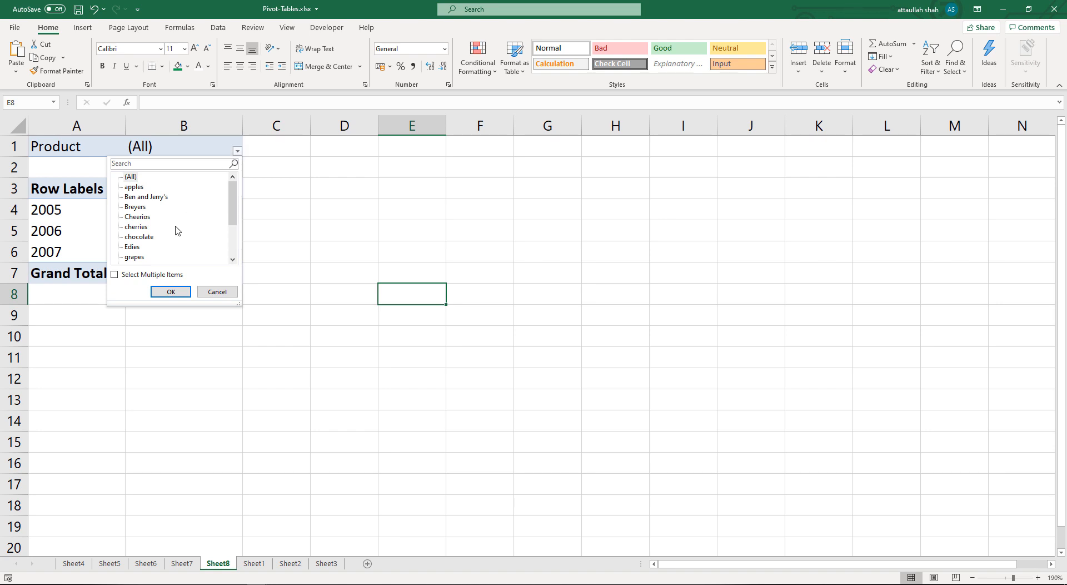
click(134, 187)
click(171, 291)
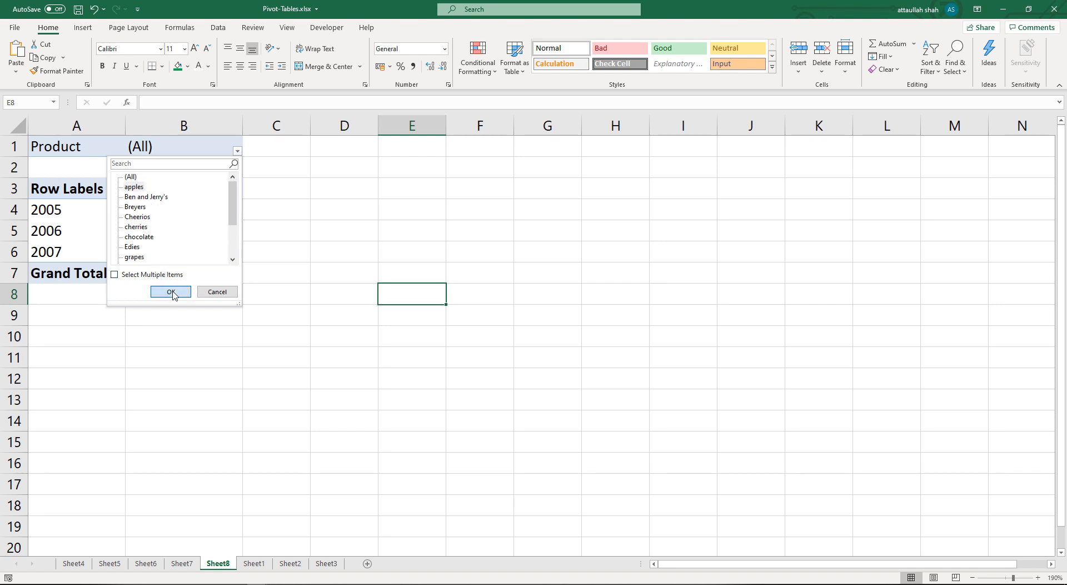
click(161, 357)
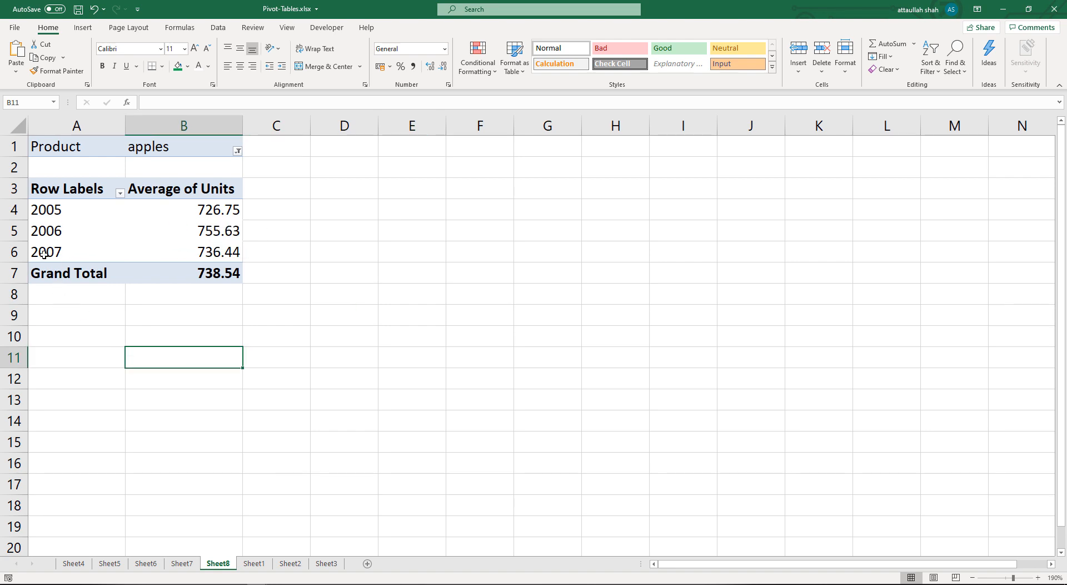
click(214, 214)
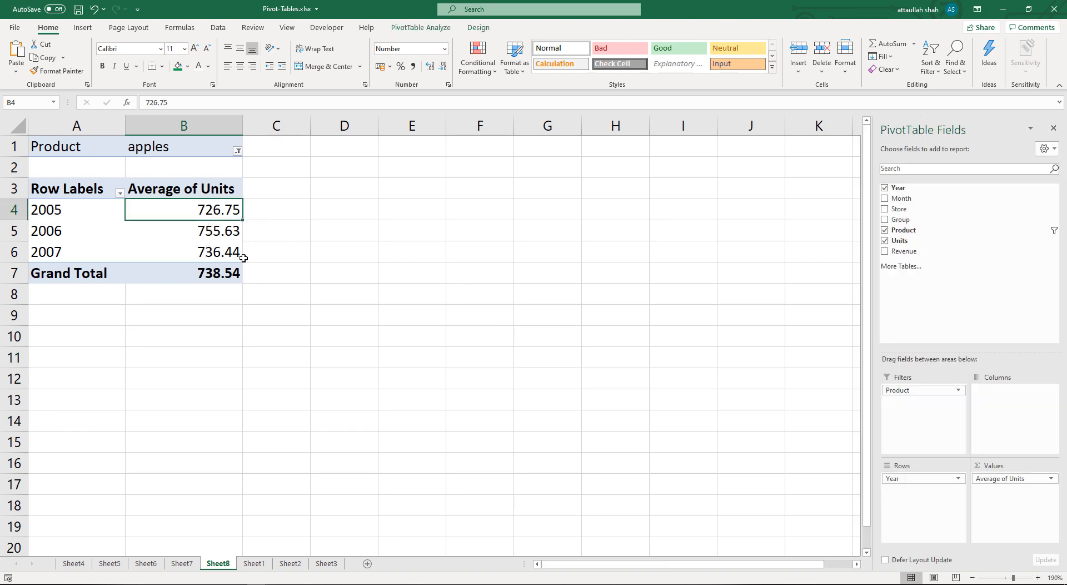
click(218, 233)
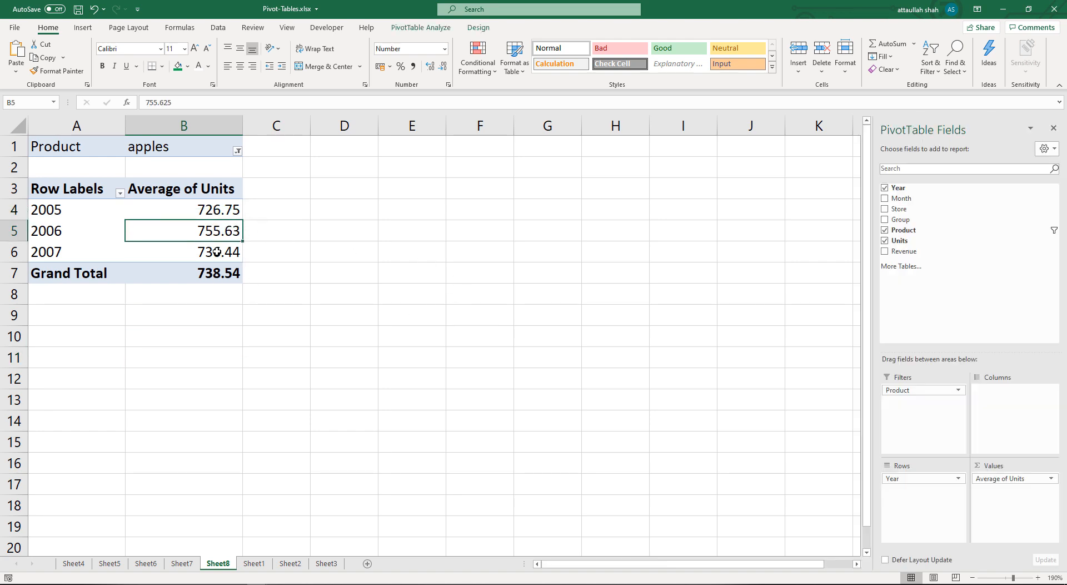
click(216, 257)
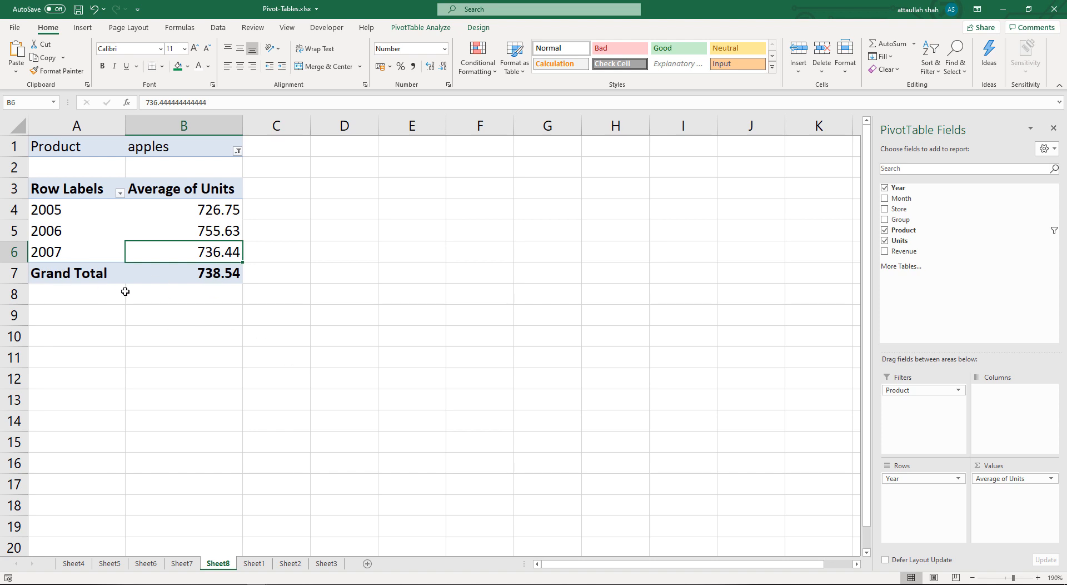
Set the PivotTable's Product filter to chocolate.
click(237, 151)
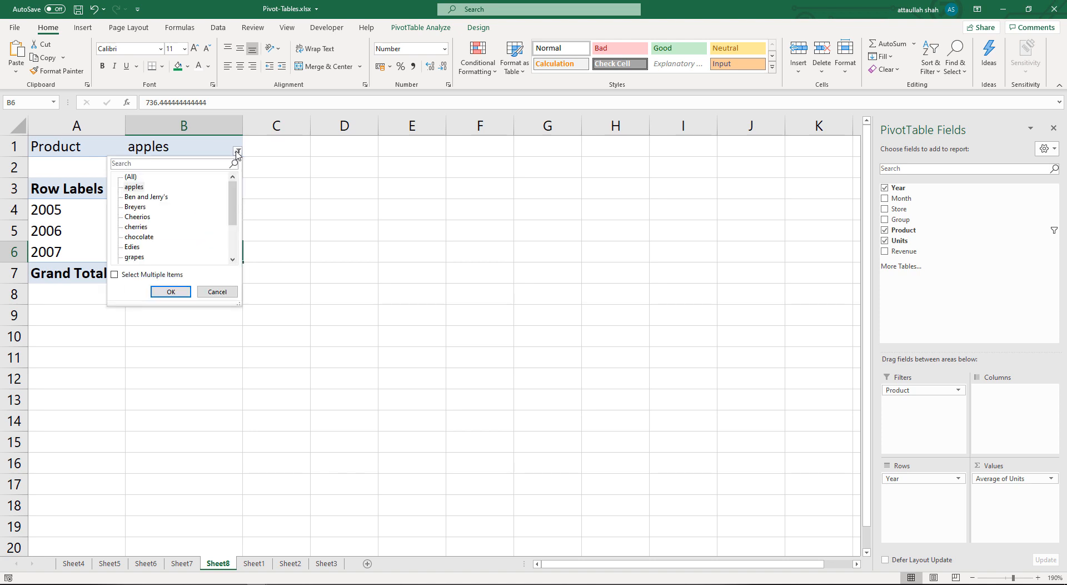
click(133, 226)
click(140, 237)
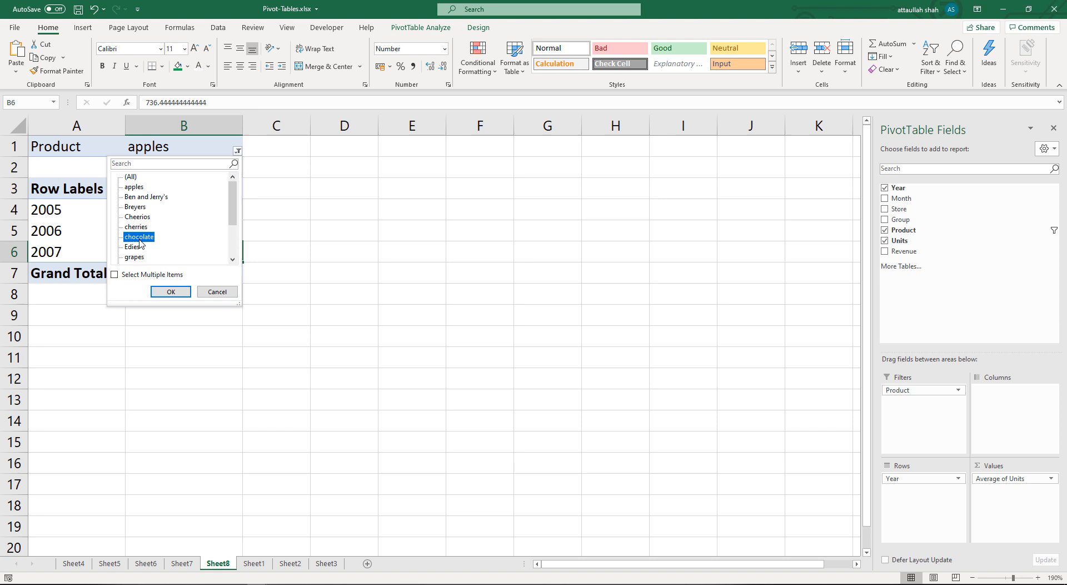
click(168, 292)
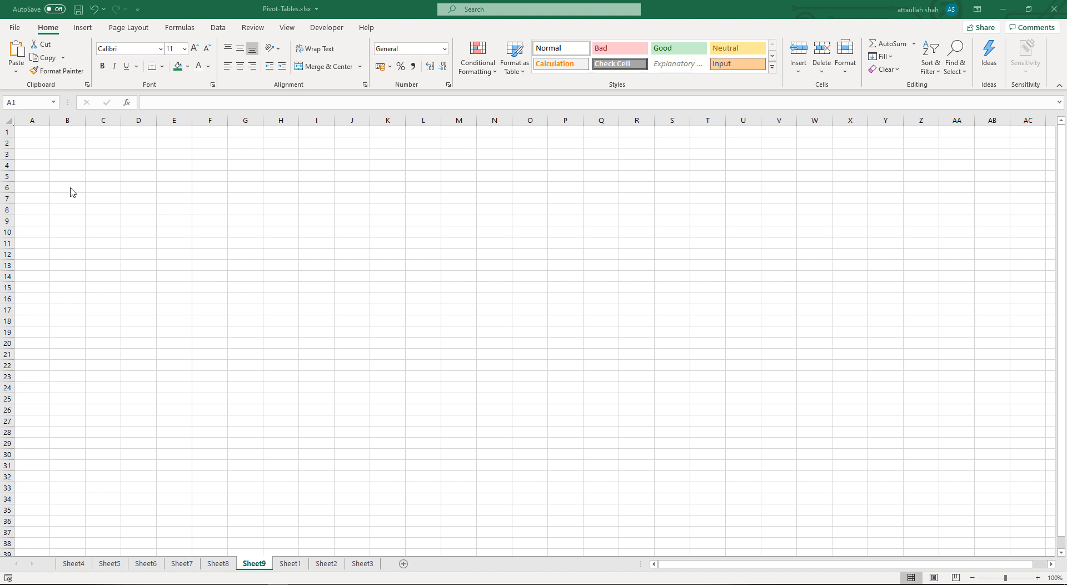
Enter the column heading ID in cell A1 of Sheet9.
click(156, 321)
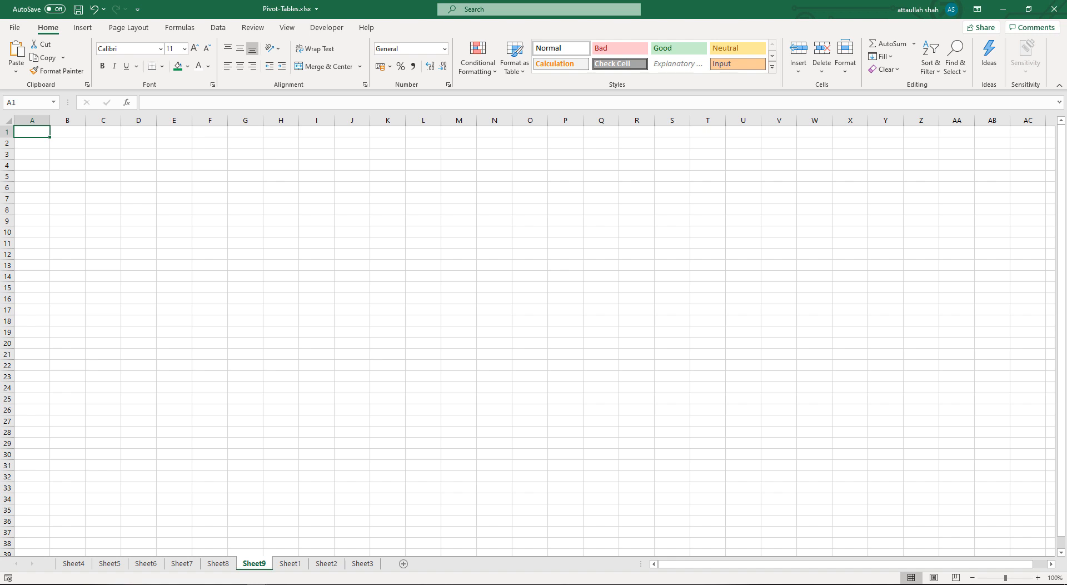
click(1038, 578)
click(1037, 578)
click(1038, 577)
click(1037, 578)
click(1038, 578)
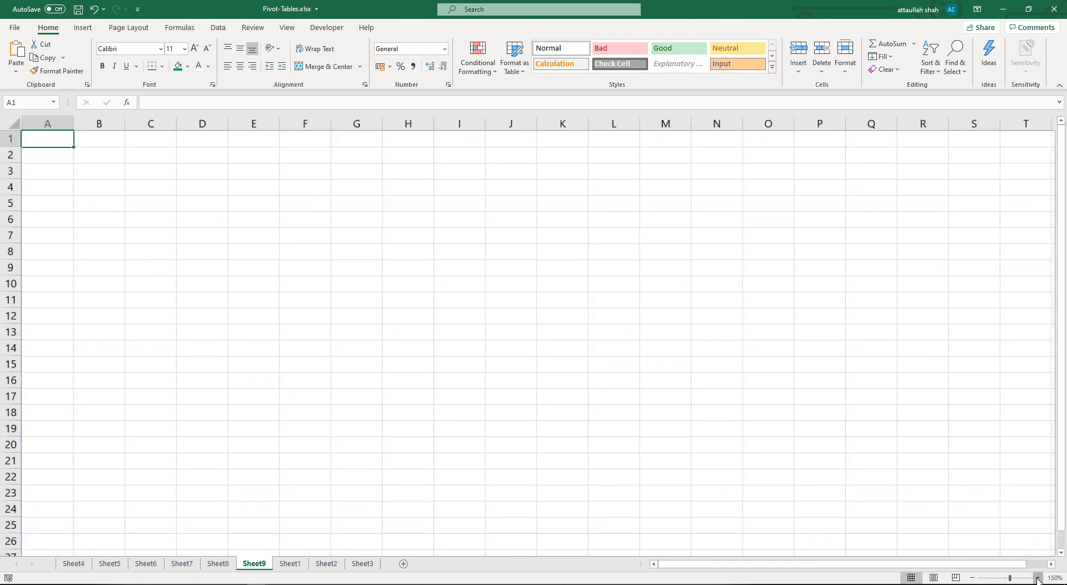
click(1038, 578)
click(1038, 578)
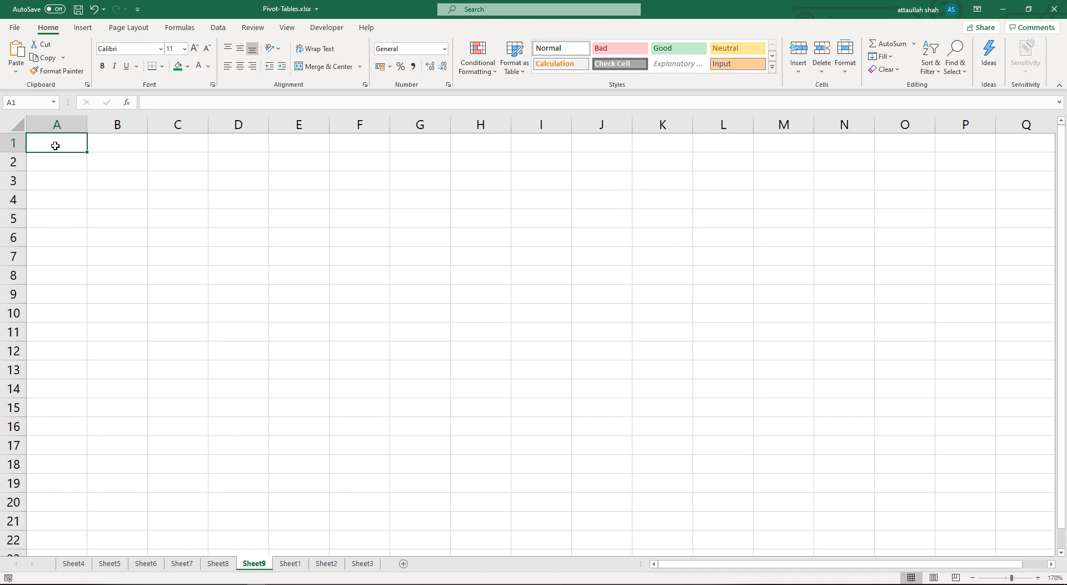
text(I)
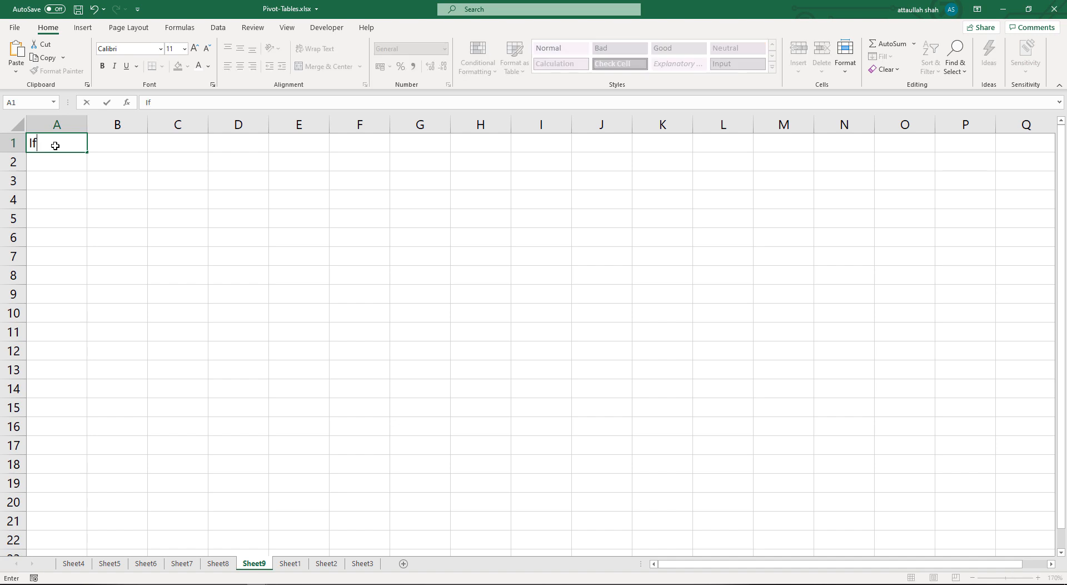
text(F)
key(BackSpace)
text(Gq)
key(BackSpace)
key(BackSpace)
text(D)
key(BackSpace)
text(D)
key(Tab)
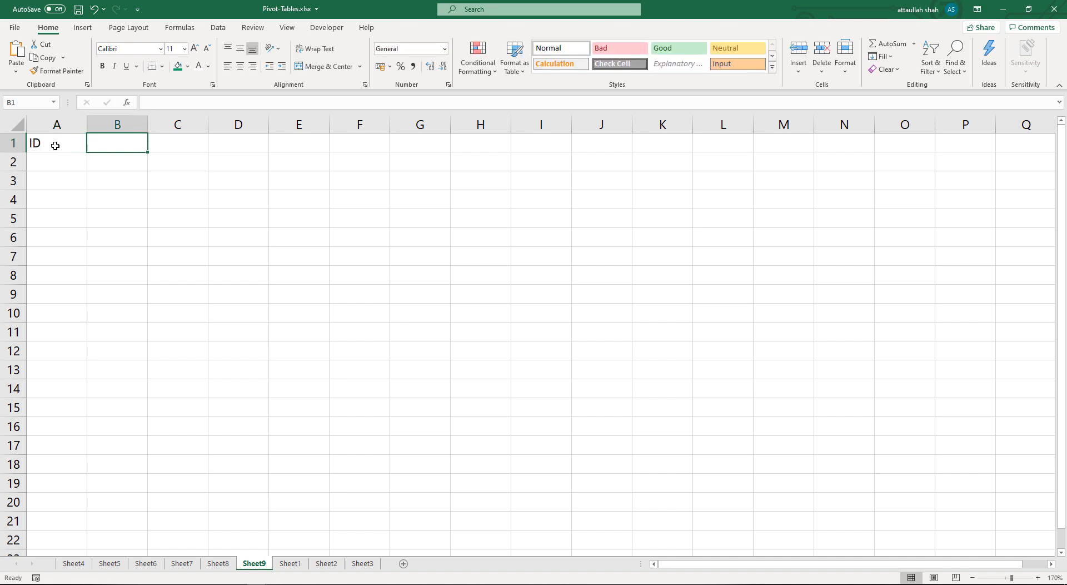
Enter the column headings Gender in cell B1 and Happy in cell C1.
text(Gener)
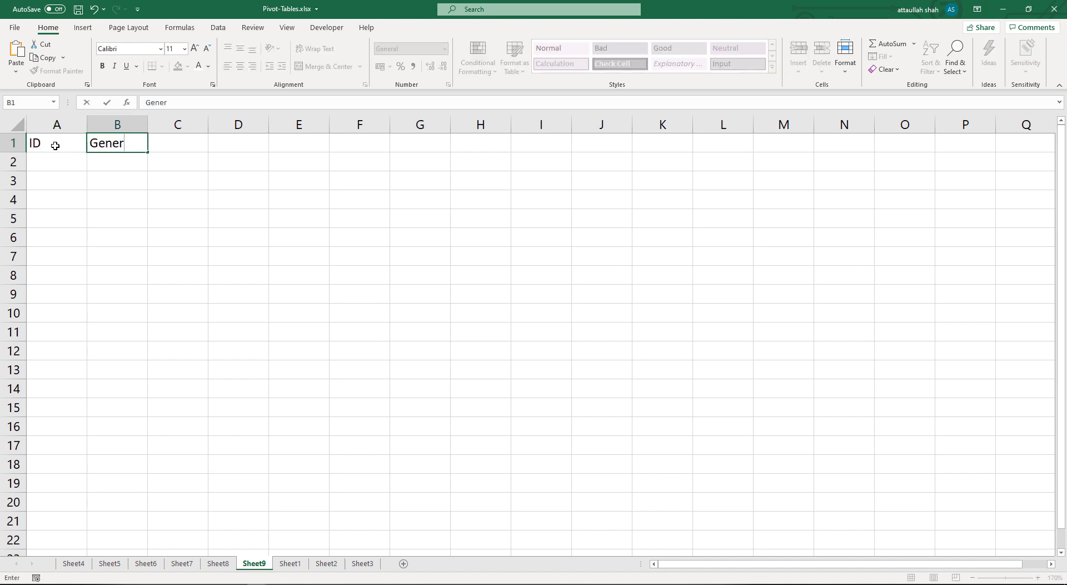
key(BackSpace)
key(BackSpace)
text(der)
key(Tab)
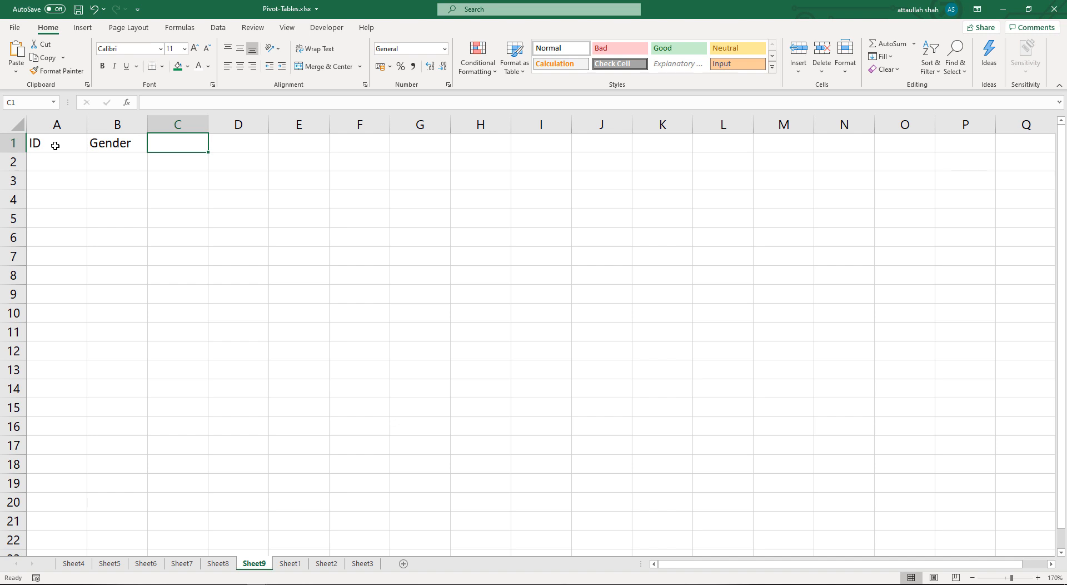
text(Happy)
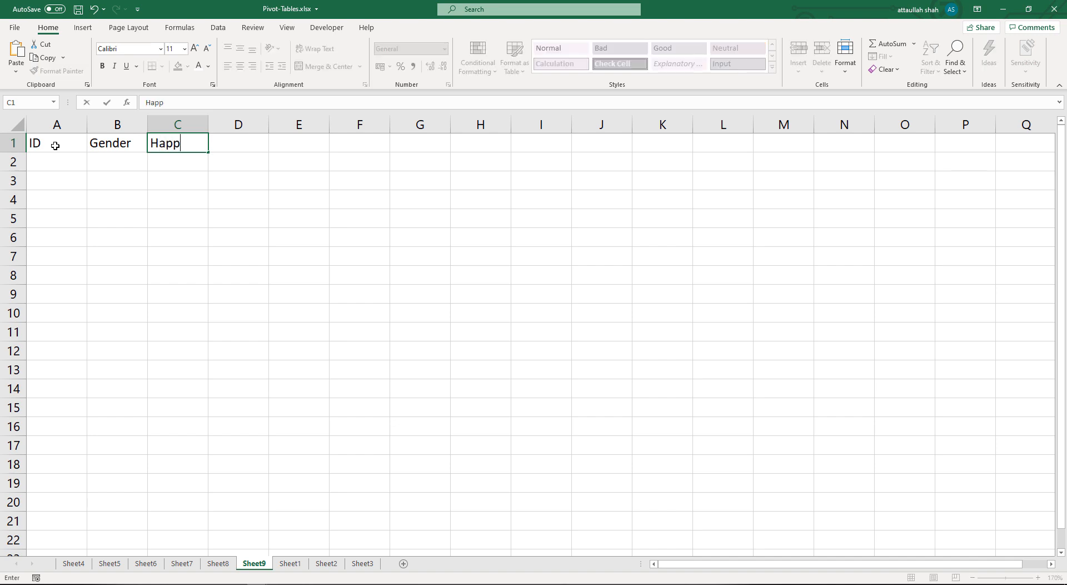
key(Tab)
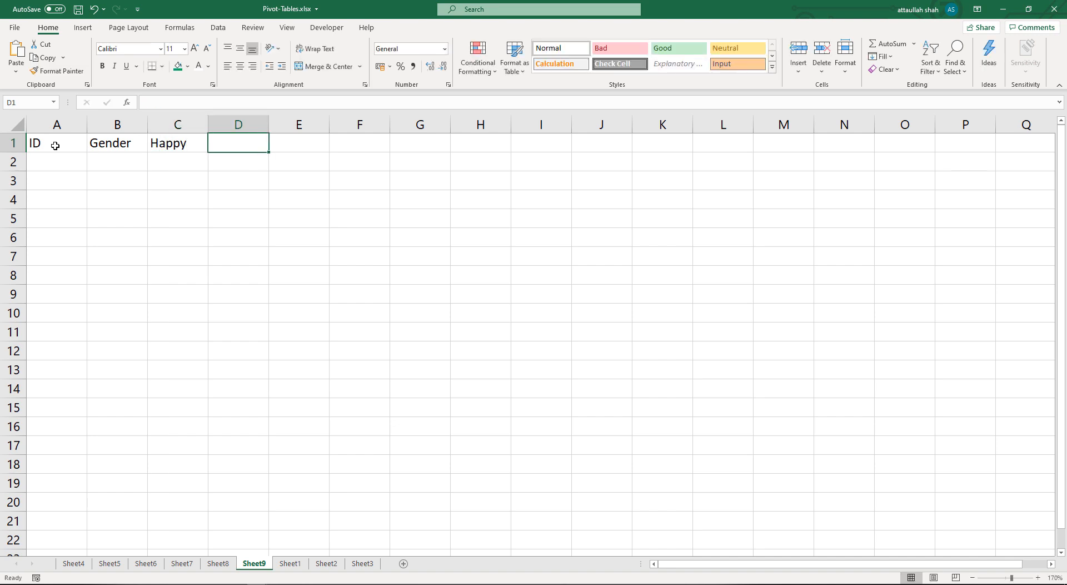
Enter the column heading Overloaded in cell D1 and fit column D to its text.
text(O)
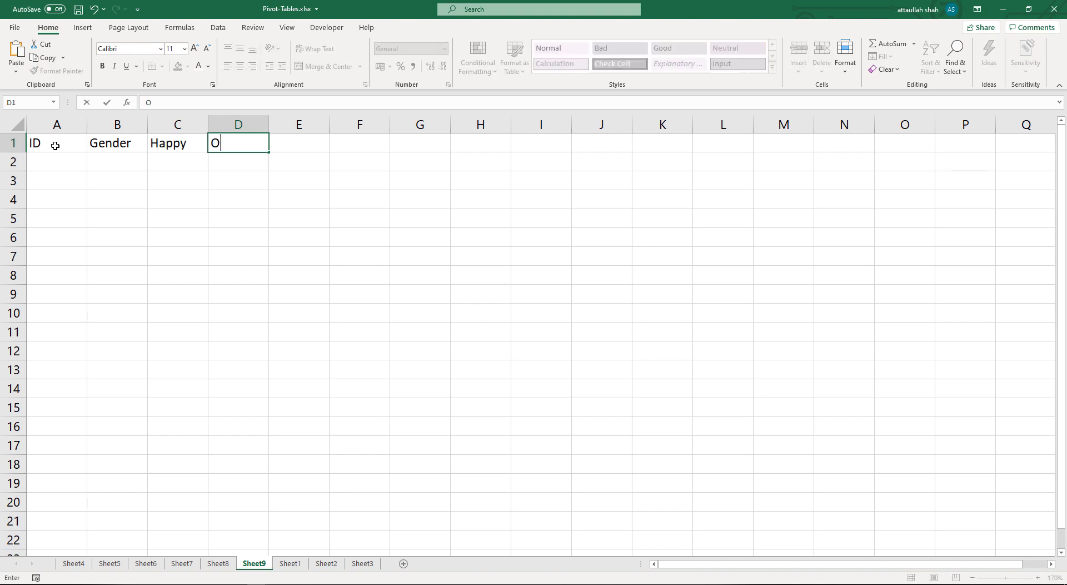
text(verloade)
key(Return)
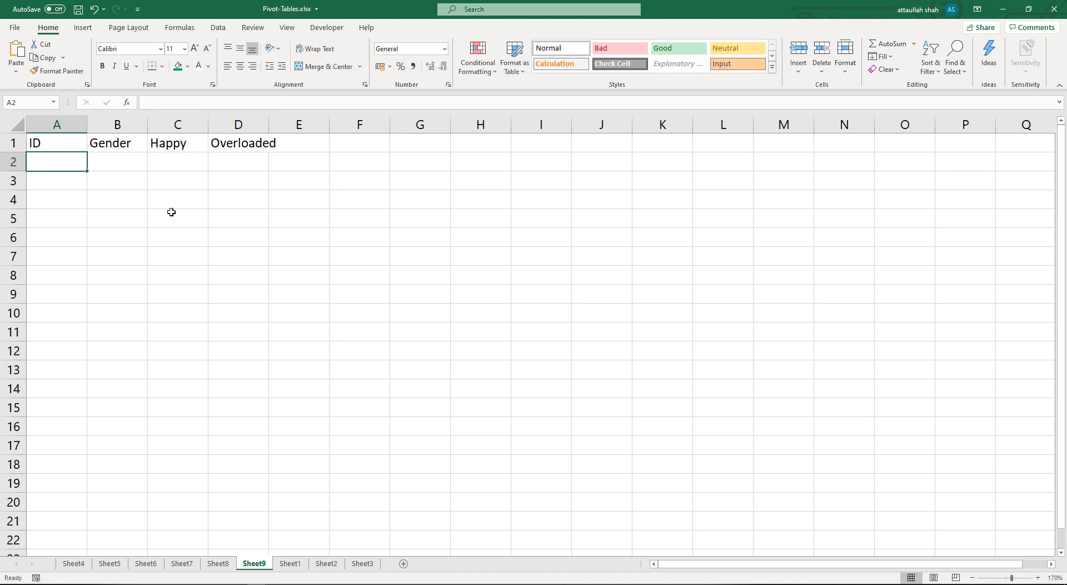
double_click(269, 125)
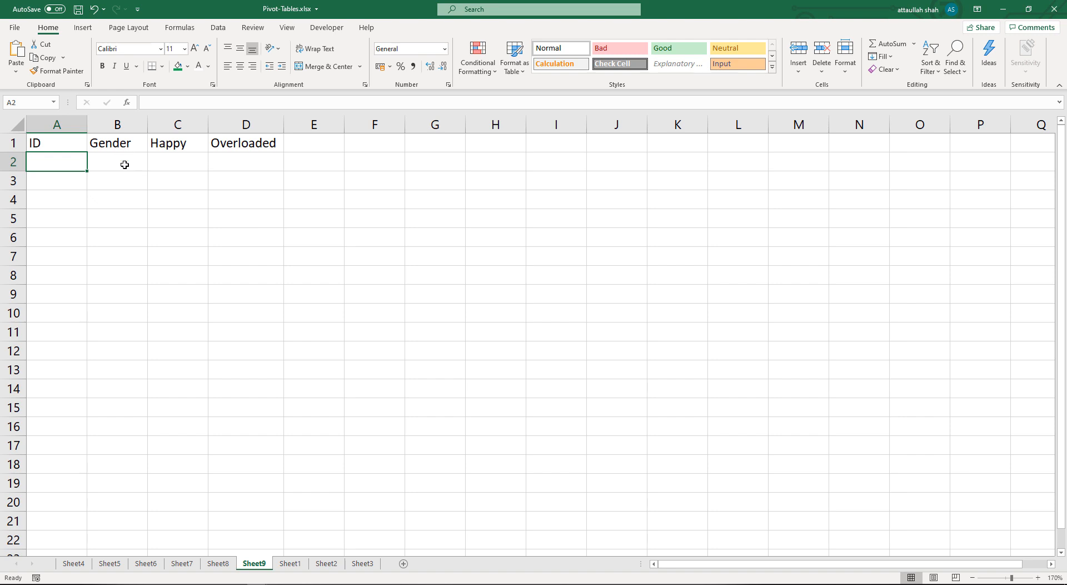
drag(124, 165, 127, 177)
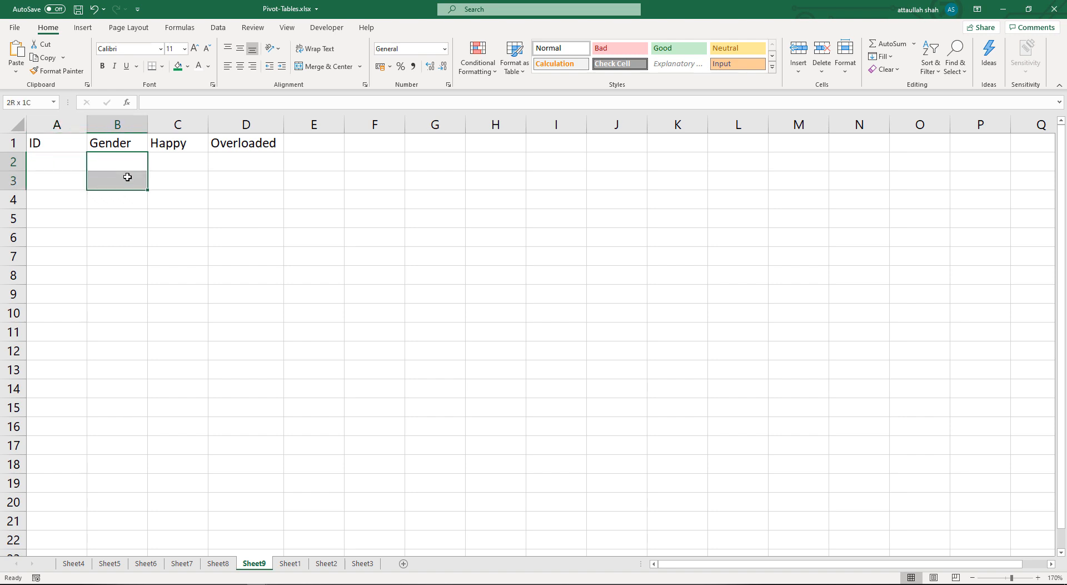
mouse_move(127, 176)
mouse_down()
mouse_move(130, 400)
mouse_move(129, 165)
mouse_up()
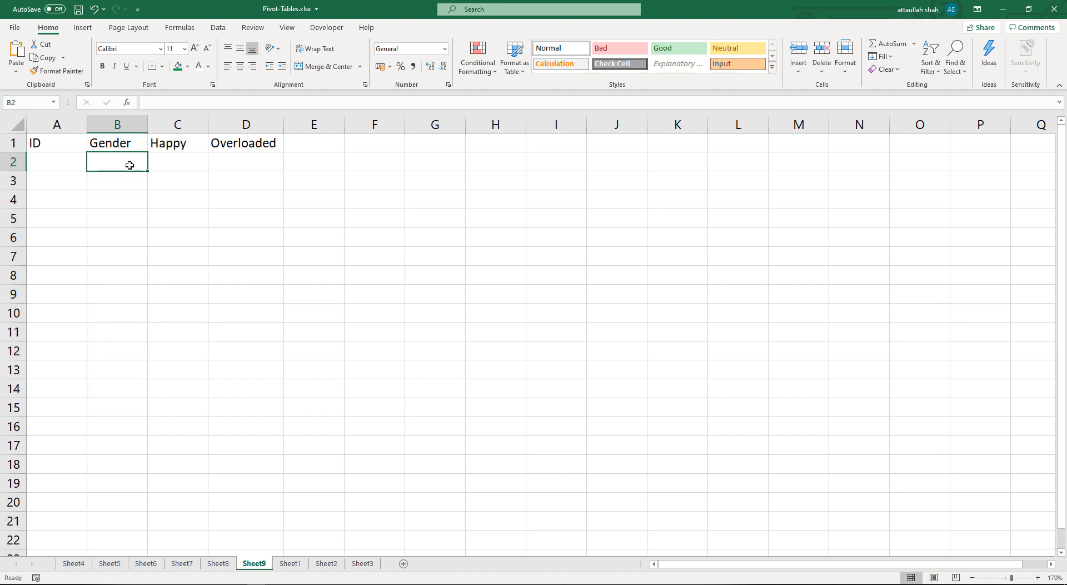
click(129, 173)
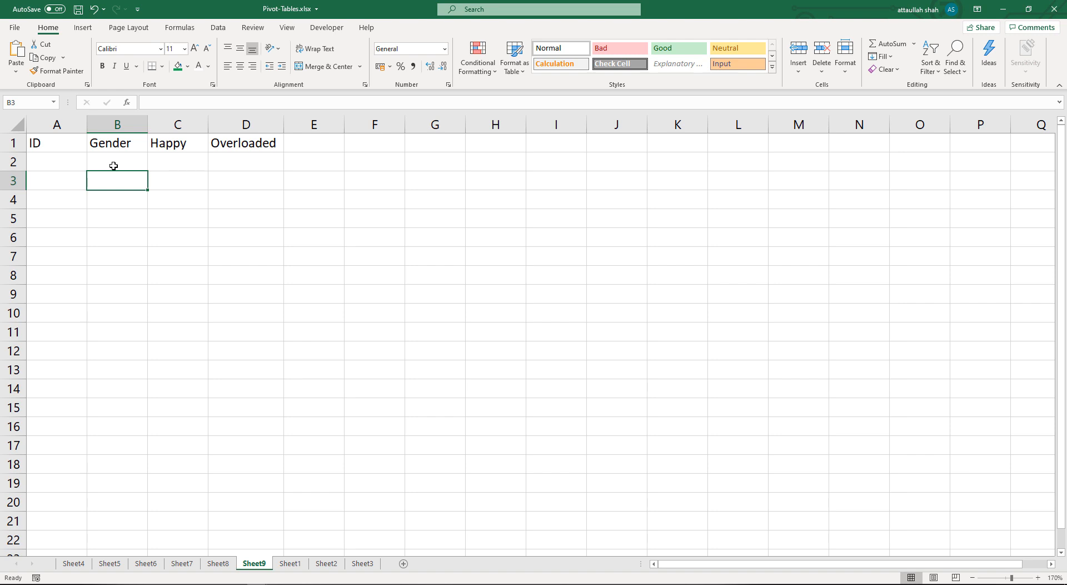
click(675, 164)
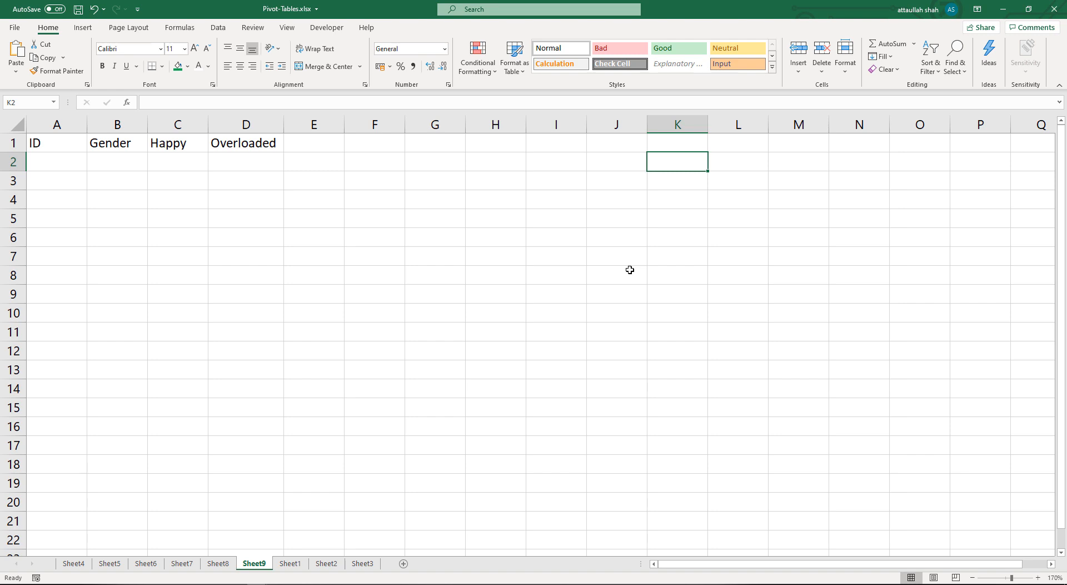
Enter the gender options Male in cell K2 and Female in cell K3.
text(Male)
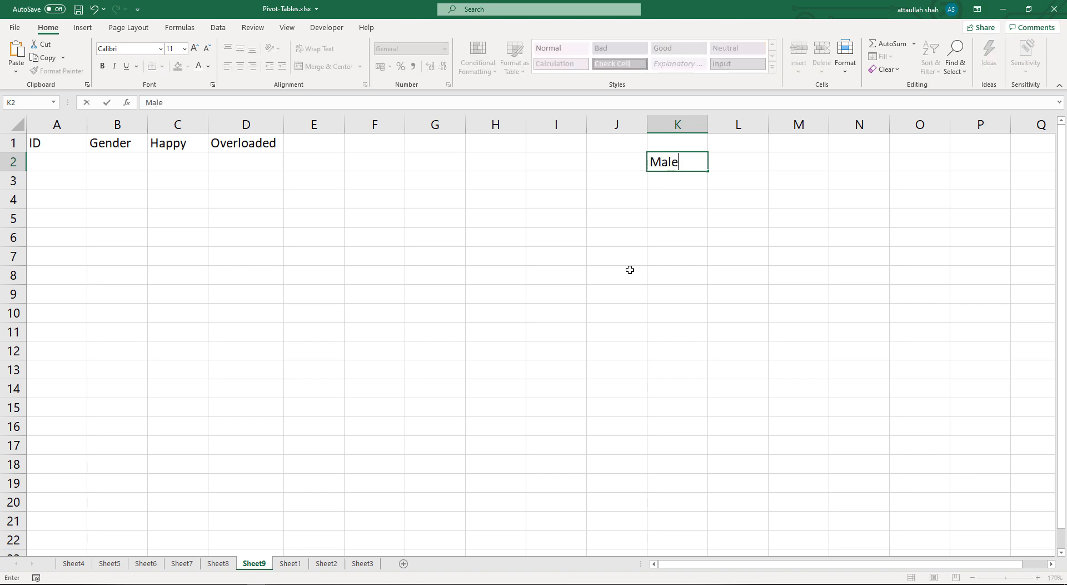
key(Return)
text(Female)
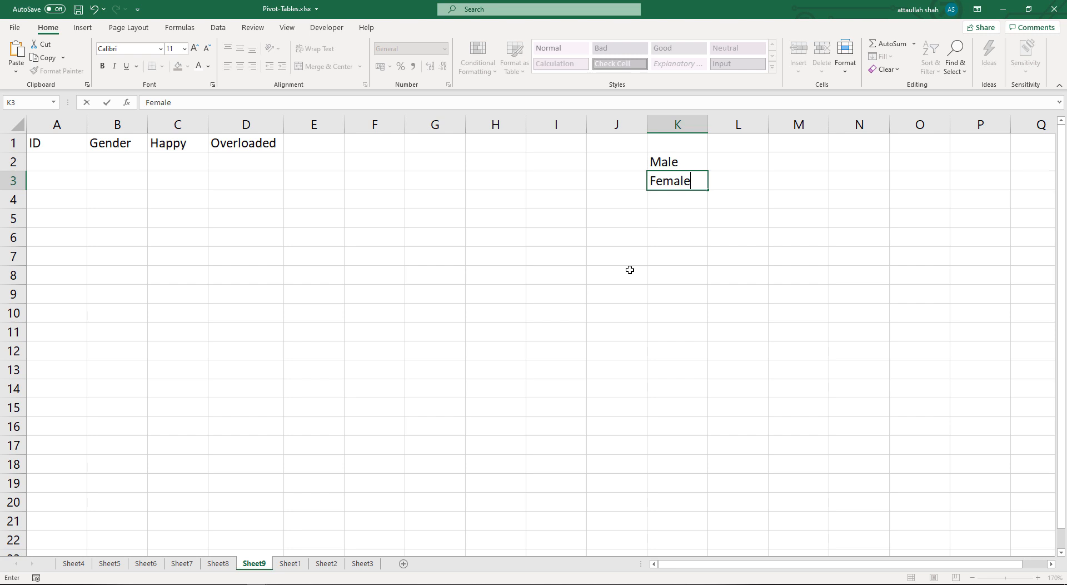
key(Return)
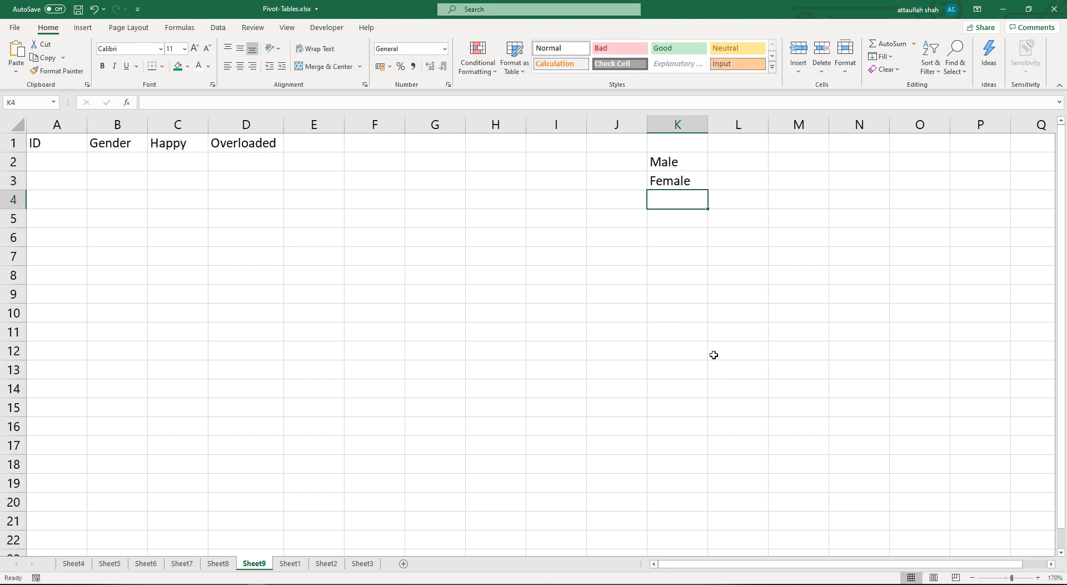
Start a data validation rule for the Gender column from B2 down, with List as the allowed type.
click(117, 124)
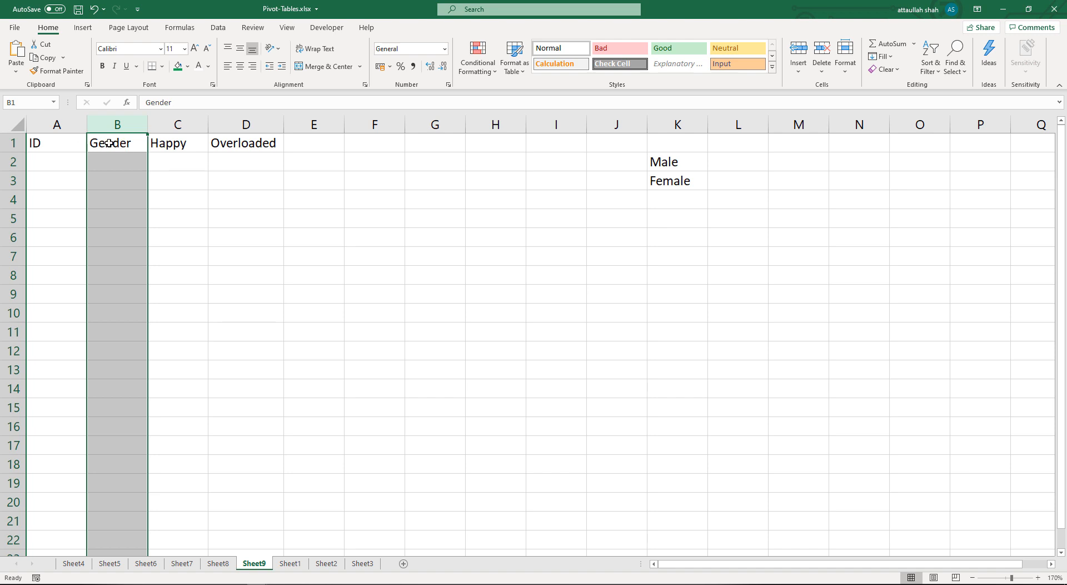
key(Return)
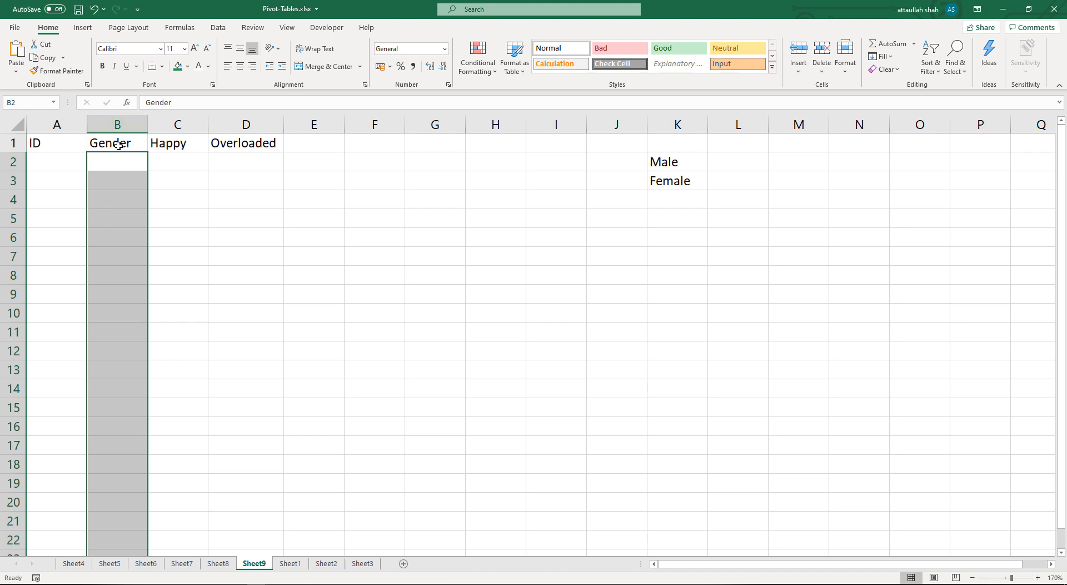
click(226, 29)
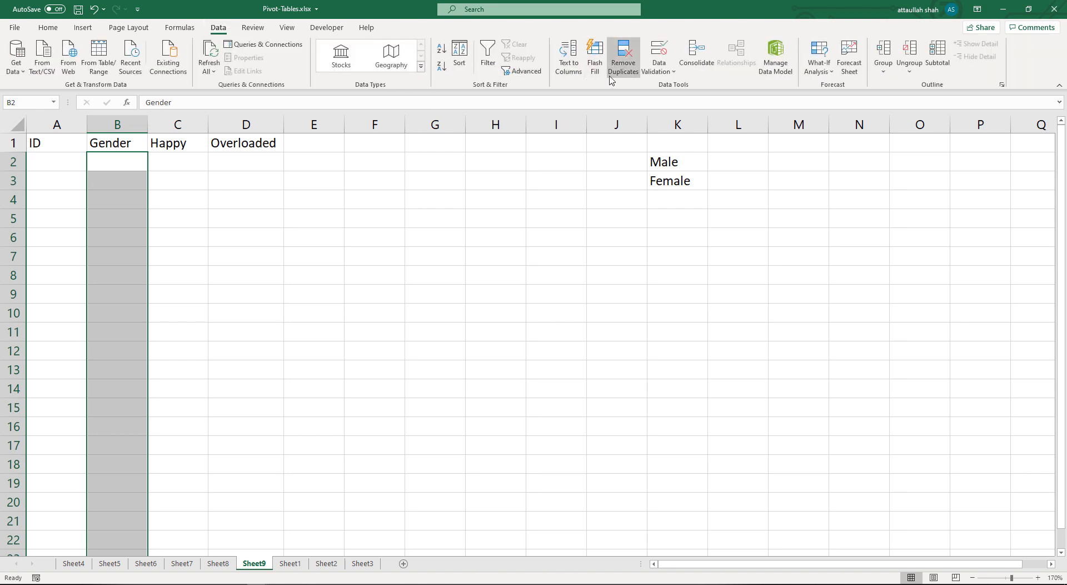
click(661, 76)
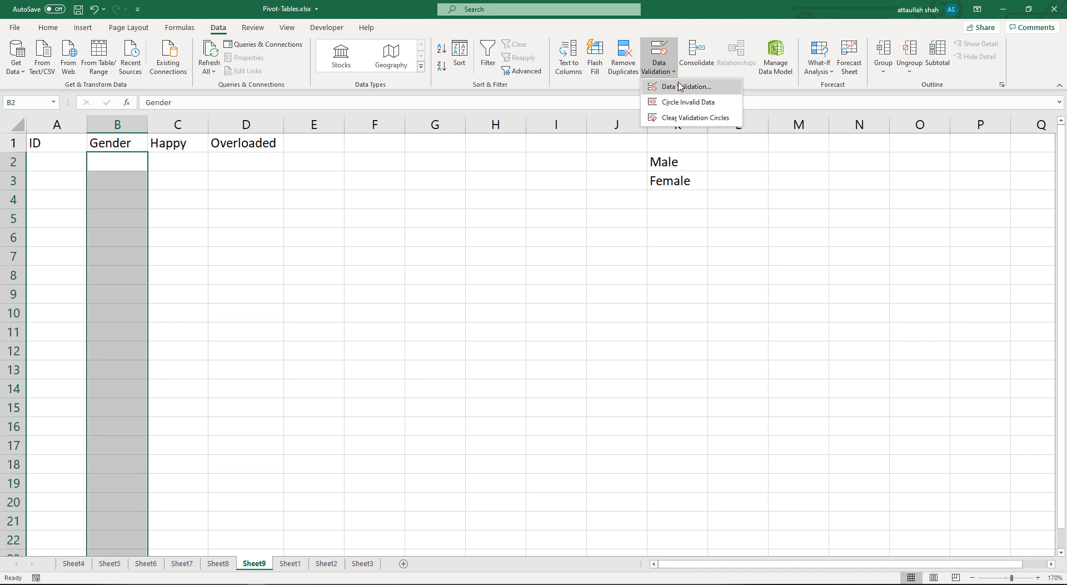
click(683, 87)
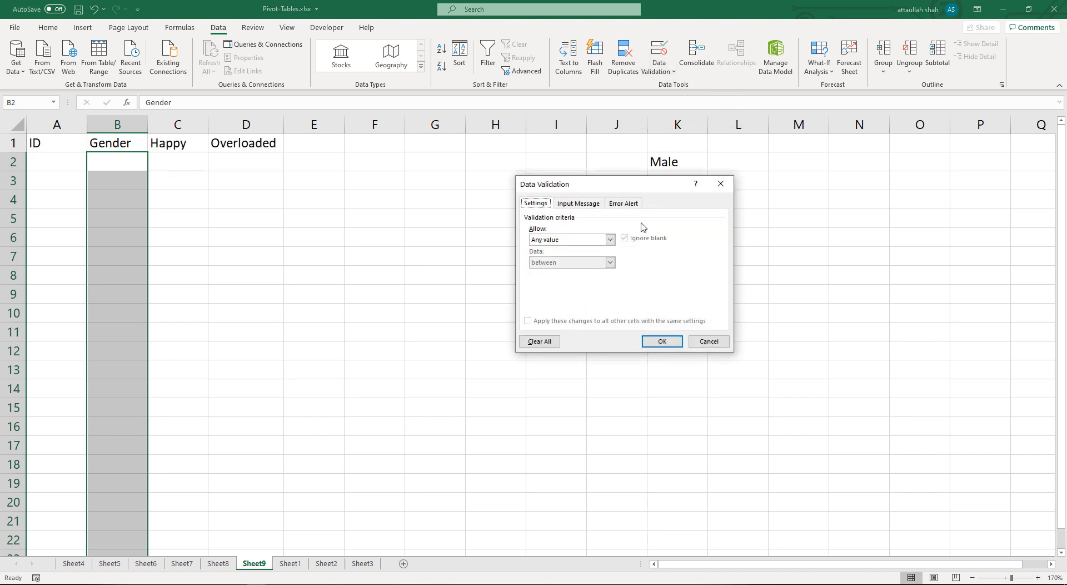
drag(622, 186, 624, 278)
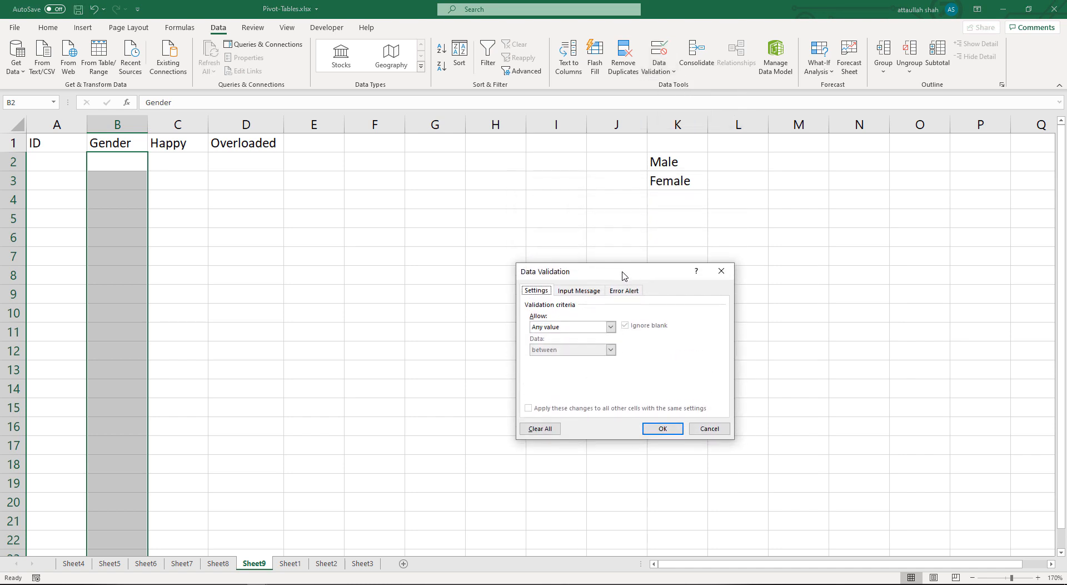
click(557, 328)
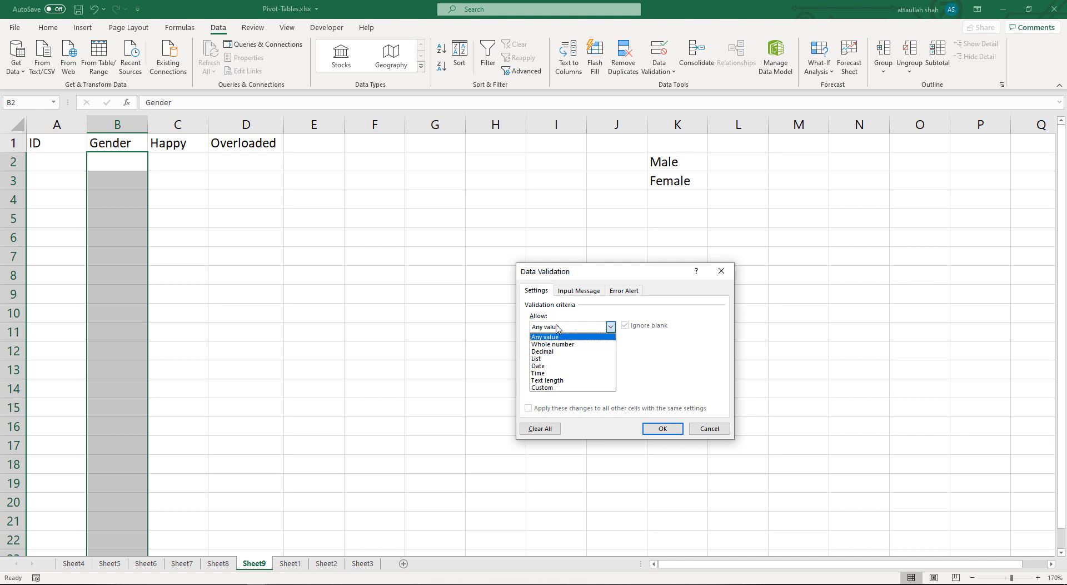
click(544, 360)
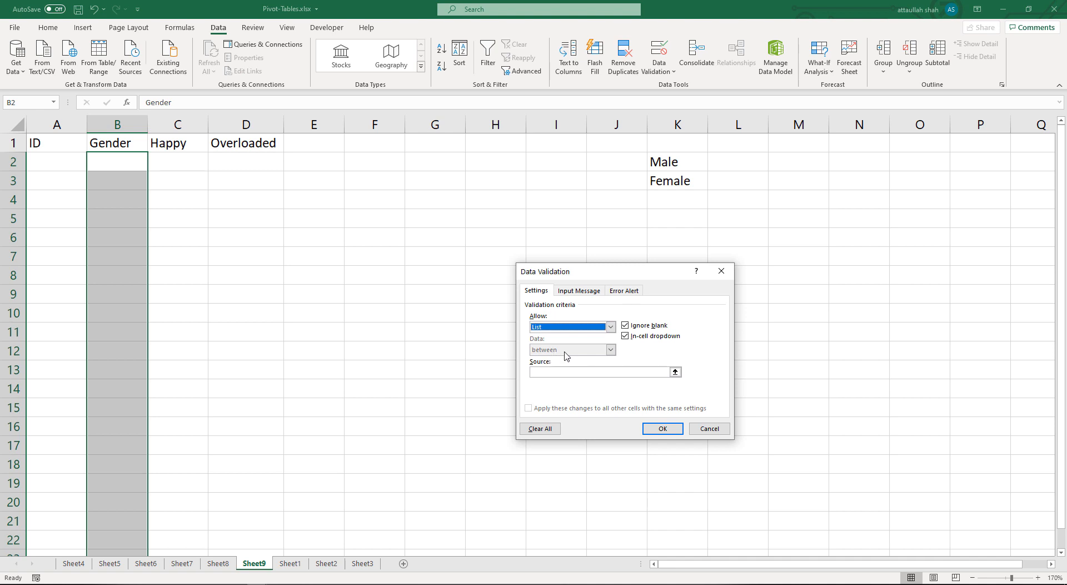
Use cells K2:K3 as the validation list's source and apply the rule to the Gender column.
click(674, 373)
click(665, 164)
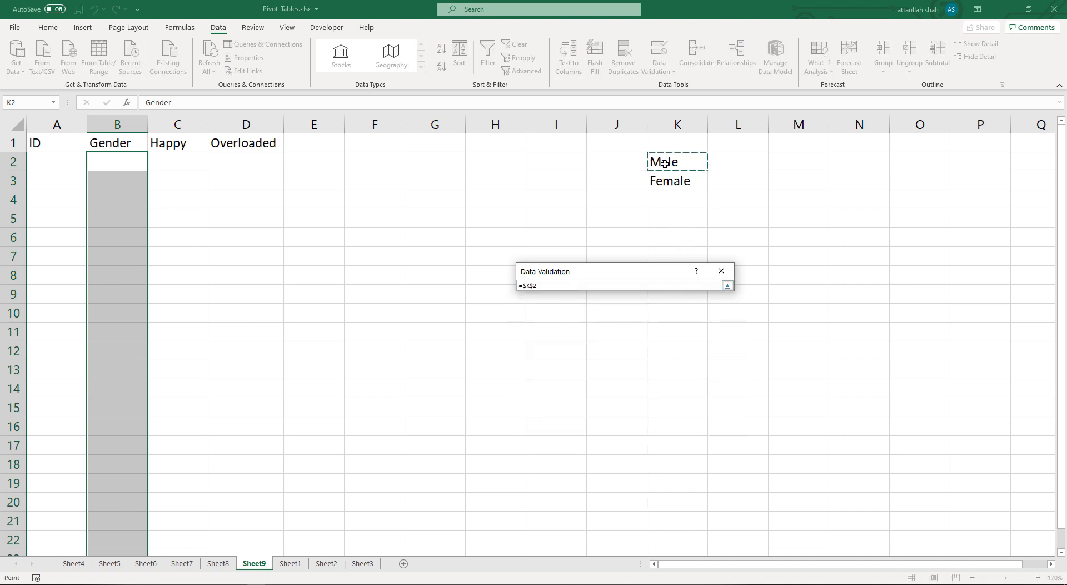
drag(665, 164, 678, 181)
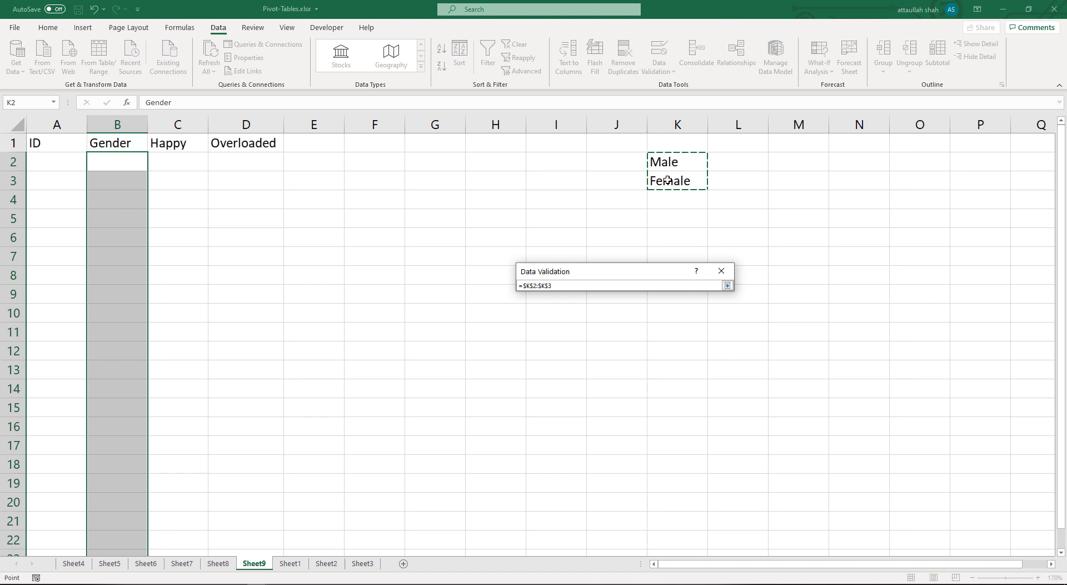
click(727, 286)
click(661, 431)
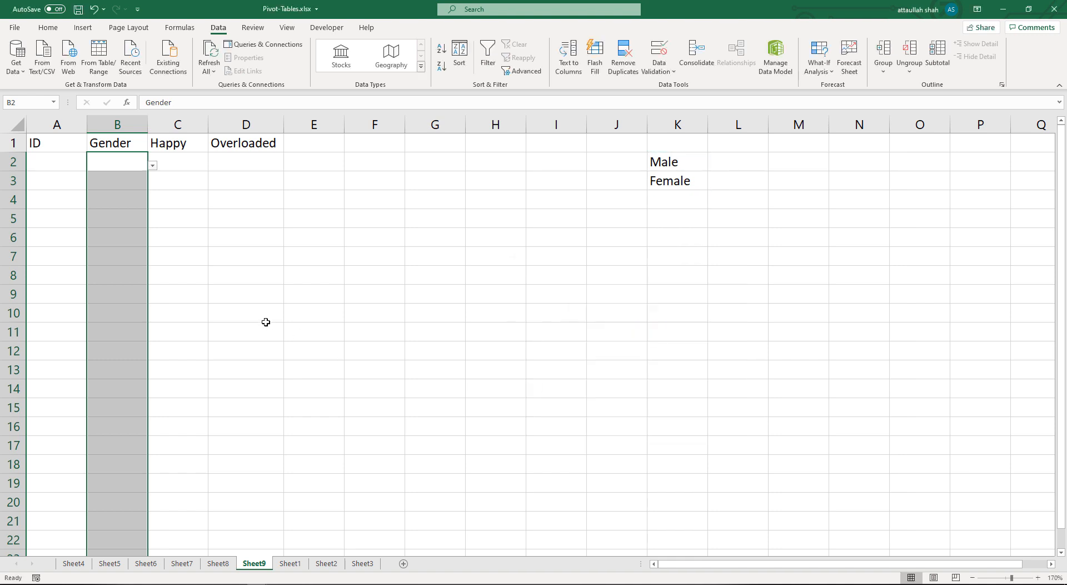
click(266, 322)
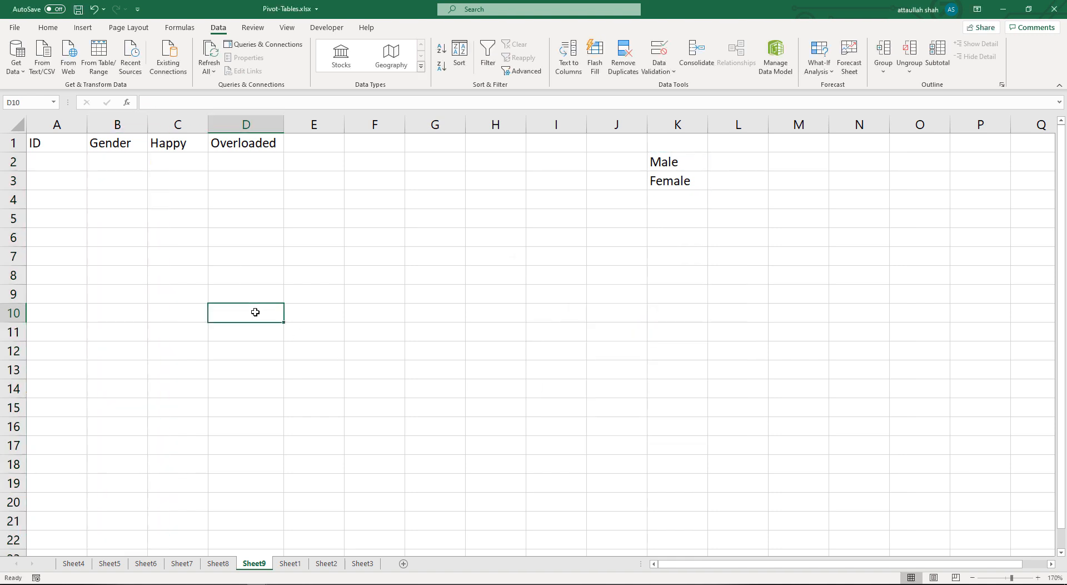
Enter ID 1 in cell A2 and choose Female as the gender in B2.
click(43, 164)
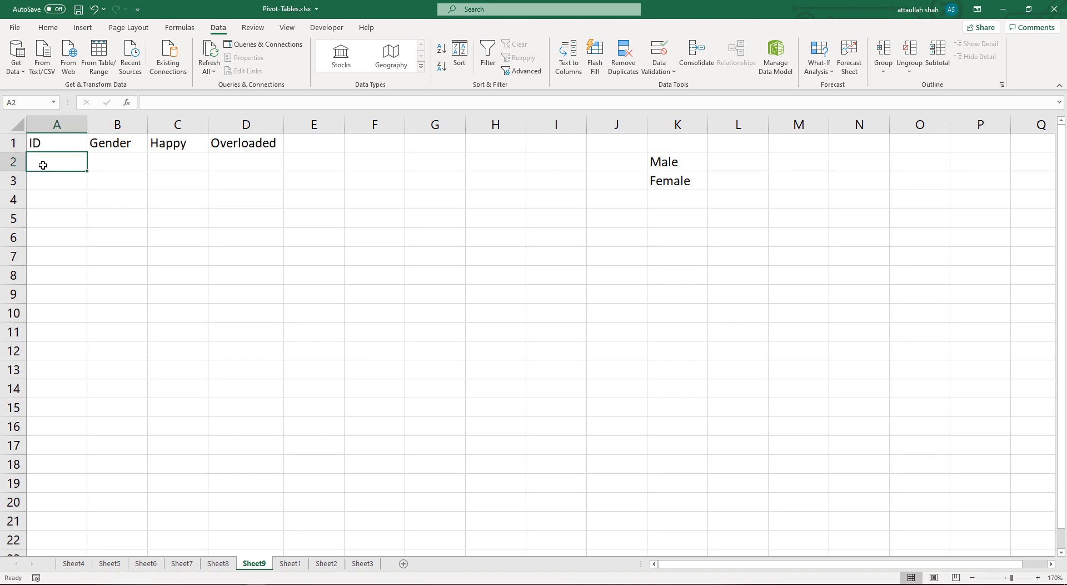
text(1)
key(Tab)
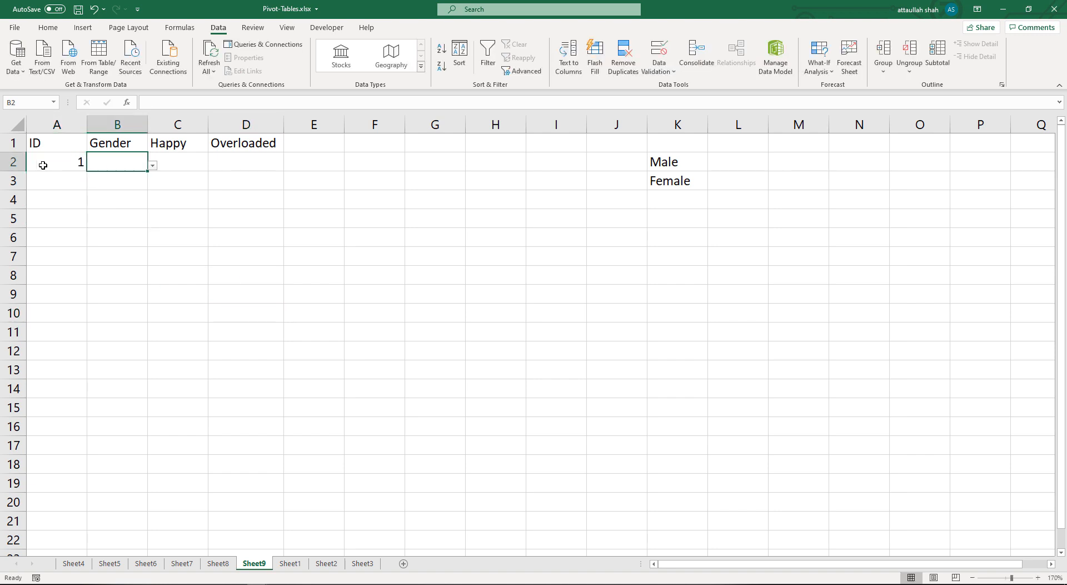
click(153, 165)
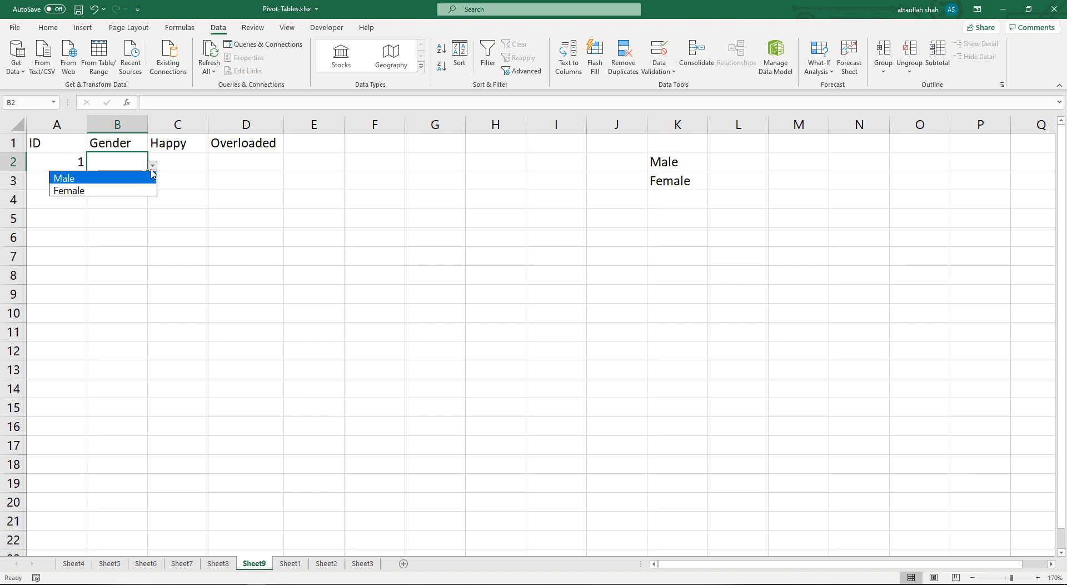
click(111, 191)
Fill the Gender column with Male in B3, Female in B4 and Male in B5.
click(115, 183)
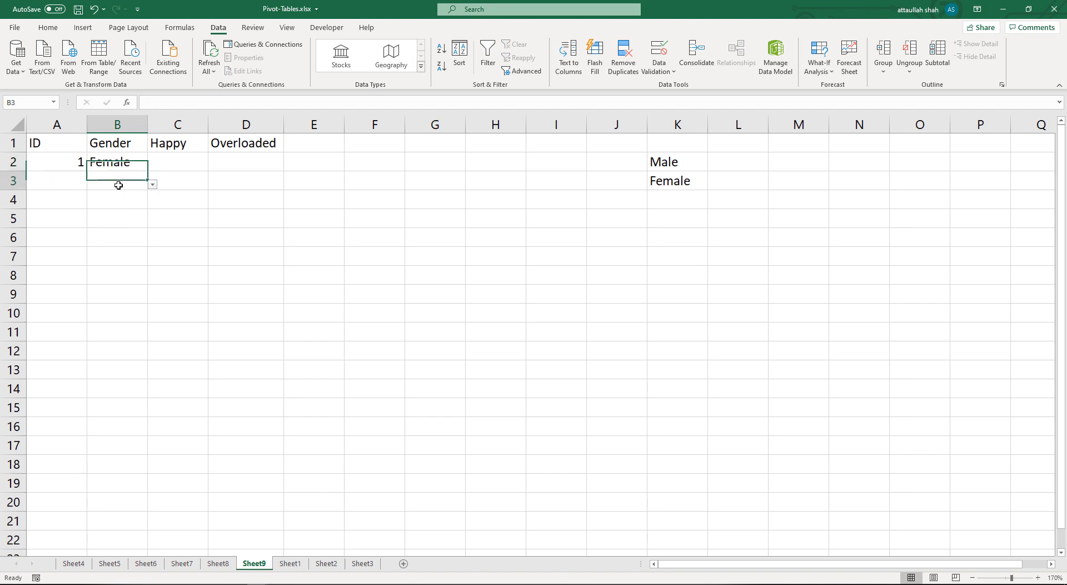
click(153, 185)
click(115, 197)
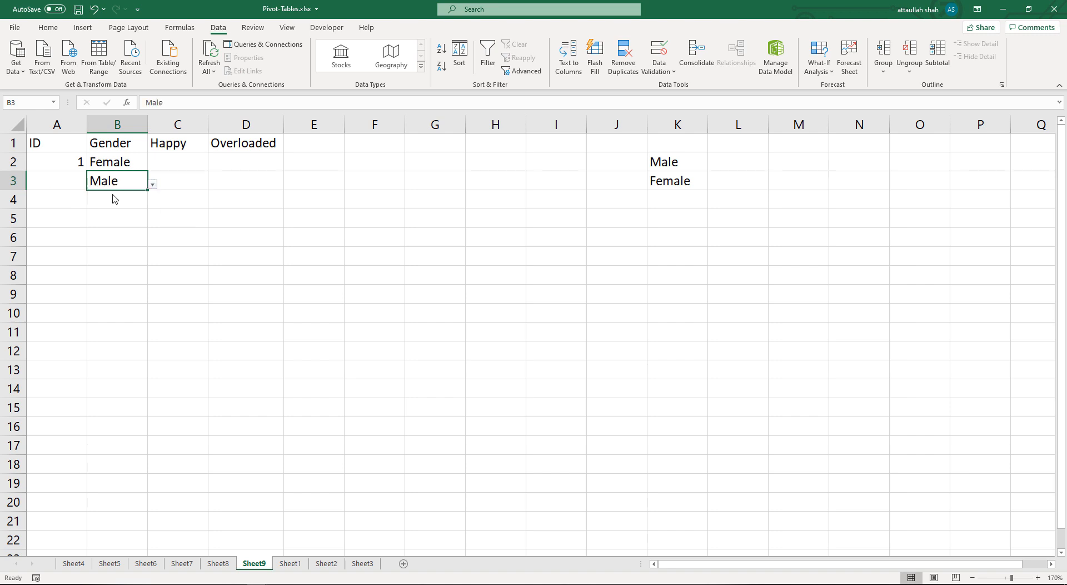
click(131, 204)
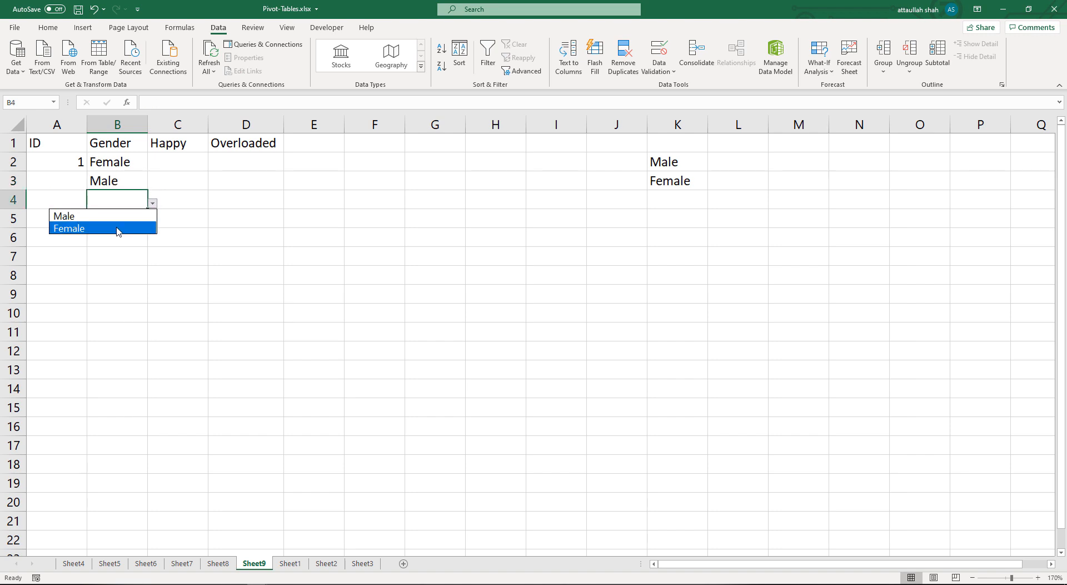
click(117, 227)
key(Return)
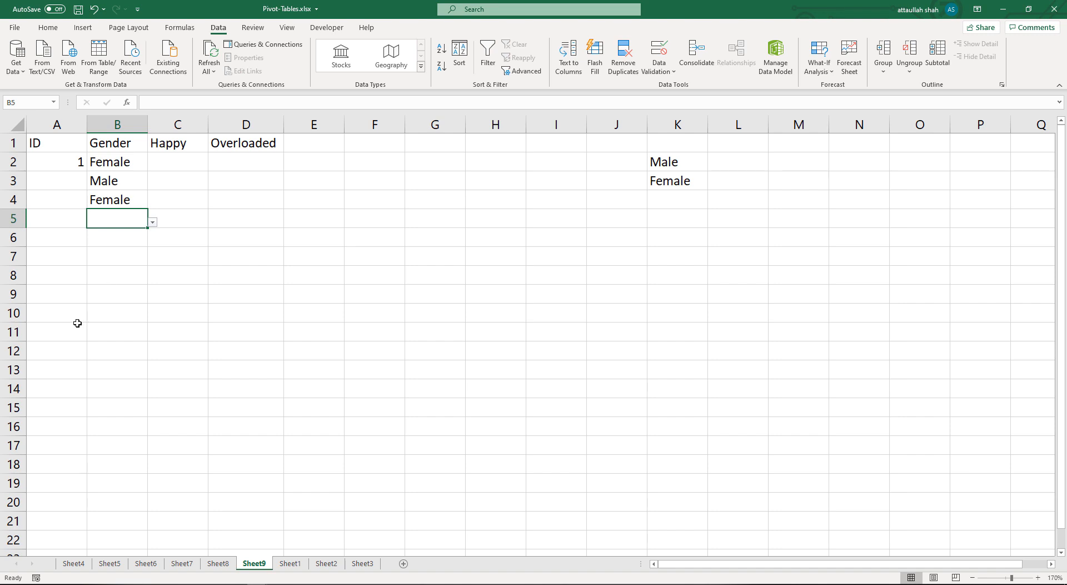
text(Male)
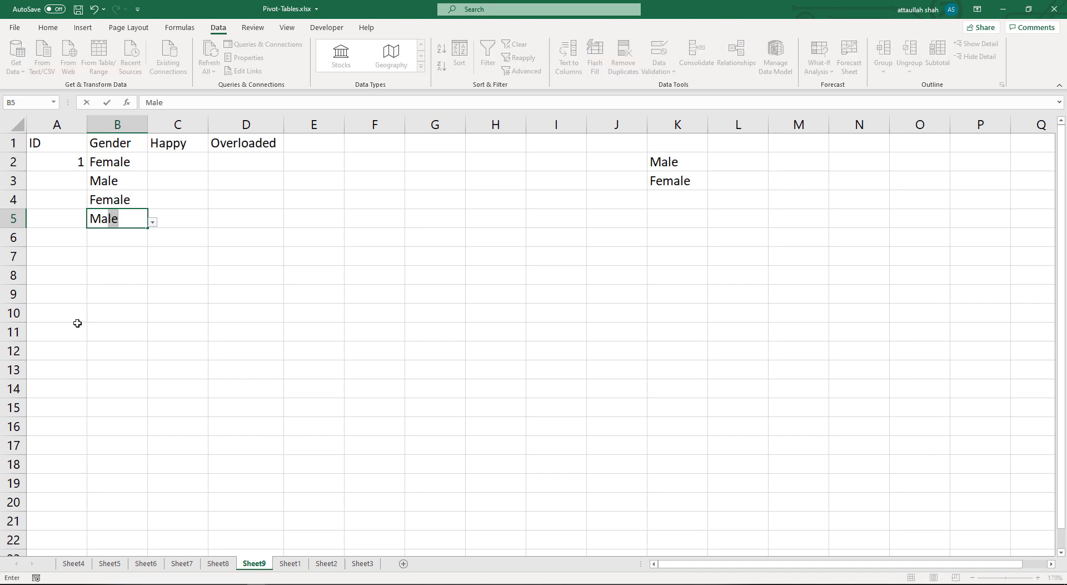
key(Return)
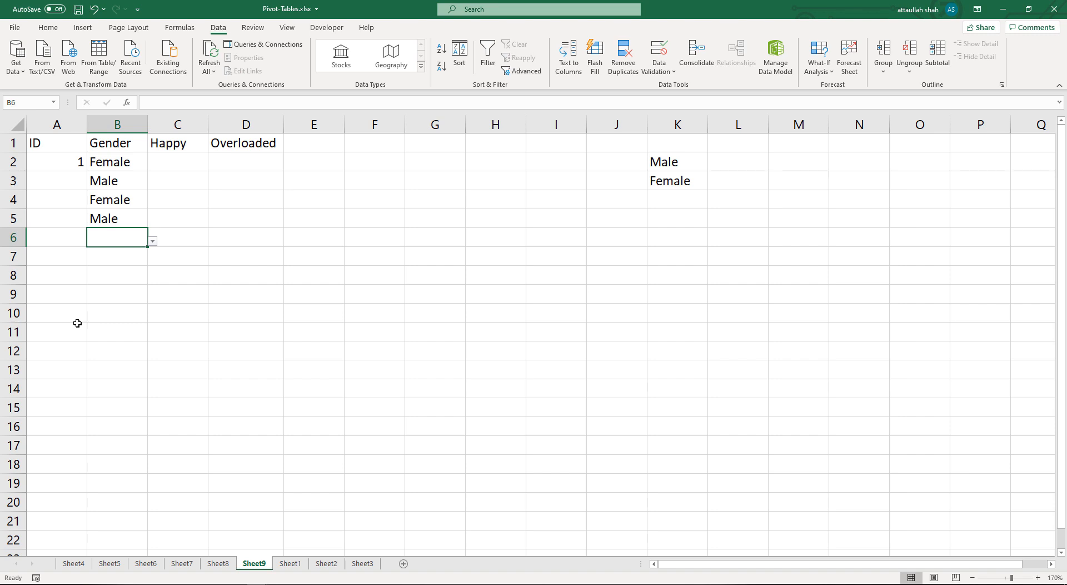
Try to enter the unlisted value males in cell B6 to test the validation, and cancel the entry.
text(m)
key(BackSpace)
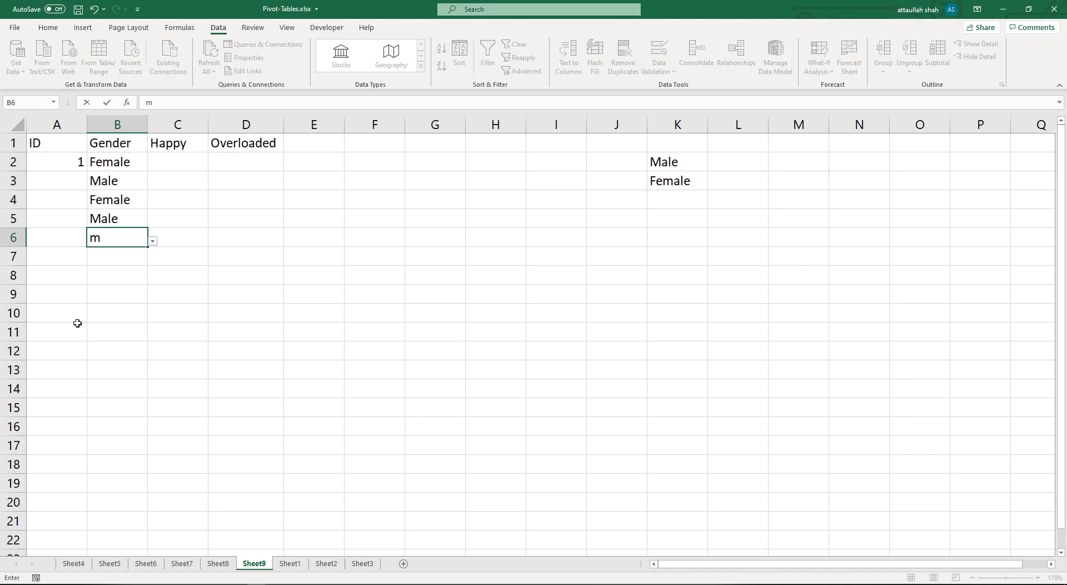
text(ales)
key(Return)
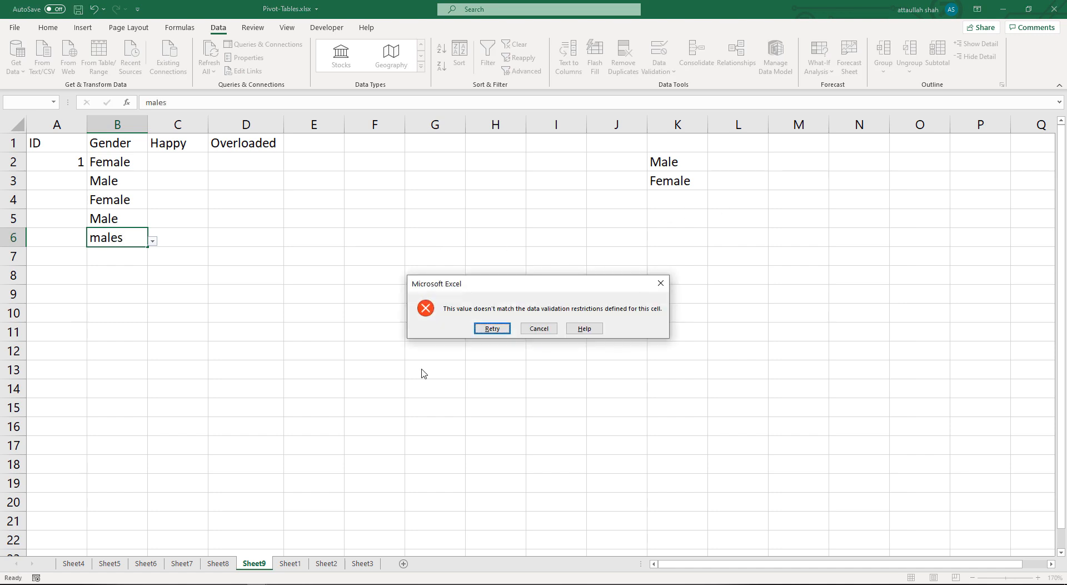
click(540, 328)
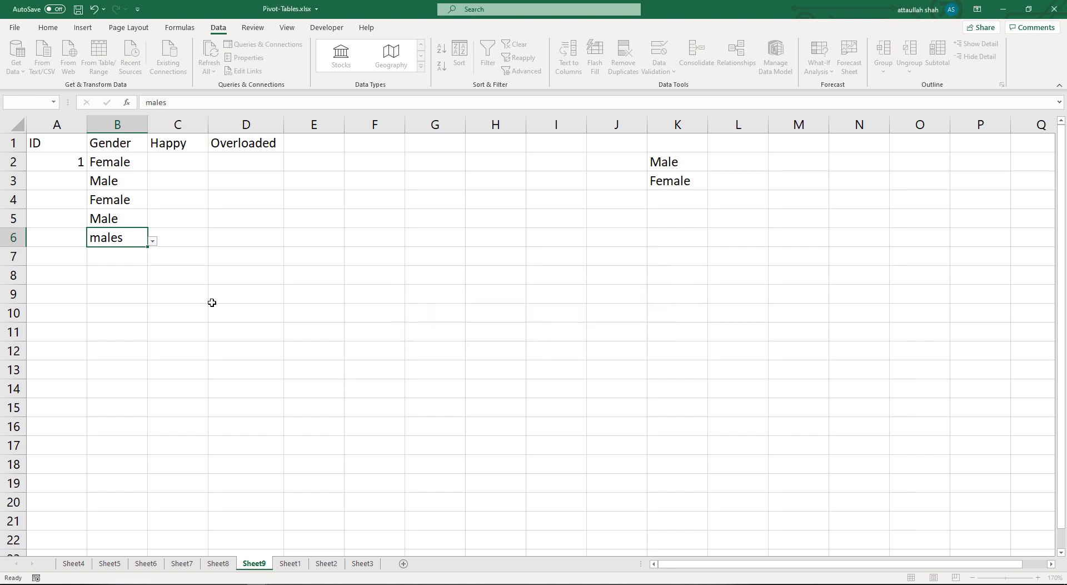
click(139, 279)
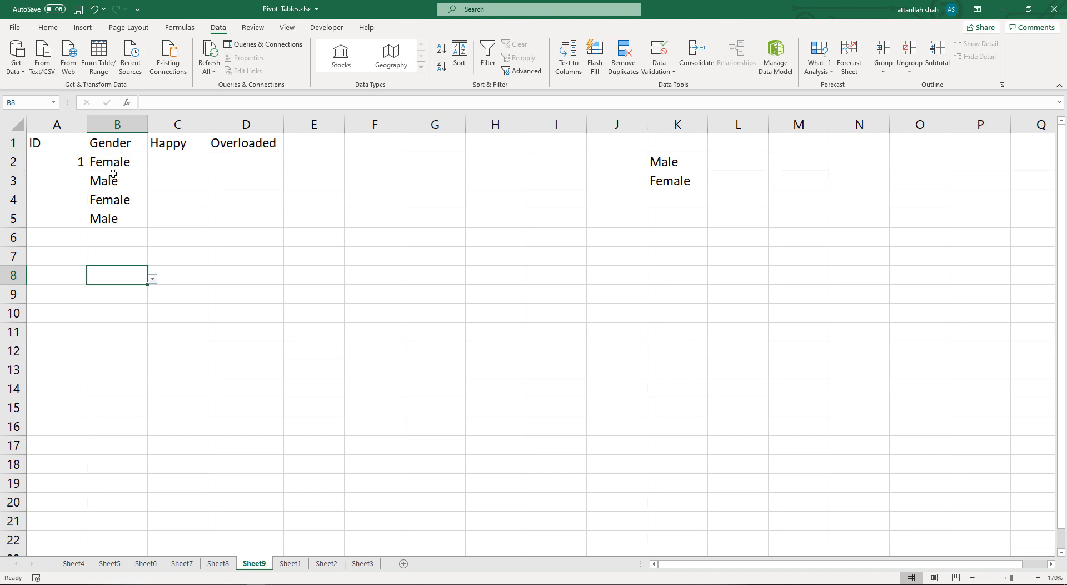
Enter the Happy options Not Happy at all in cell L2 and Somewhat unhappy in cell L3.
click(180, 161)
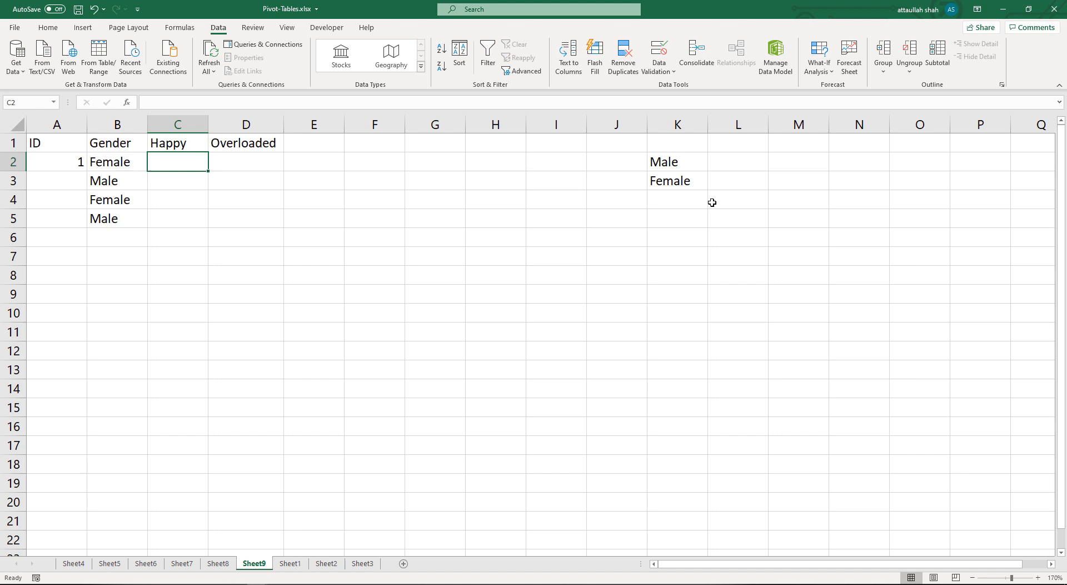
click(741, 169)
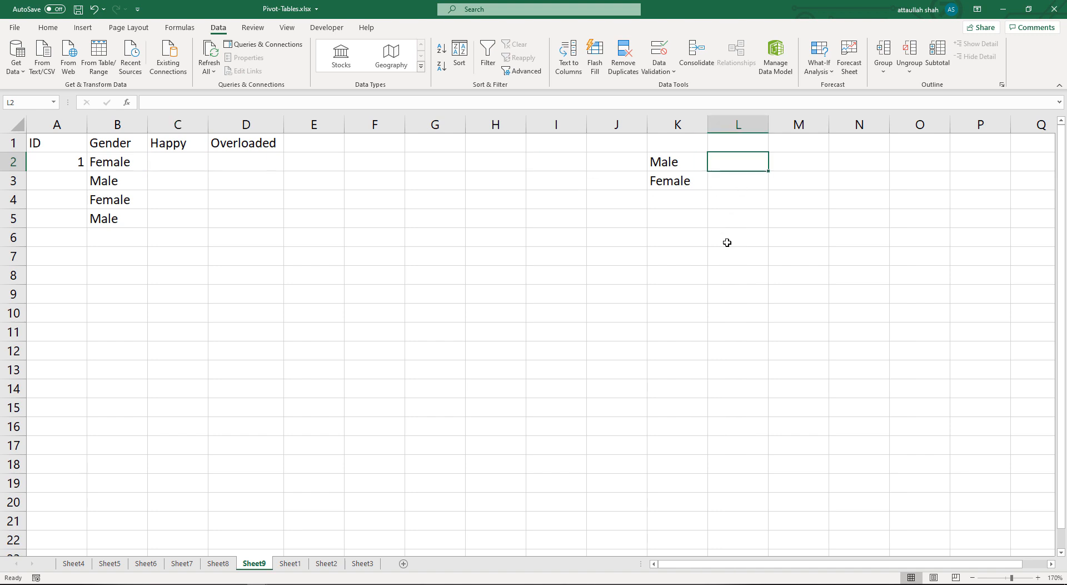
text(N)
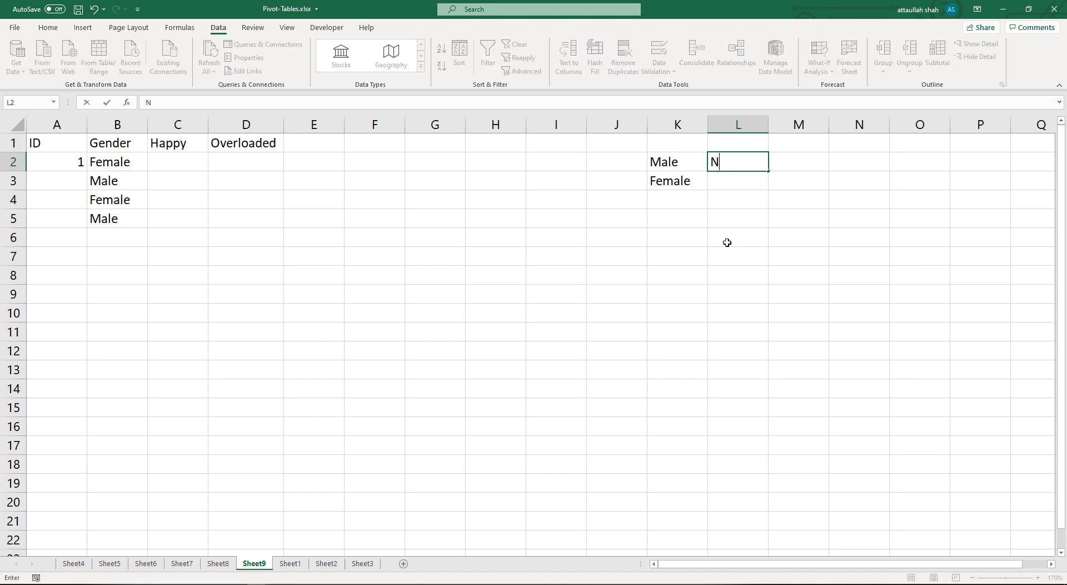
text(o  Happy at all)
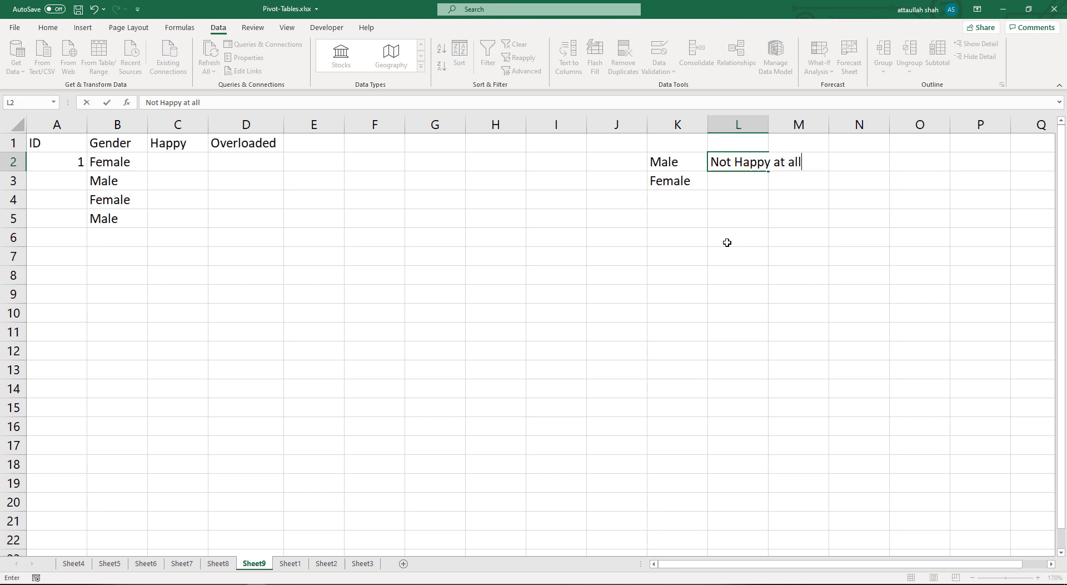
key(Return)
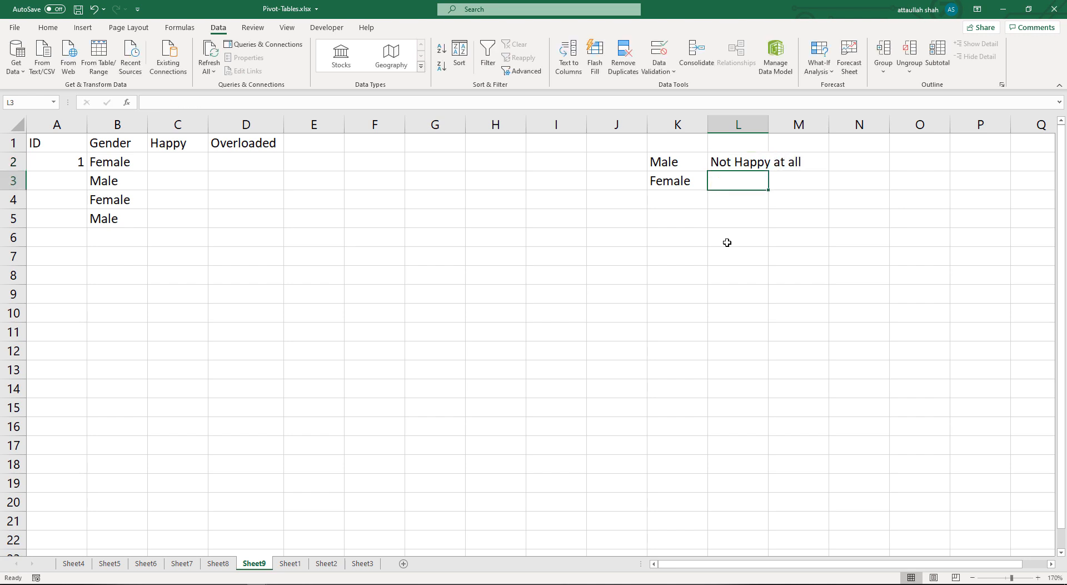
text(Somewhat)
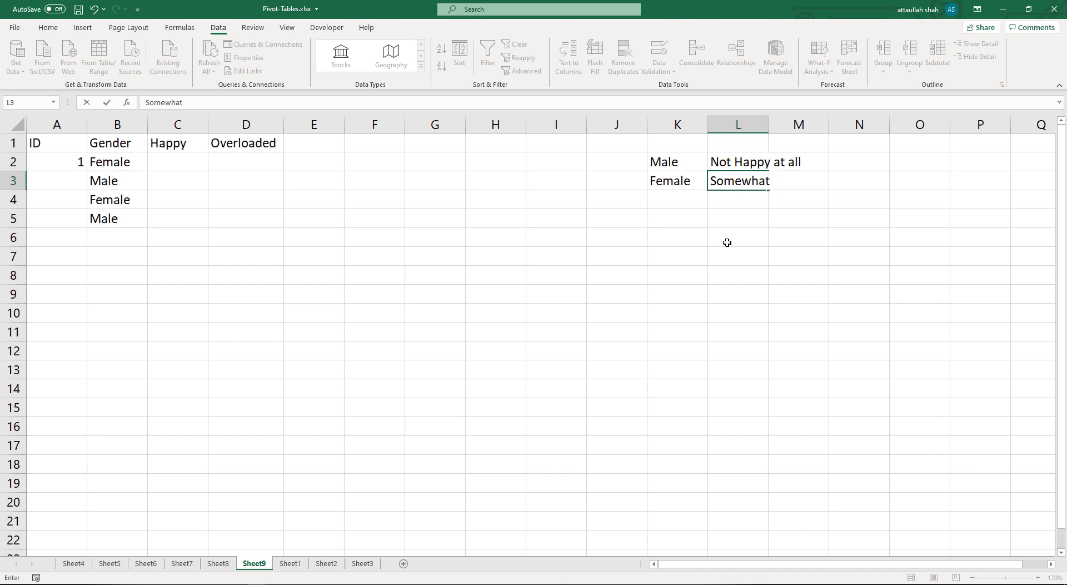
text( unhappy)
key(Return)
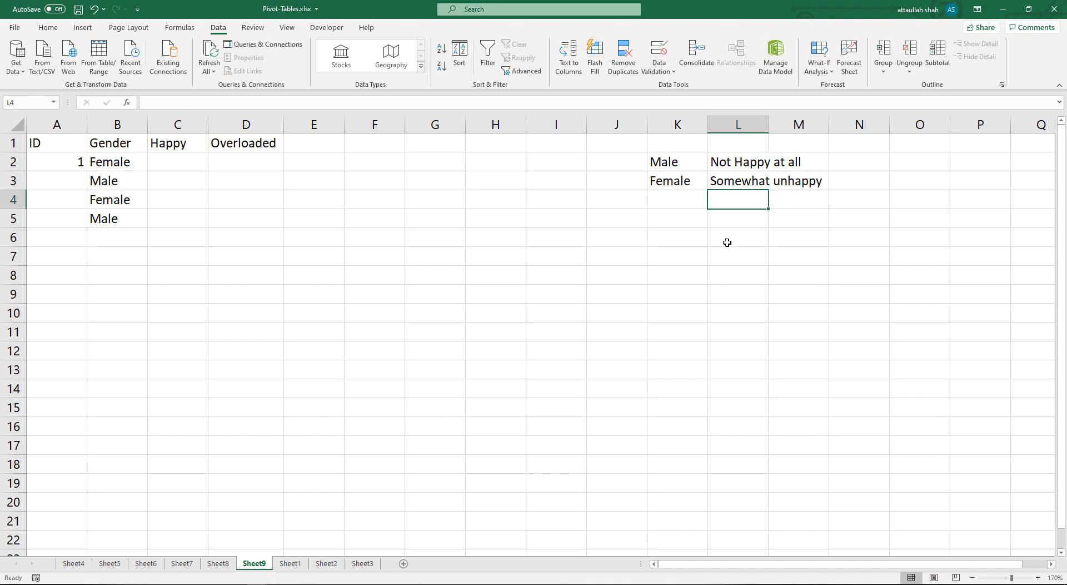
Enter the Happy option Not Sure in cell L4.
text(Ha)
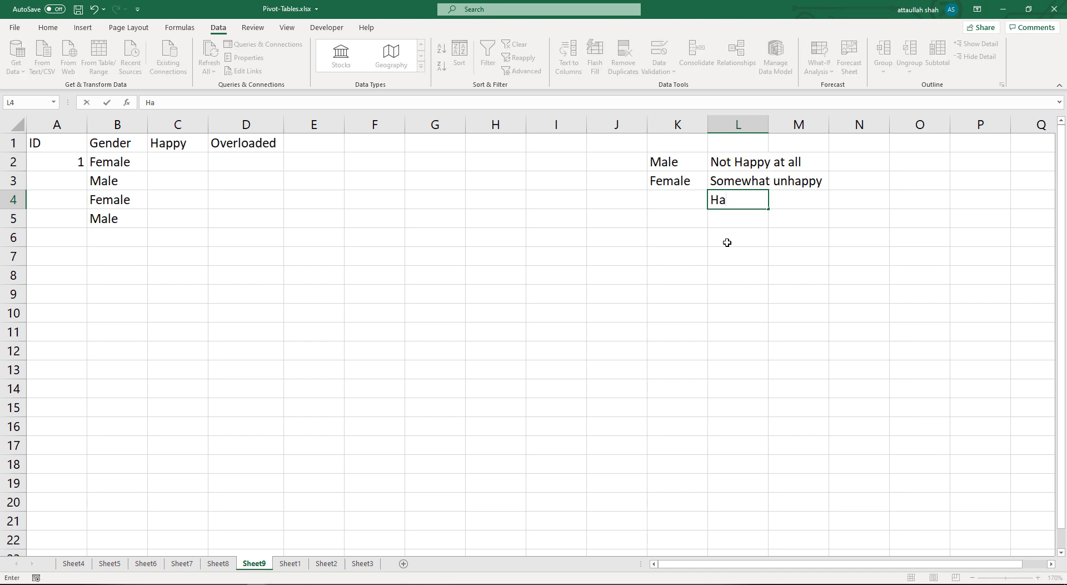
key(BackSpace)
key(BackSpace)
text(Not Suyre)
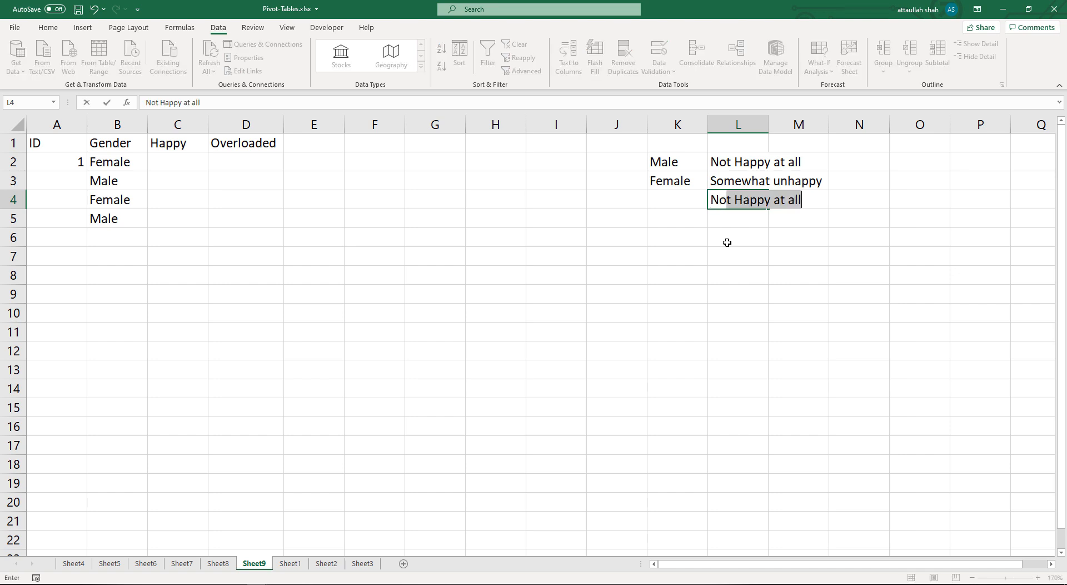
key(BackSpace)
key(BackSpace)
key(BackSpace)
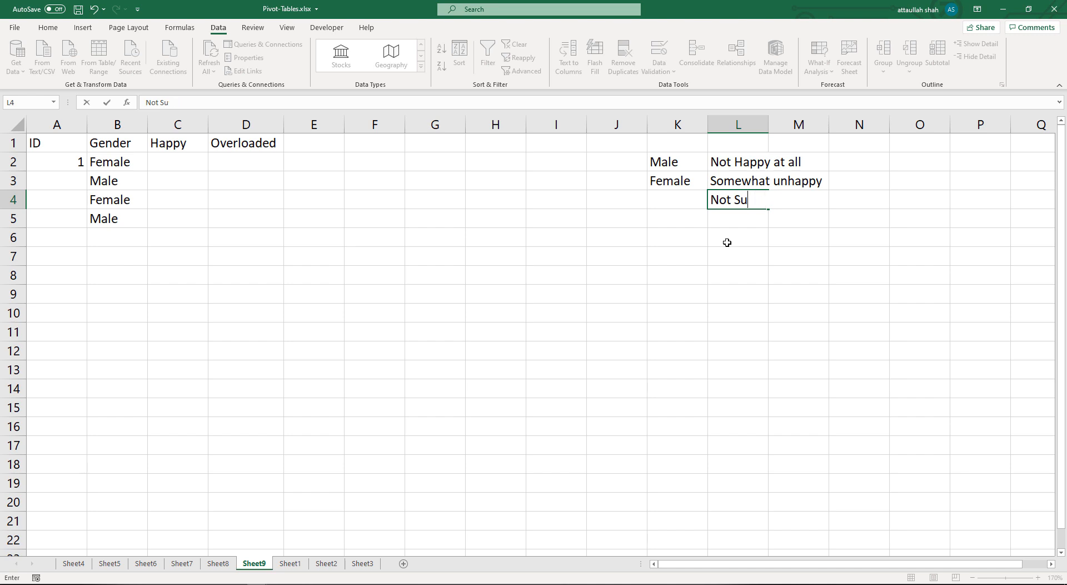
text(re)
key(Return)
Enter Happy in cell L5 and Very Happy in cell L6, and widen column L to fit the options.
key(ctrl+d)
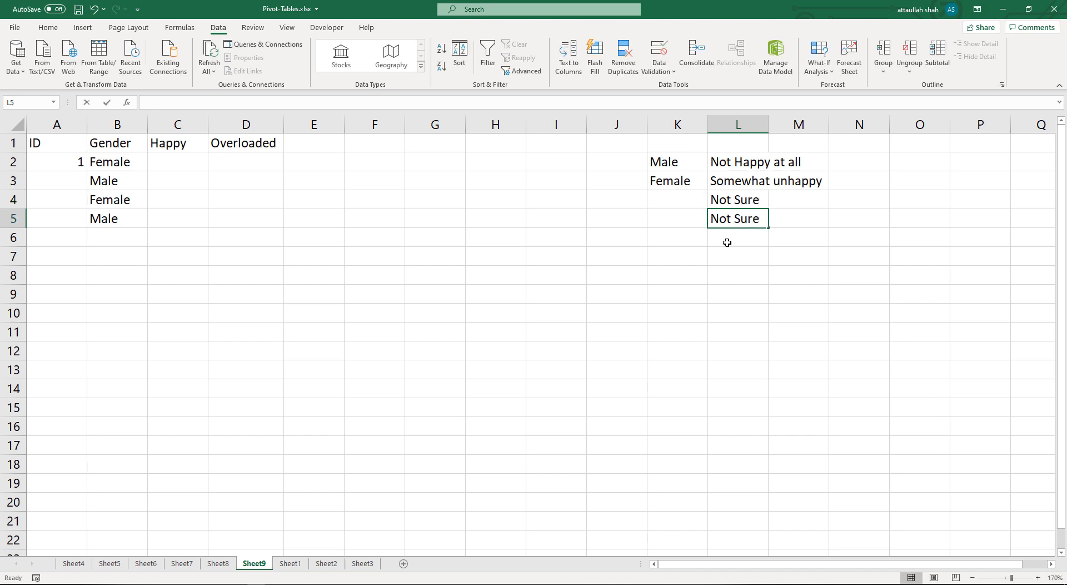
text(Happy)
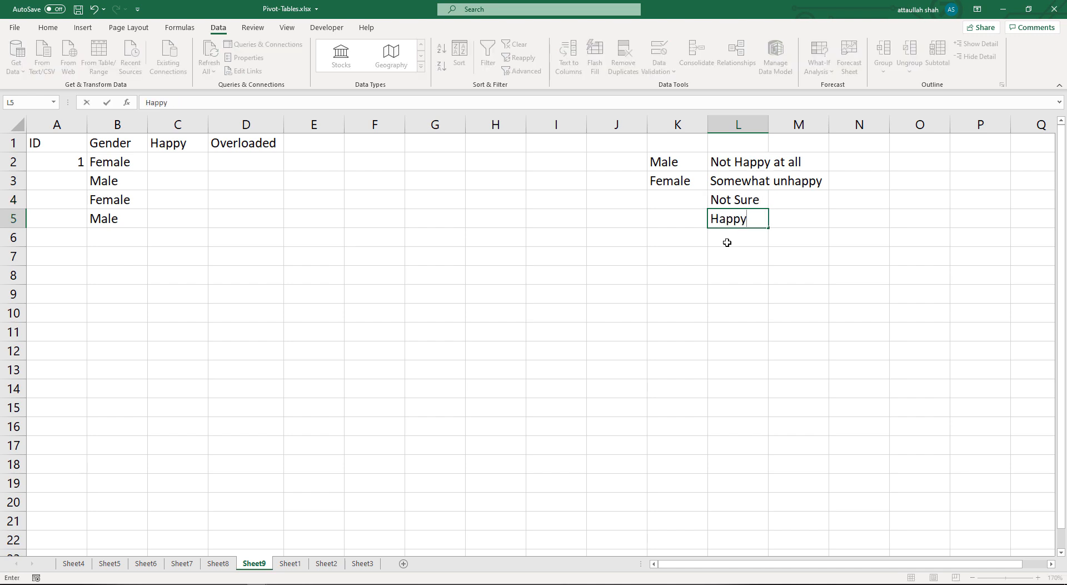
key(Return)
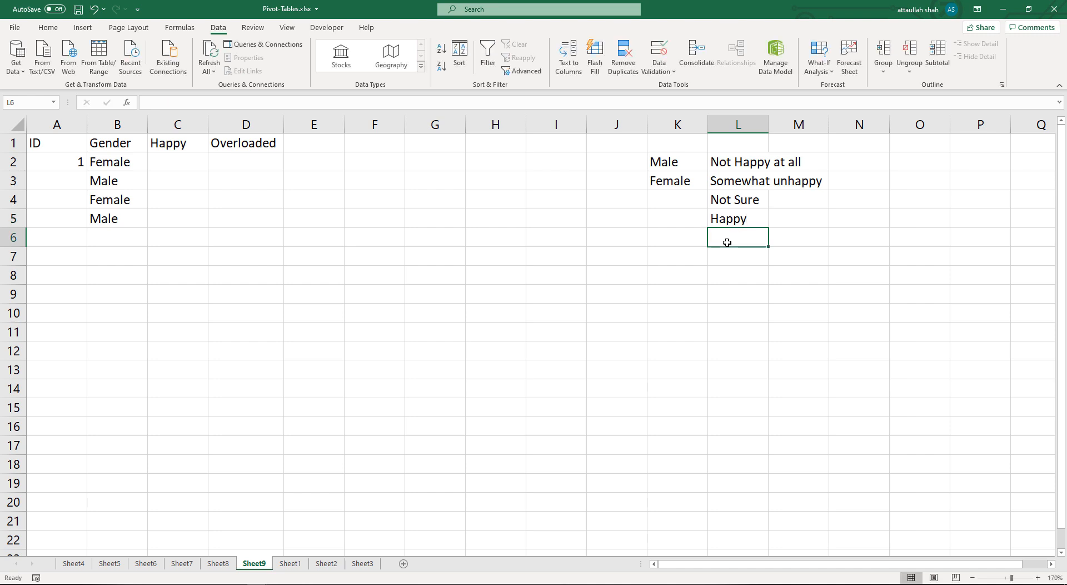
text(Very )
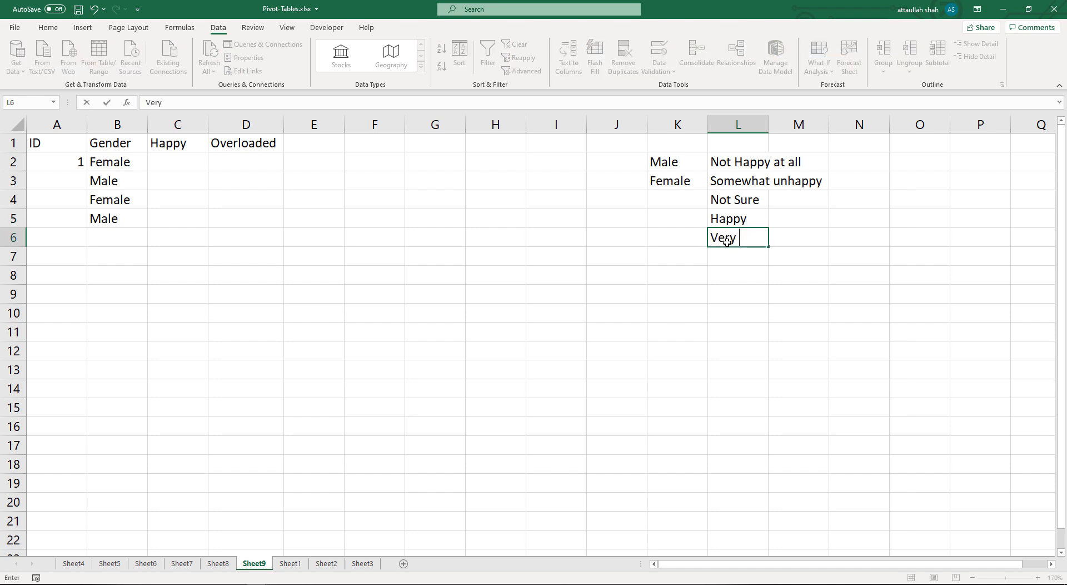
text(Happy)
key(Return)
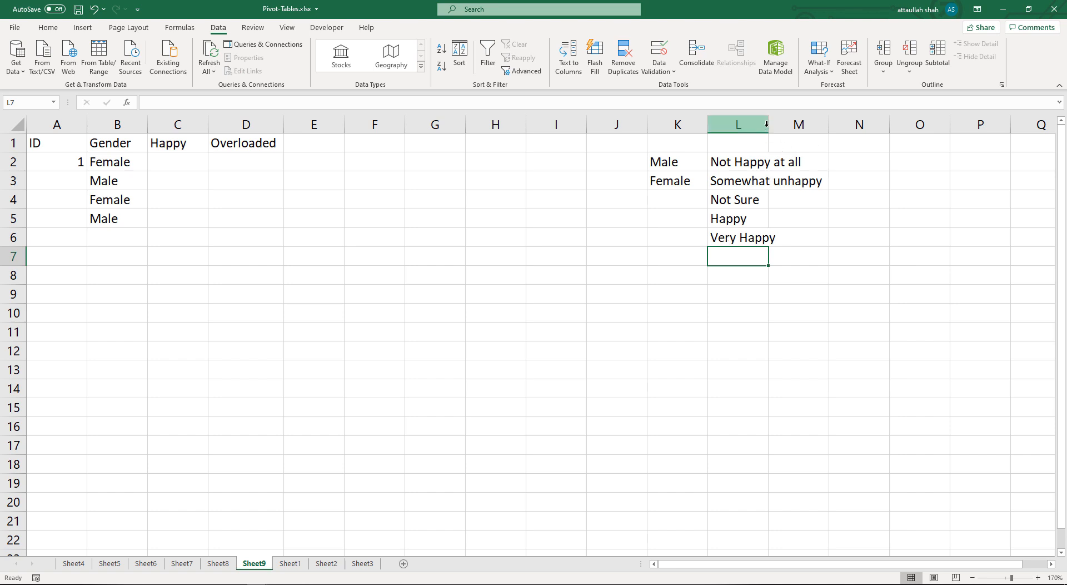
drag(767, 124, 833, 124)
click(902, 382)
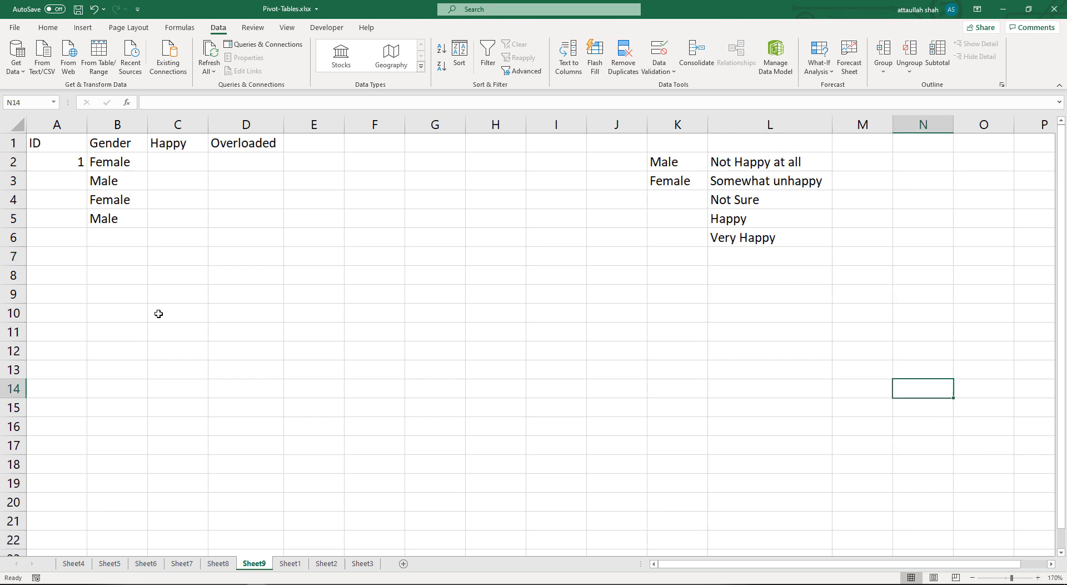
Apply list data validation to the Happy column from C2 down, using cells L2:L6 as the source.
click(180, 125)
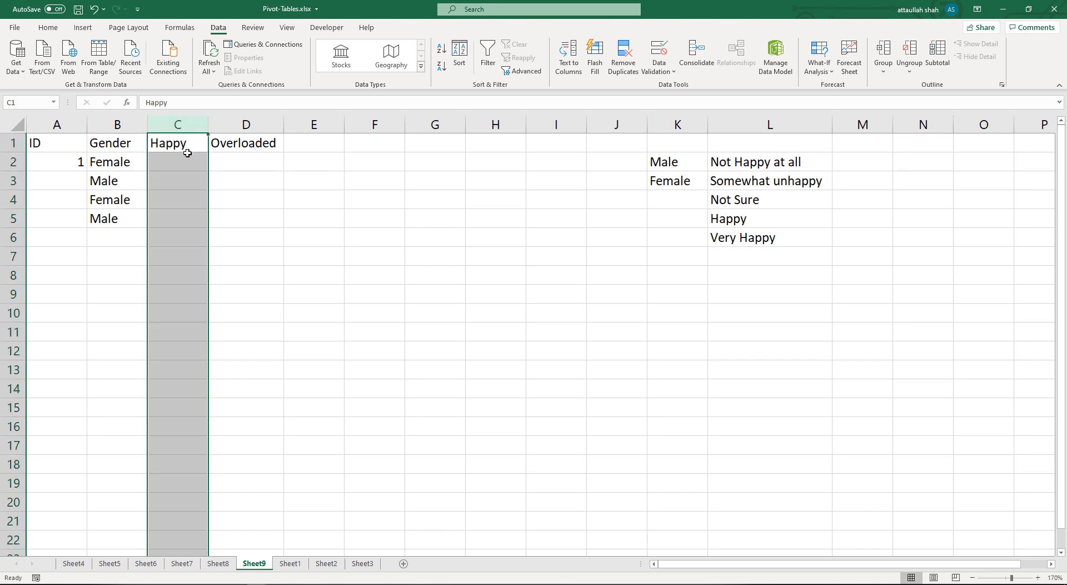
key(Return)
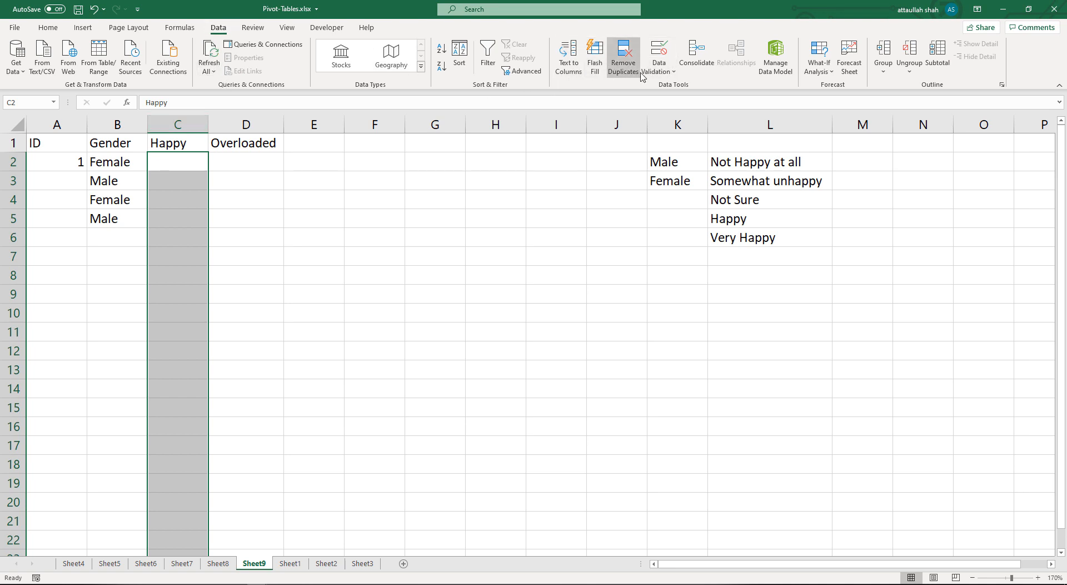
click(657, 74)
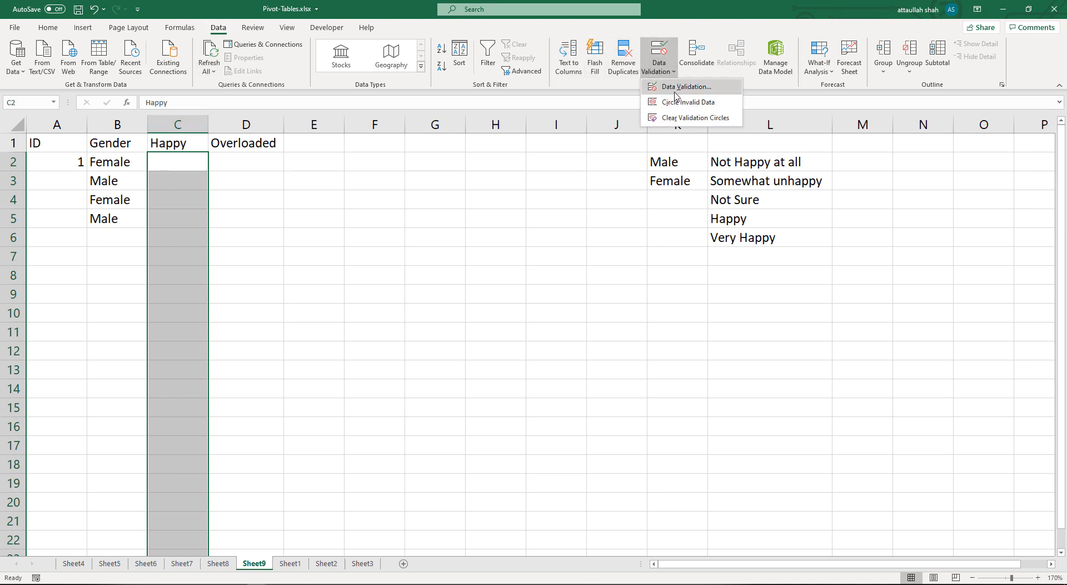
click(676, 86)
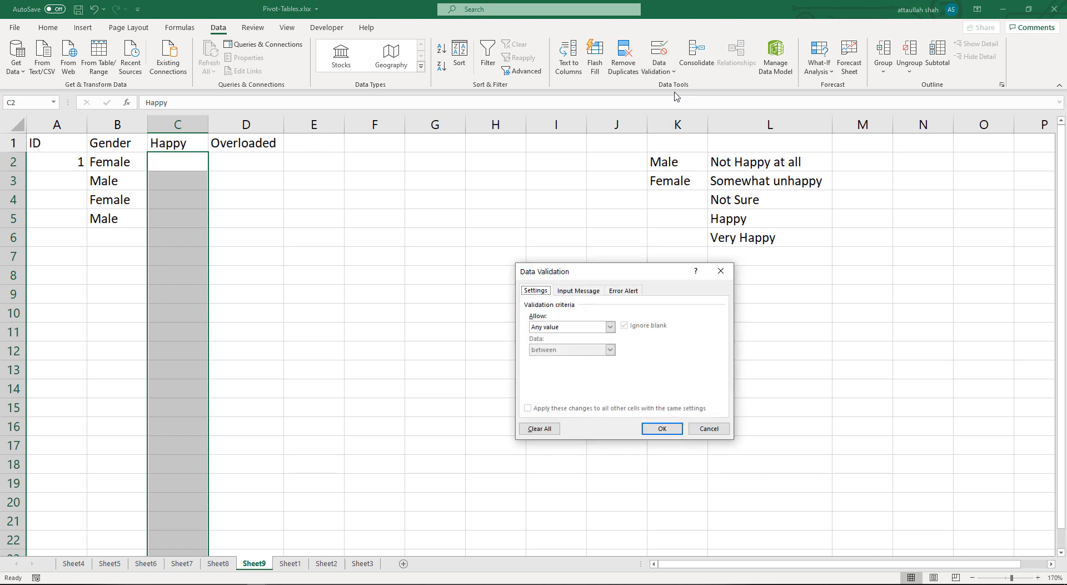
click(554, 328)
click(542, 359)
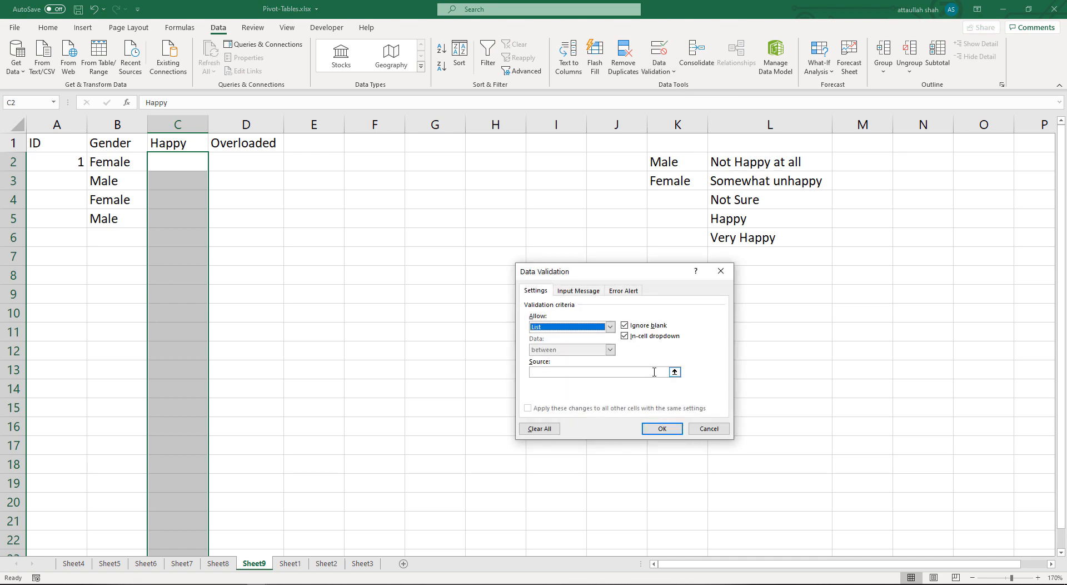
click(674, 372)
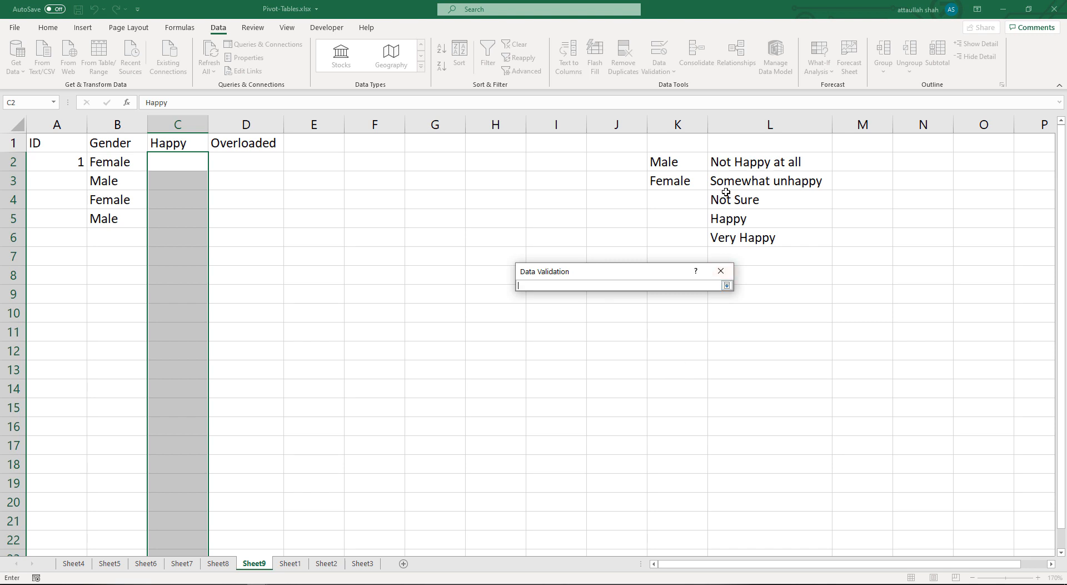
drag(740, 165, 757, 240)
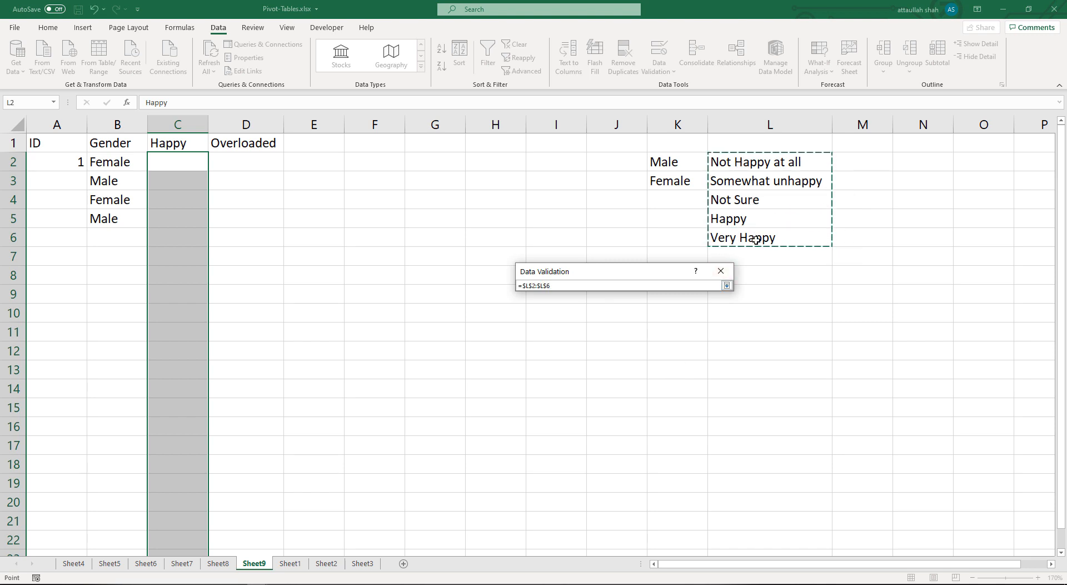
click(727, 286)
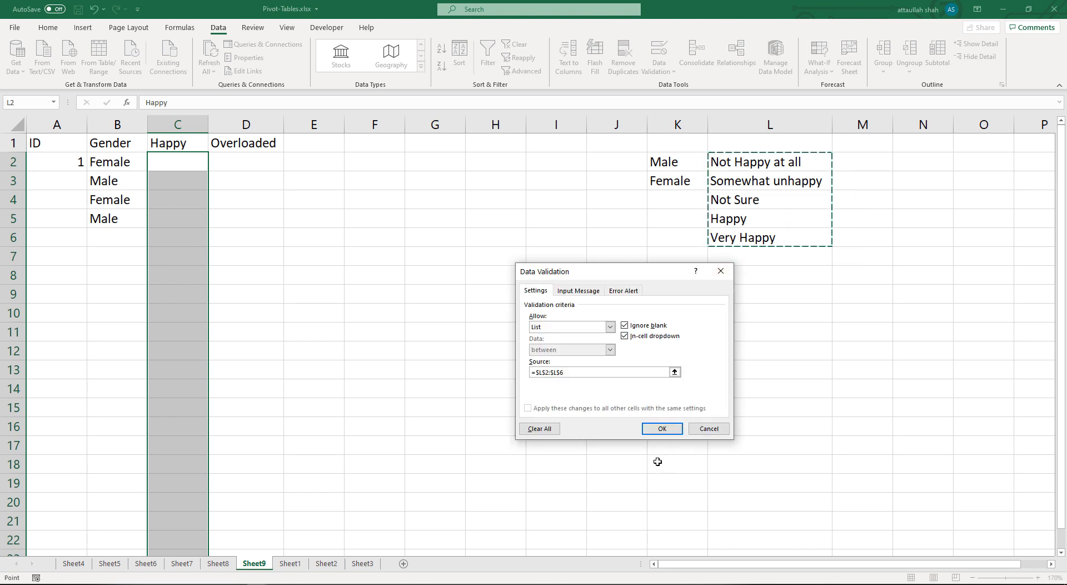
click(670, 433)
click(318, 299)
Choose Not Happy at all in cell C2 and Very Happy in cell C3 from the validation list.
click(174, 164)
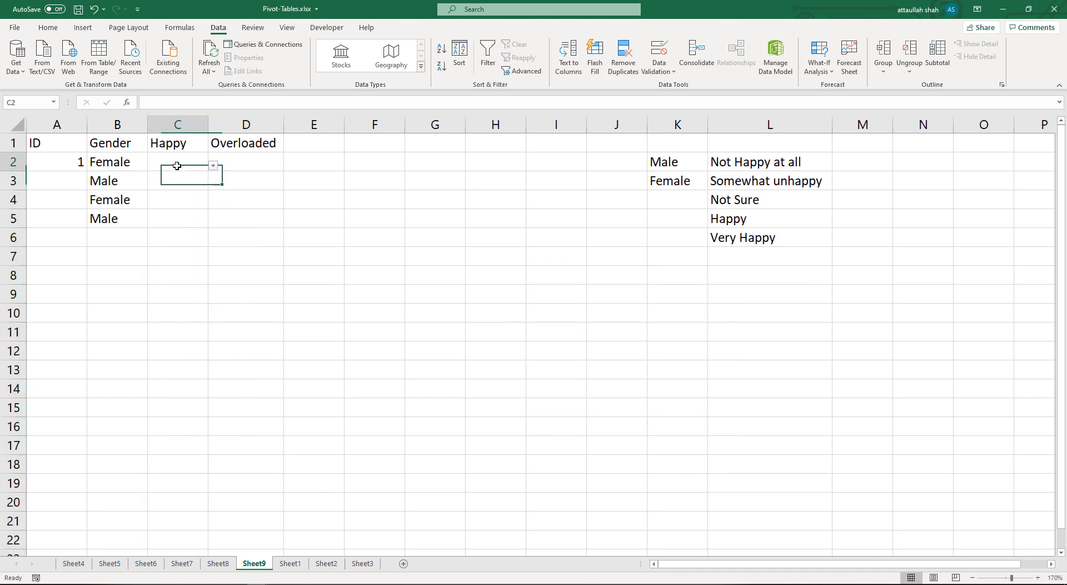
click(214, 165)
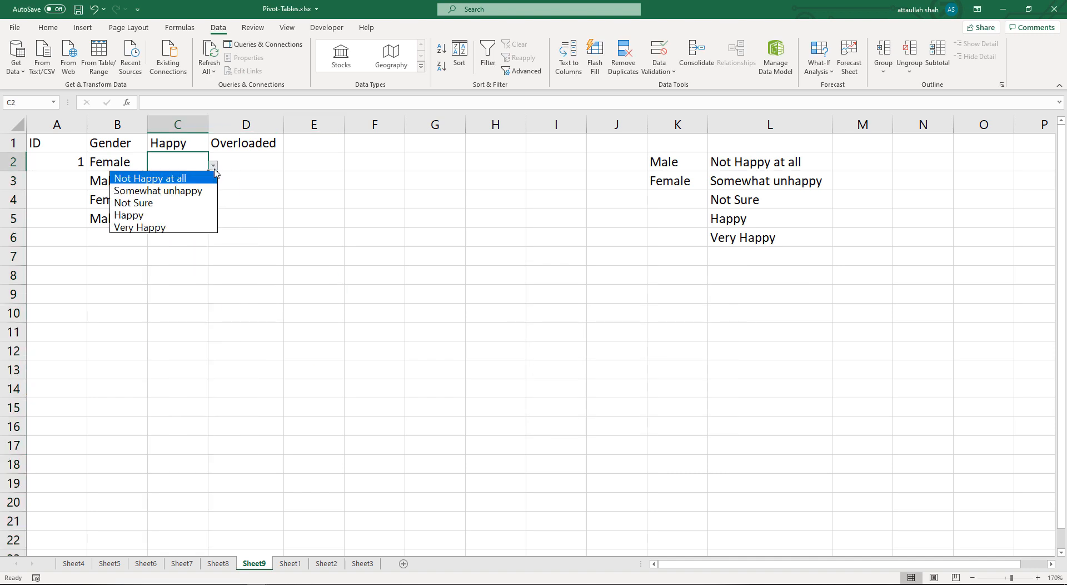
click(177, 183)
click(183, 180)
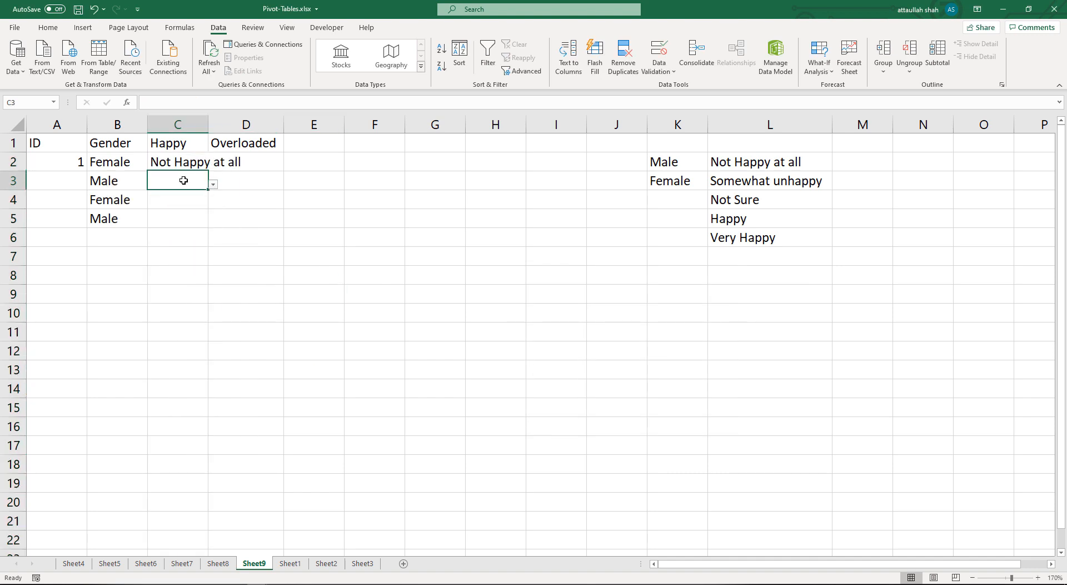
click(214, 185)
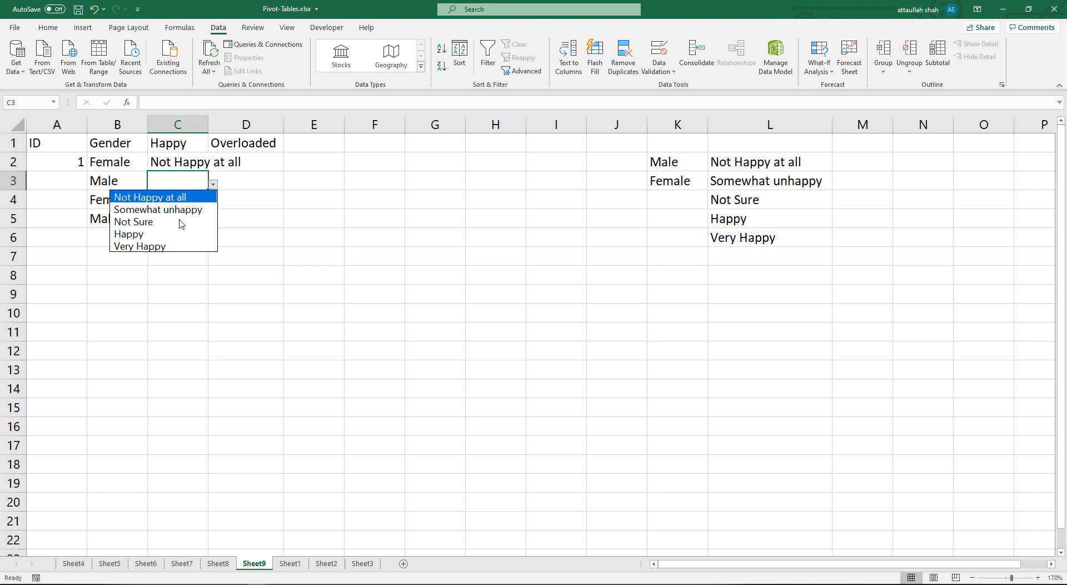
click(144, 244)
Choose Happy in cell C4 and Not Sure in cell C5 from the validation list.
click(175, 204)
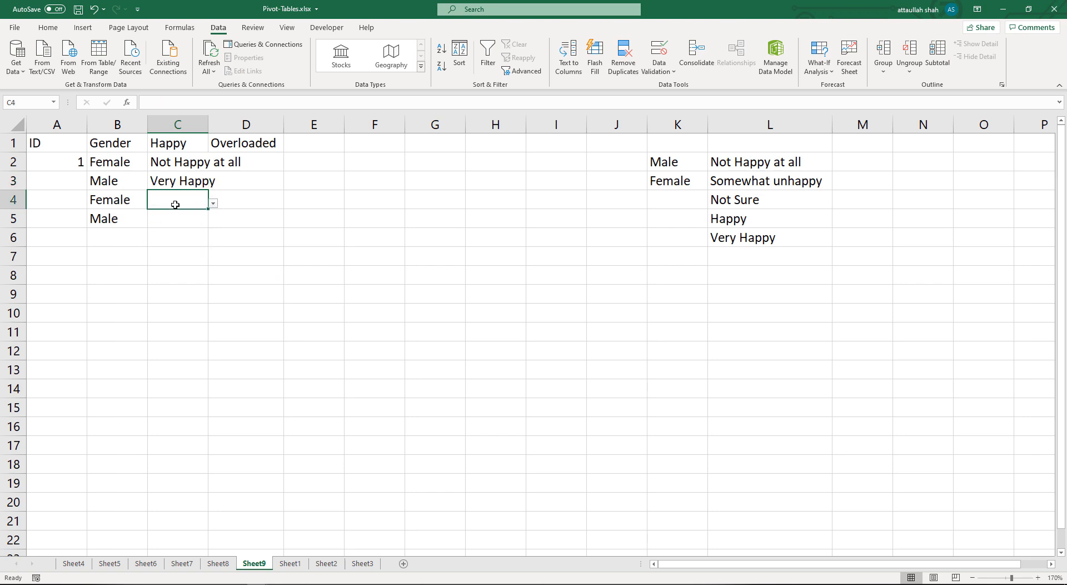
click(213, 204)
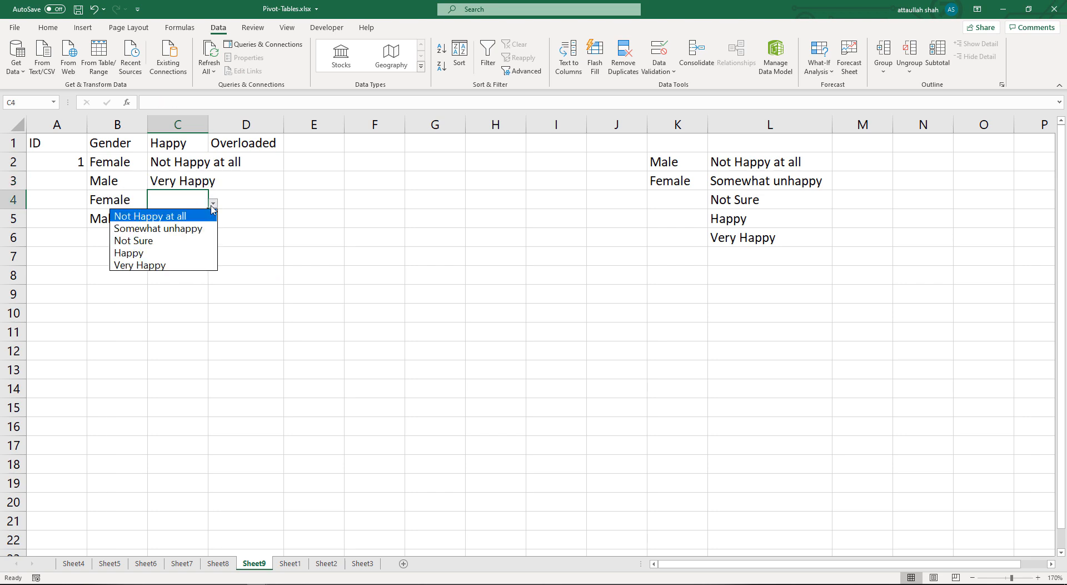
click(150, 251)
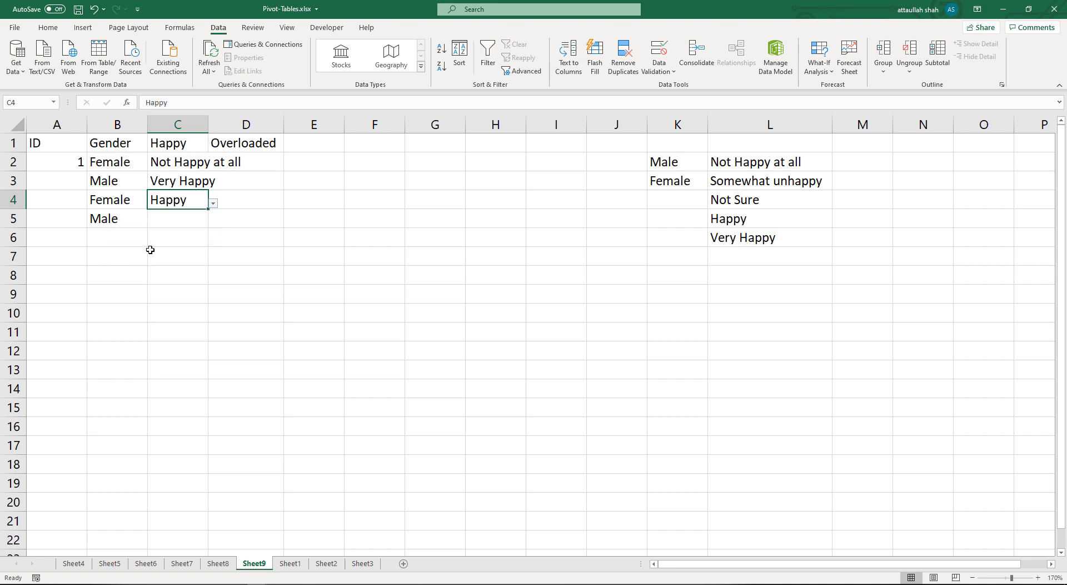
click(172, 218)
click(213, 222)
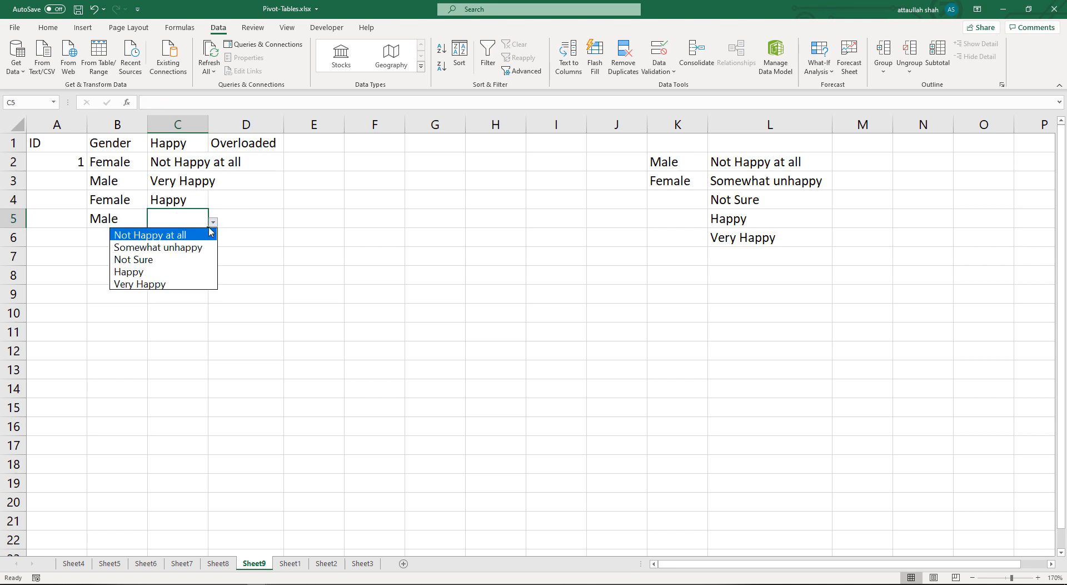
click(133, 259)
Autofit the width of the Happy column to its entries.
click(163, 282)
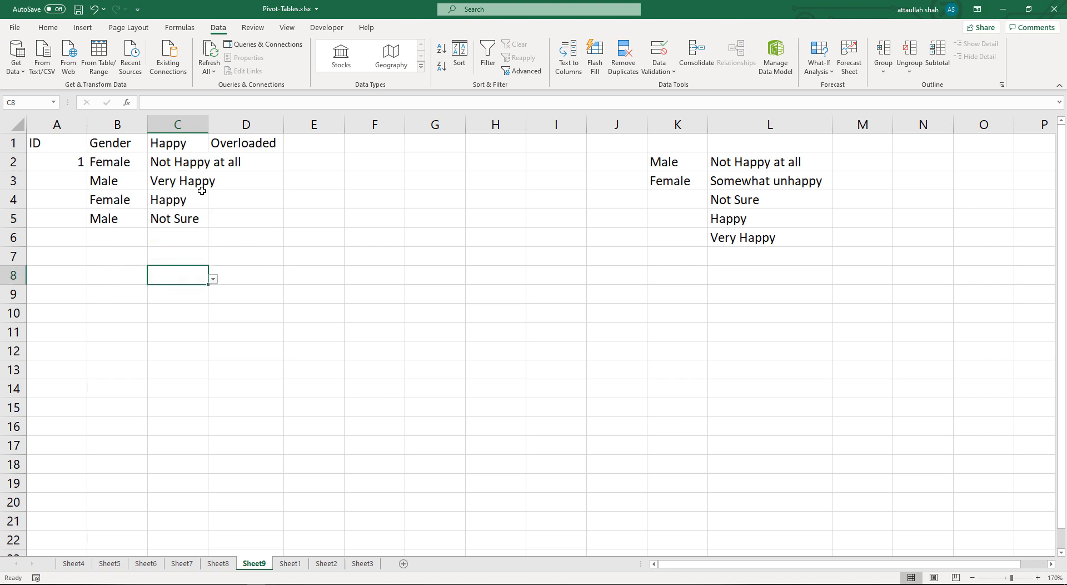
double_click(209, 124)
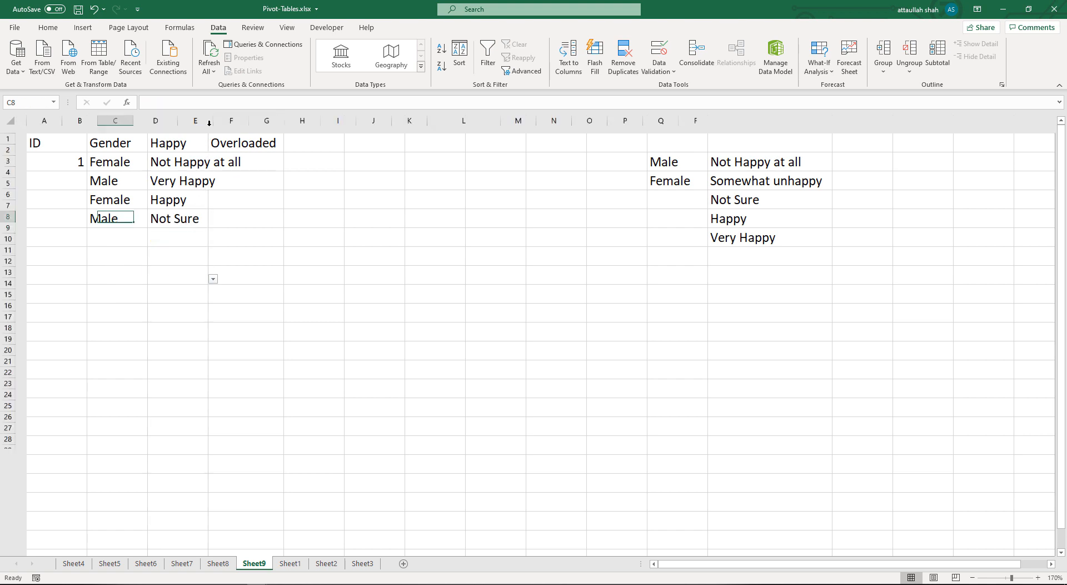
click(295, 239)
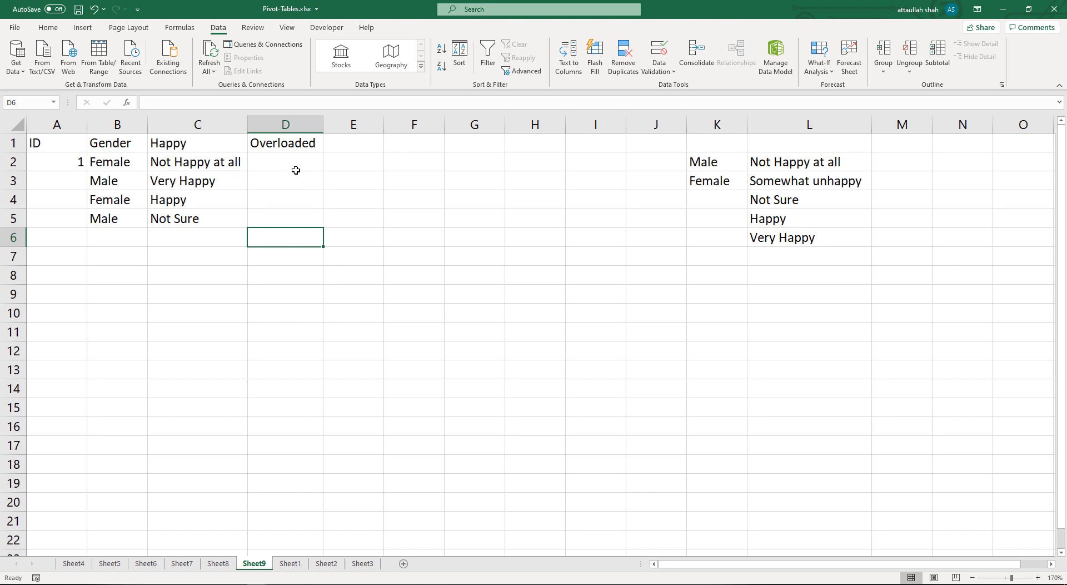
Apply whole-number data validation to the Overloaded column from D2 down, using the between condition with a minimum of 0.
drag(290, 162, 297, 218)
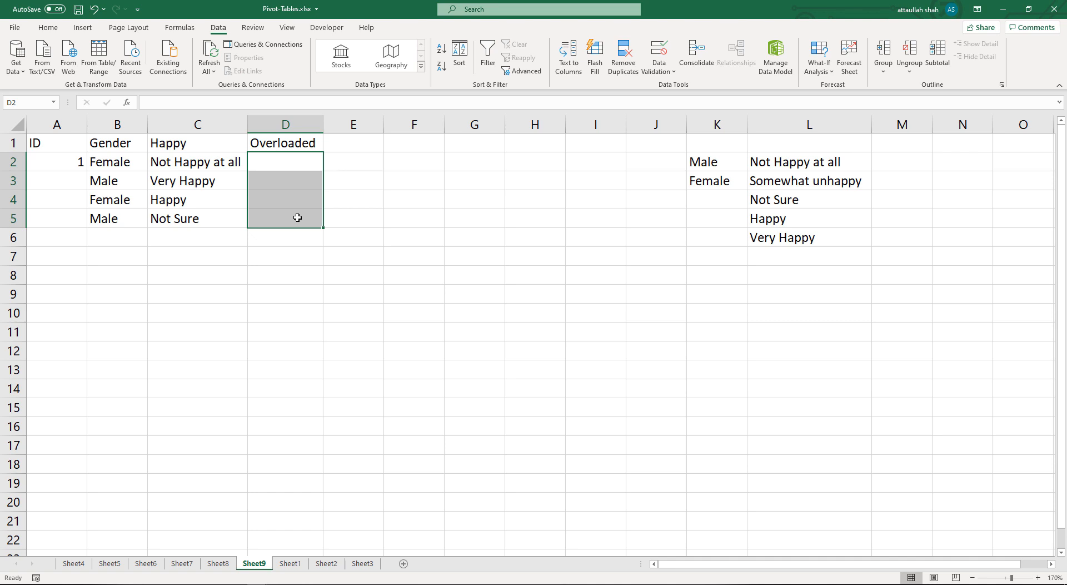
click(279, 129)
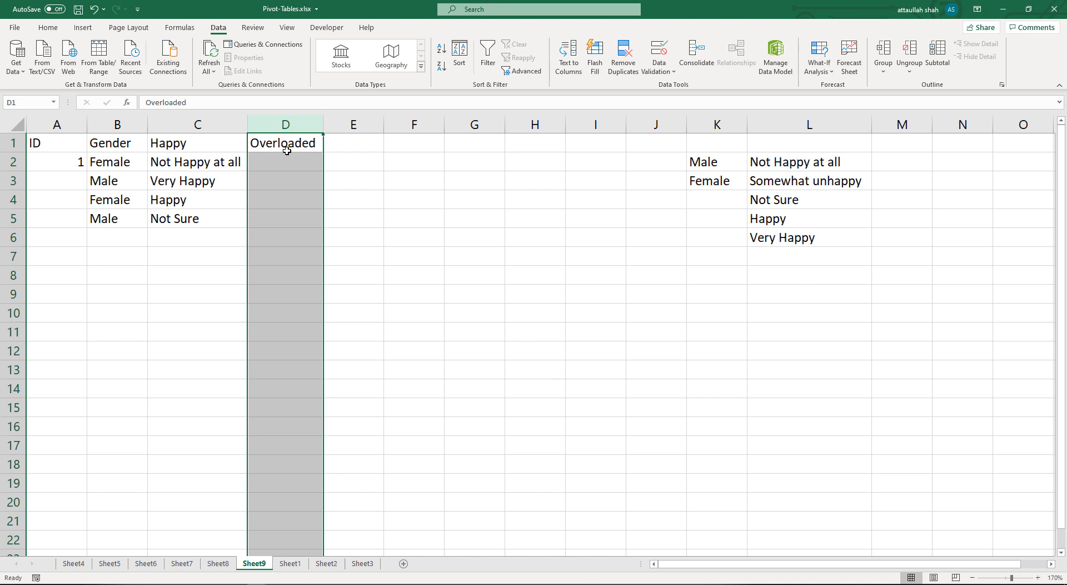
key(Return)
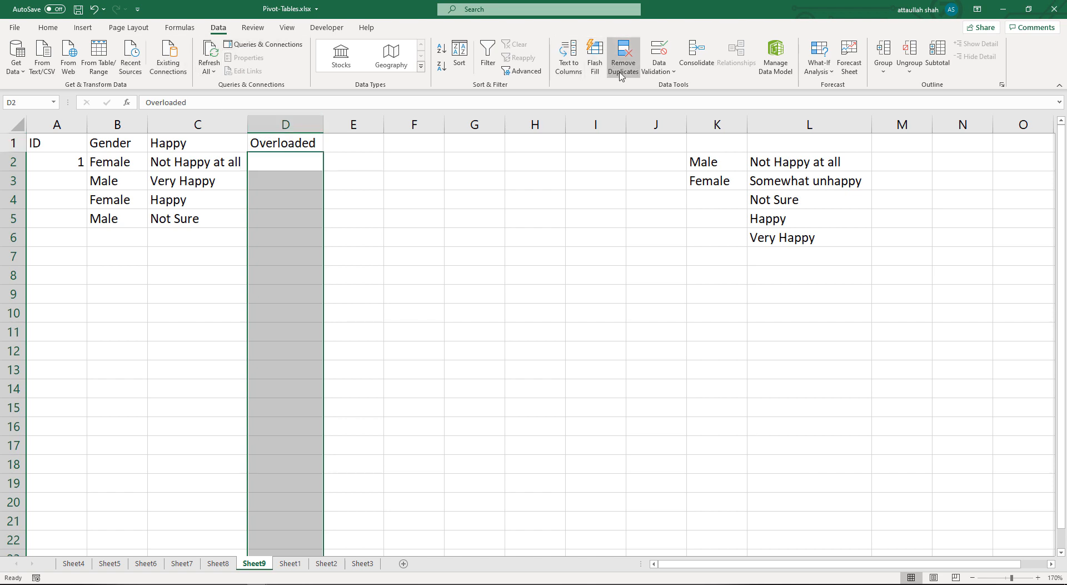
click(659, 69)
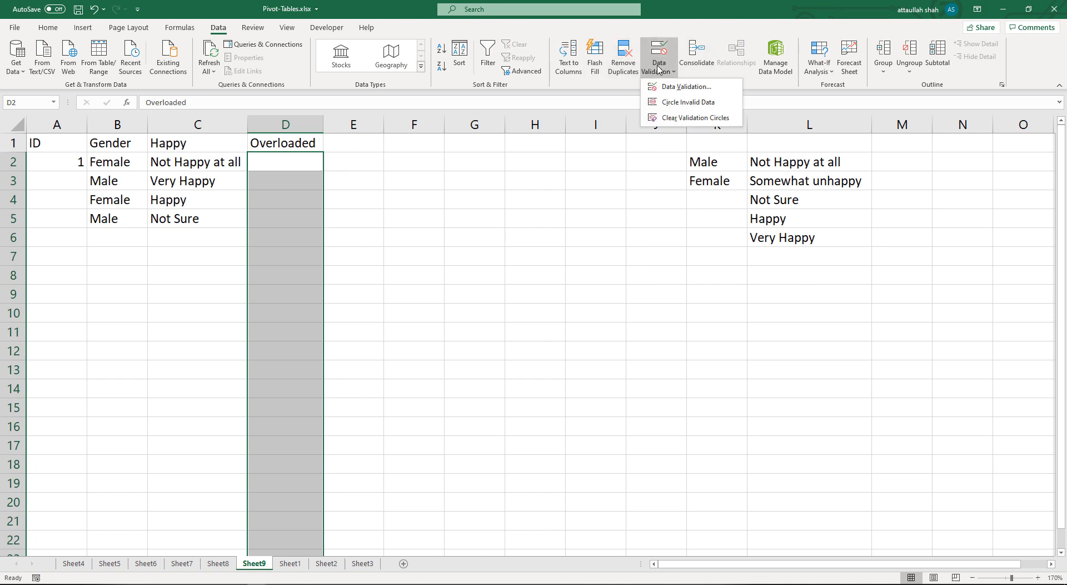
click(667, 87)
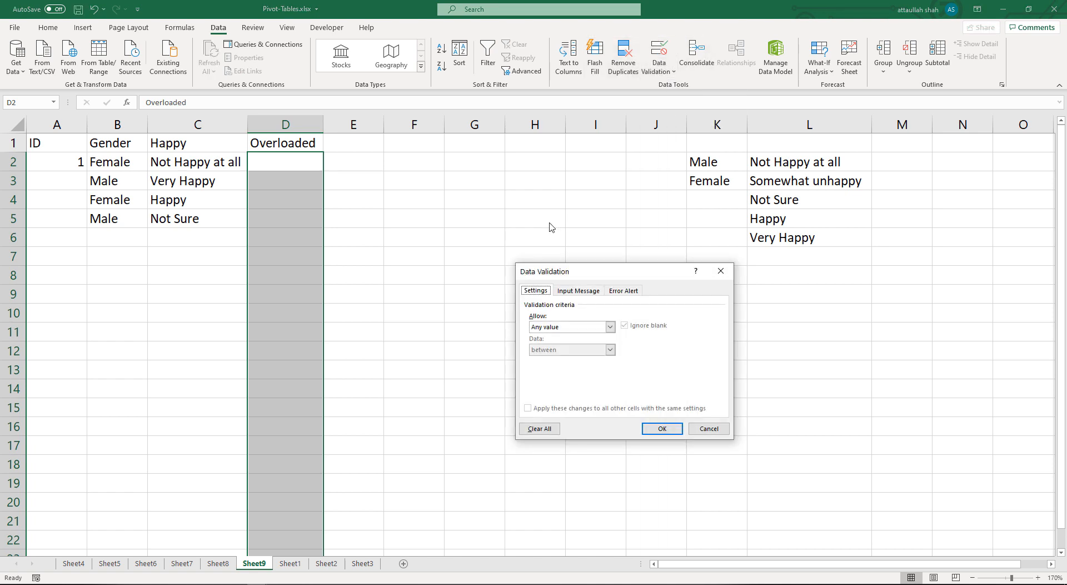
click(556, 327)
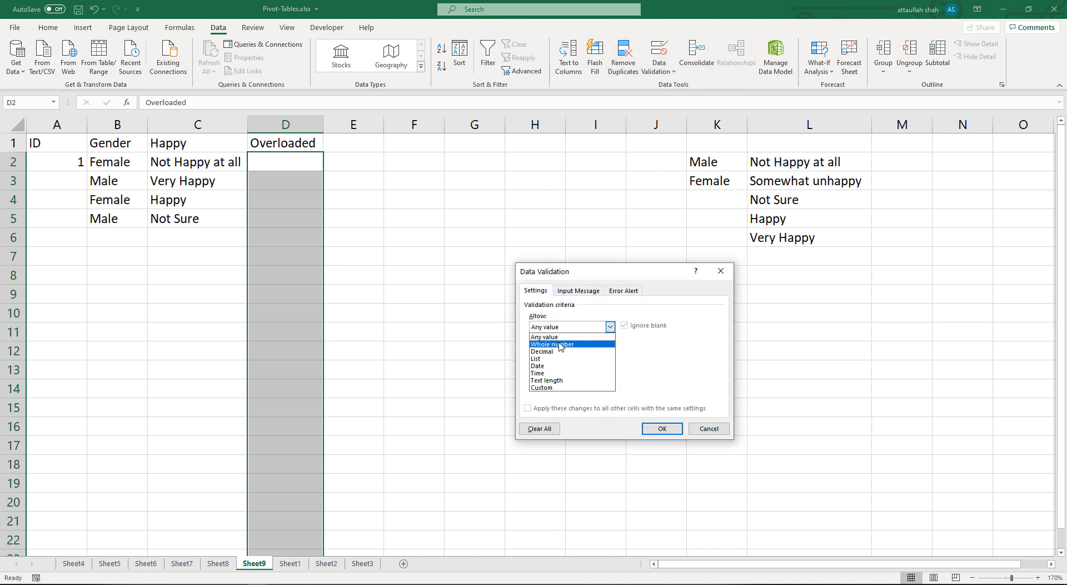
click(558, 344)
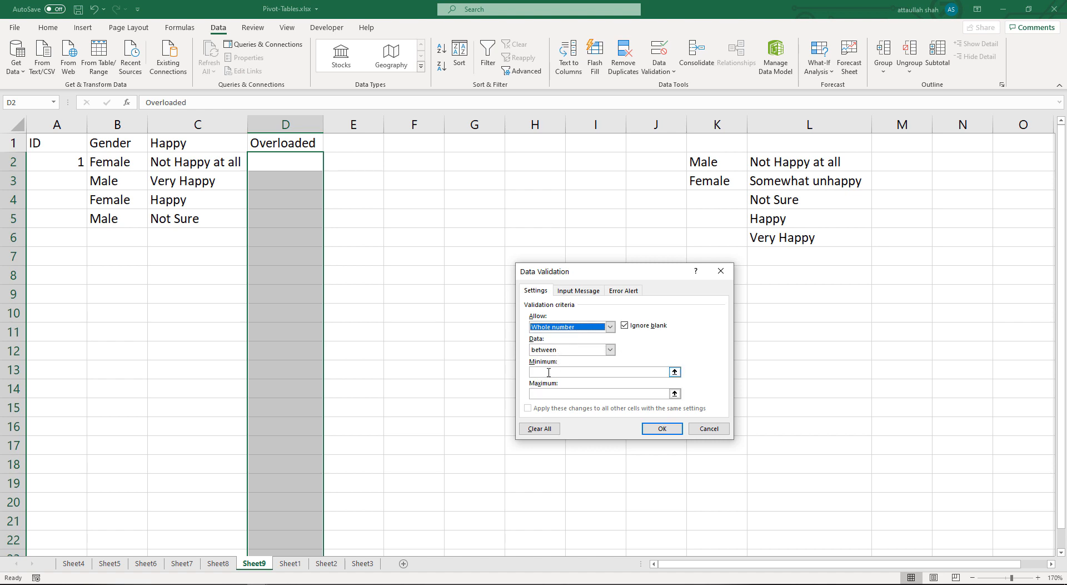
click(549, 372)
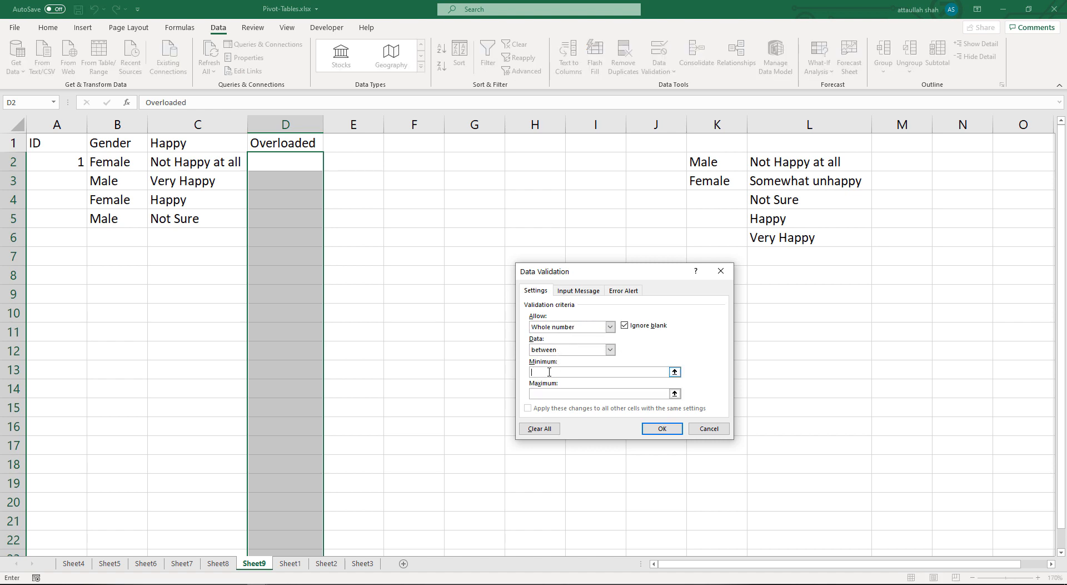
text(0)
click(542, 393)
click(661, 429)
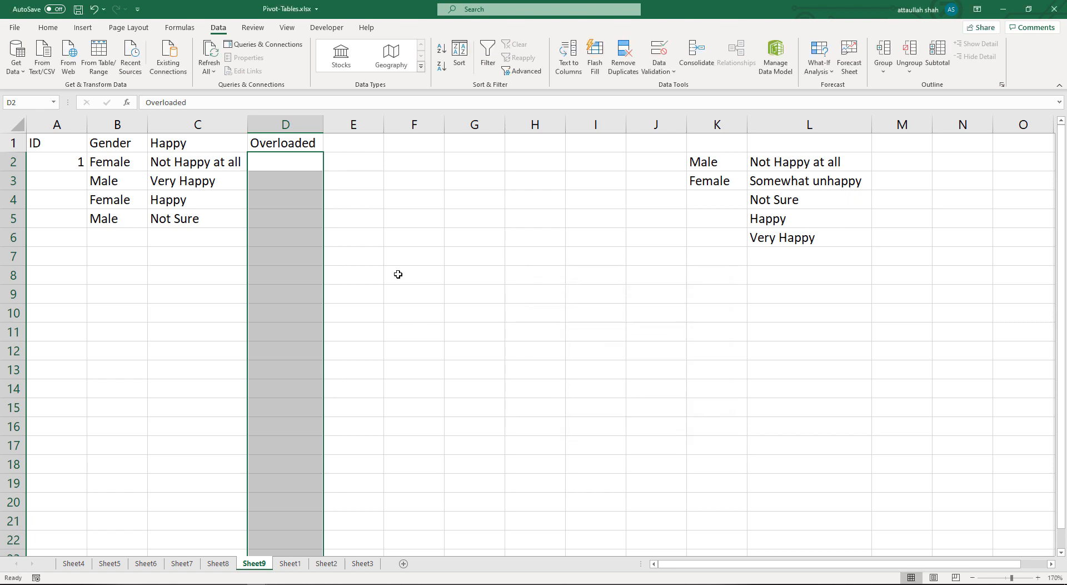
Enter 0, 1 and 10 in cells D2, D3 and D4 of the Overloaded column.
click(288, 162)
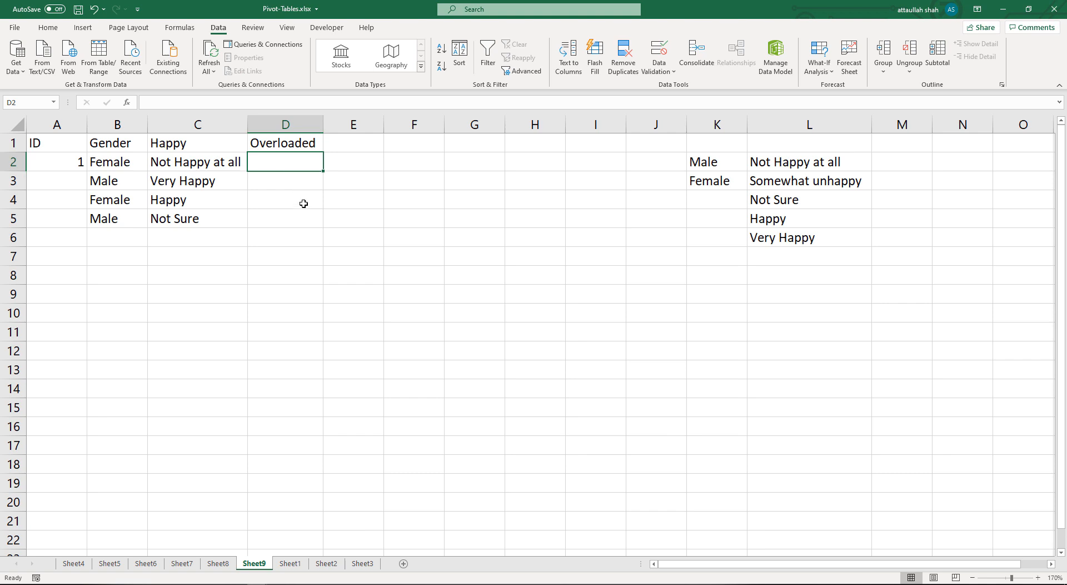
text(0)
key(Return)
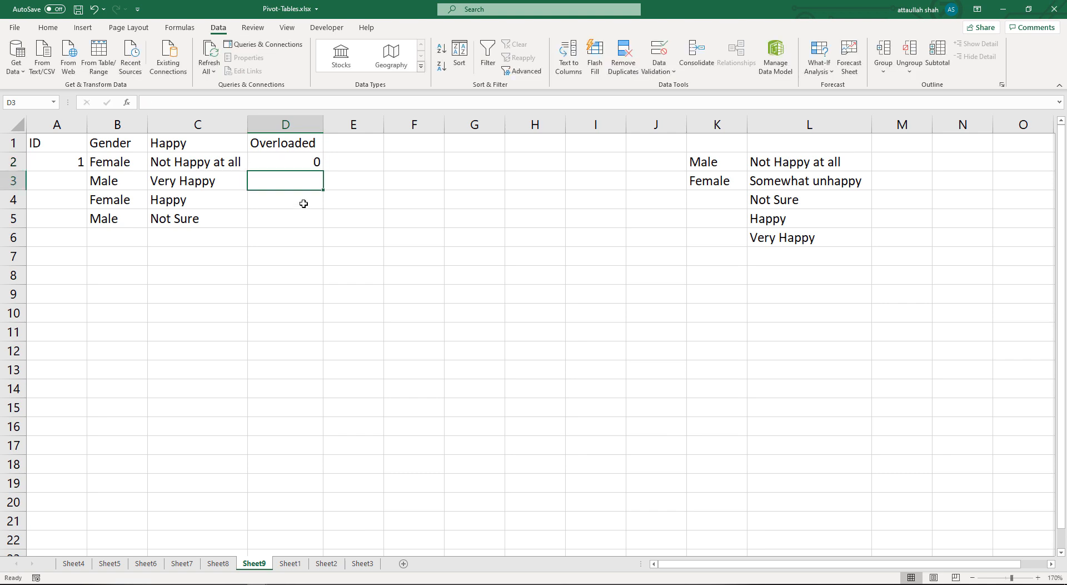
text(1)
key(Return)
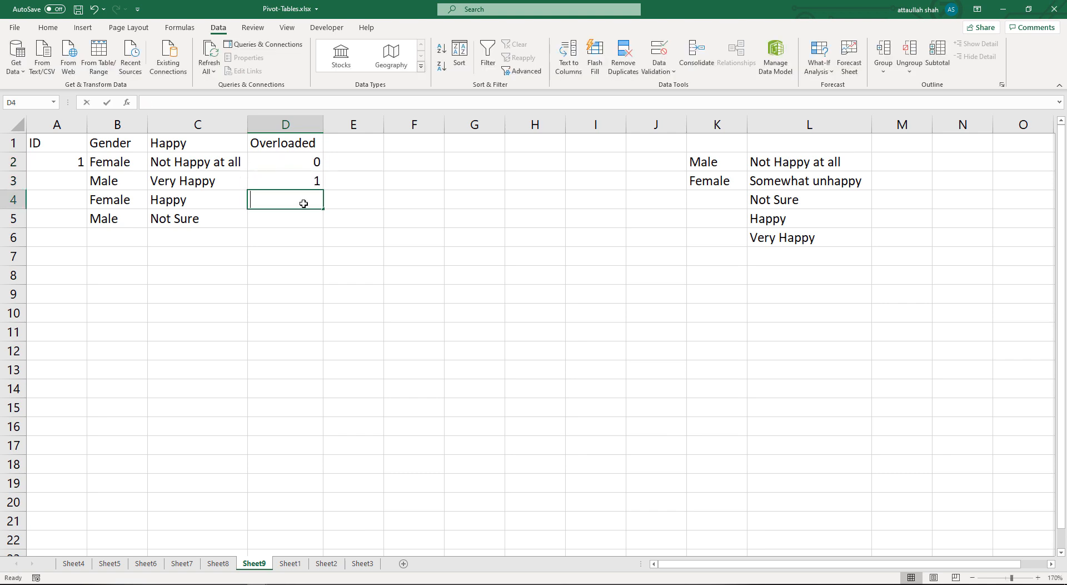
text(10)
key(Return)
Try to enter 11 in cell D5 to test the Overloaded validation rule, and cancel the entry.
text(11)
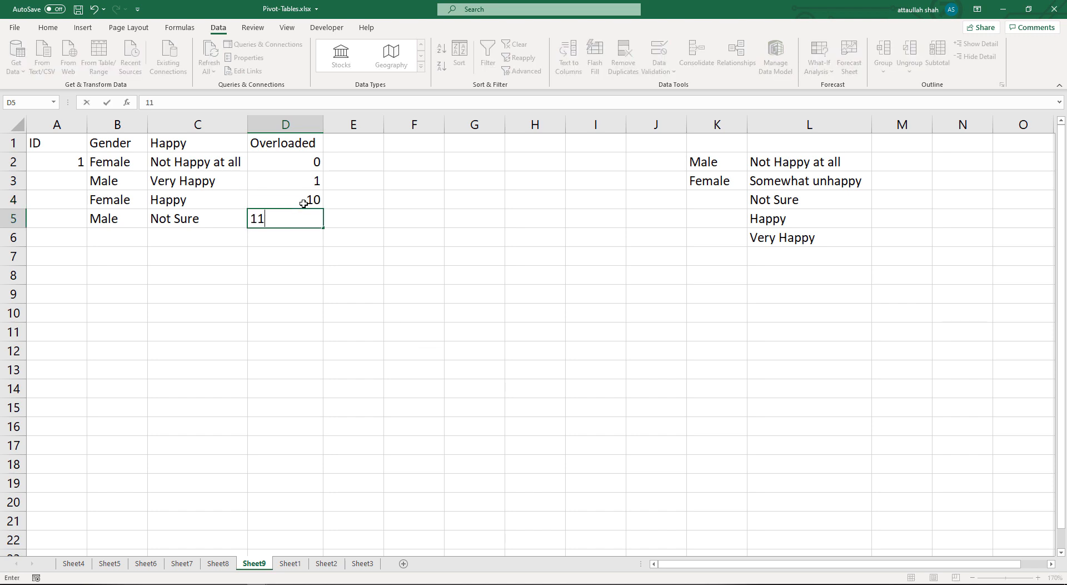
key(Return)
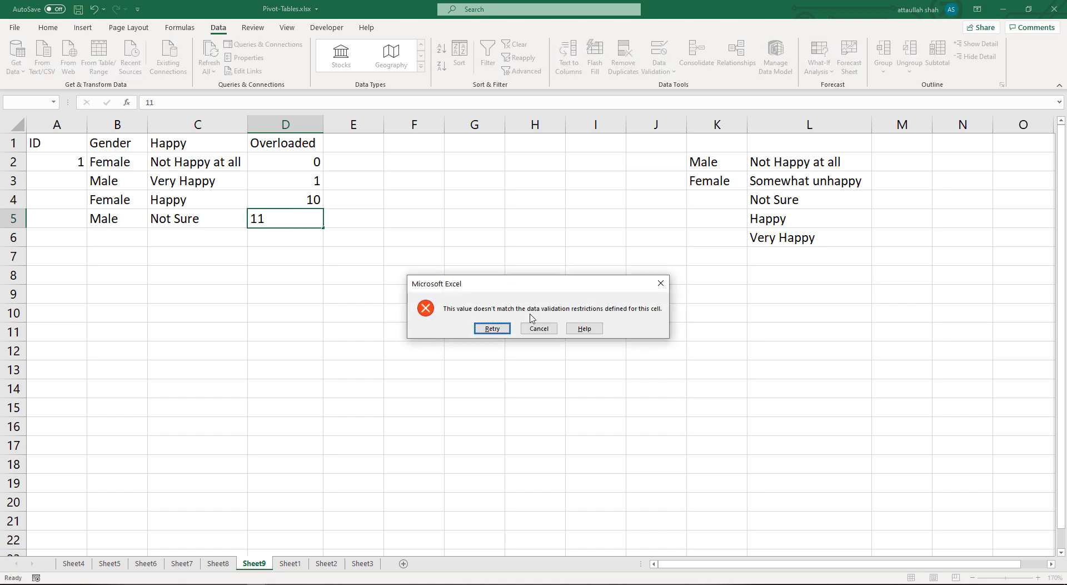
click(538, 328)
key(Escape)
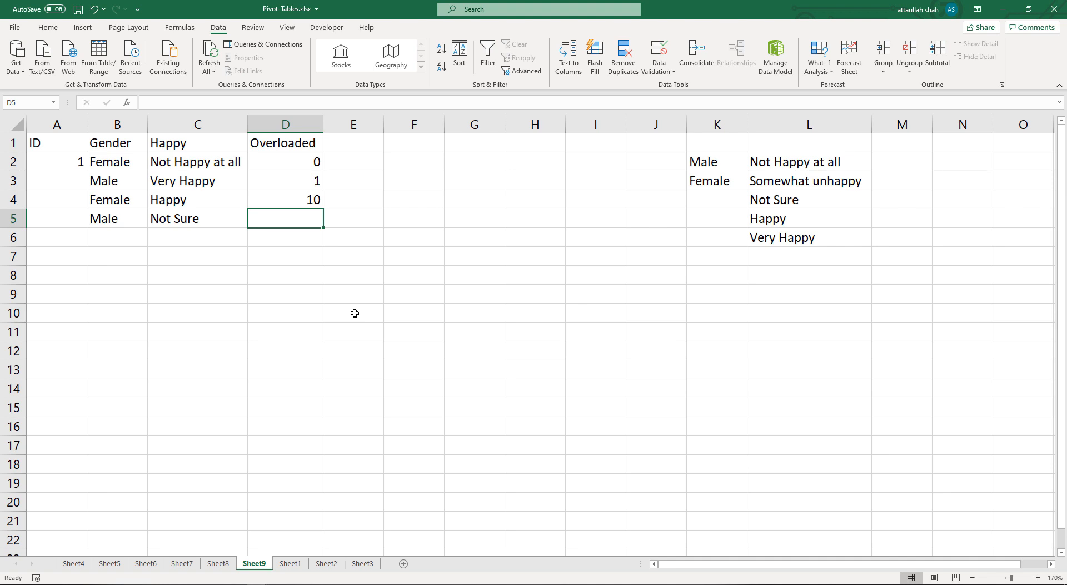
Enter 9 in cell D5 of the Overloaded column.
text(9)
key(Return)
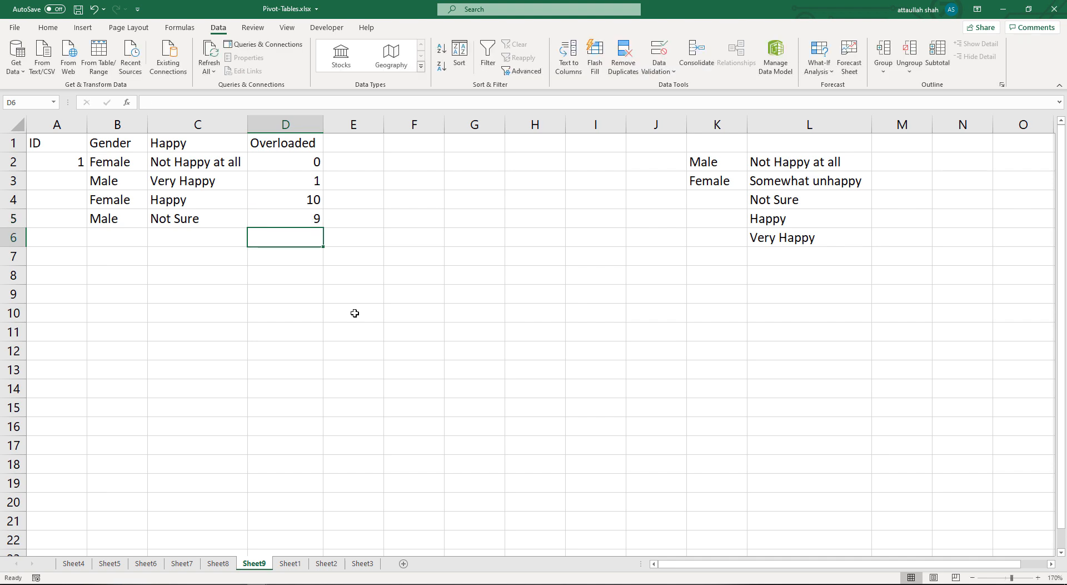